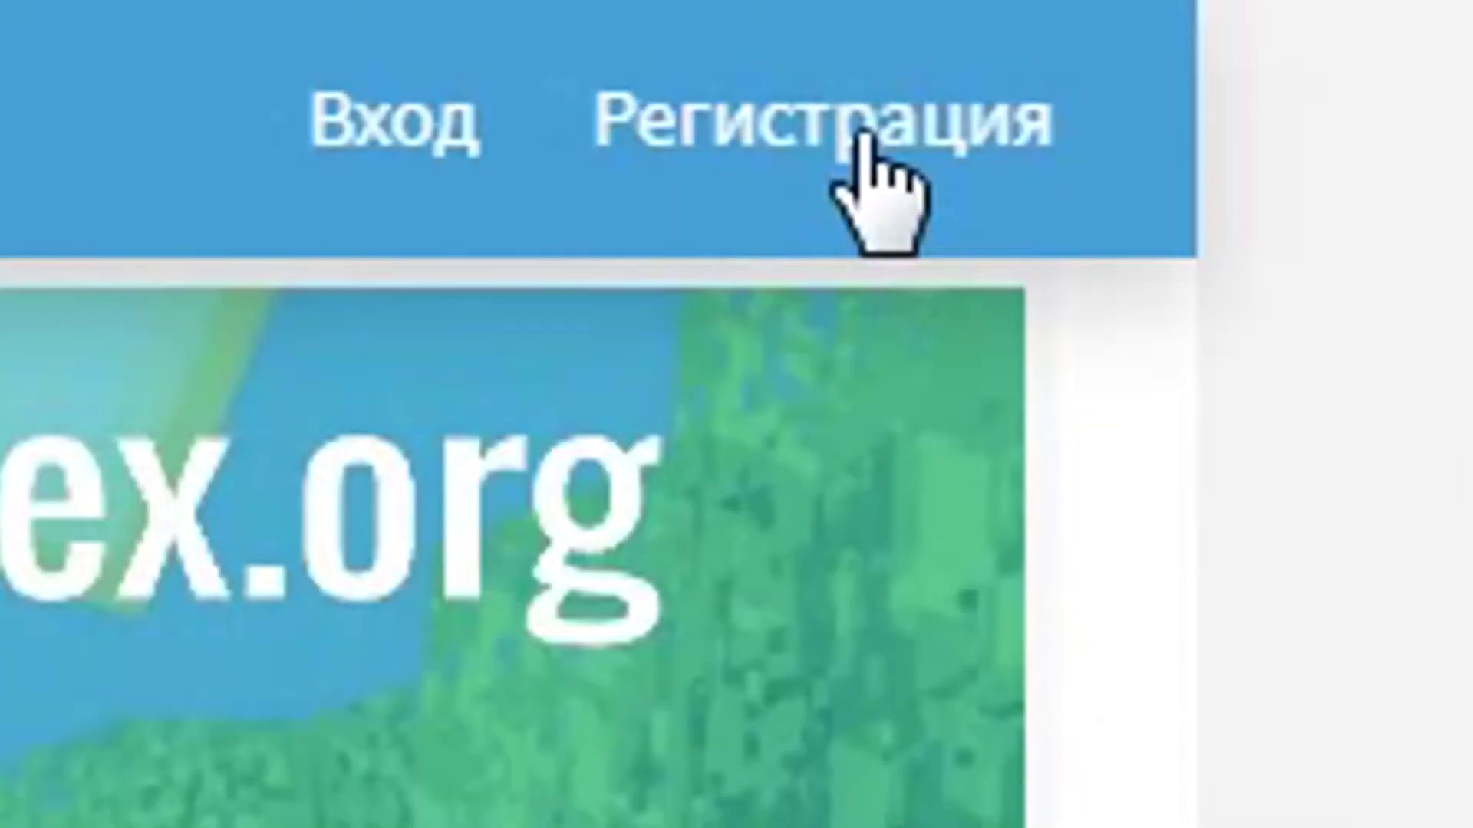
# Open the registration form and fill in a nickname and the saved e-mail address.
pyautogui.click(865, 150)
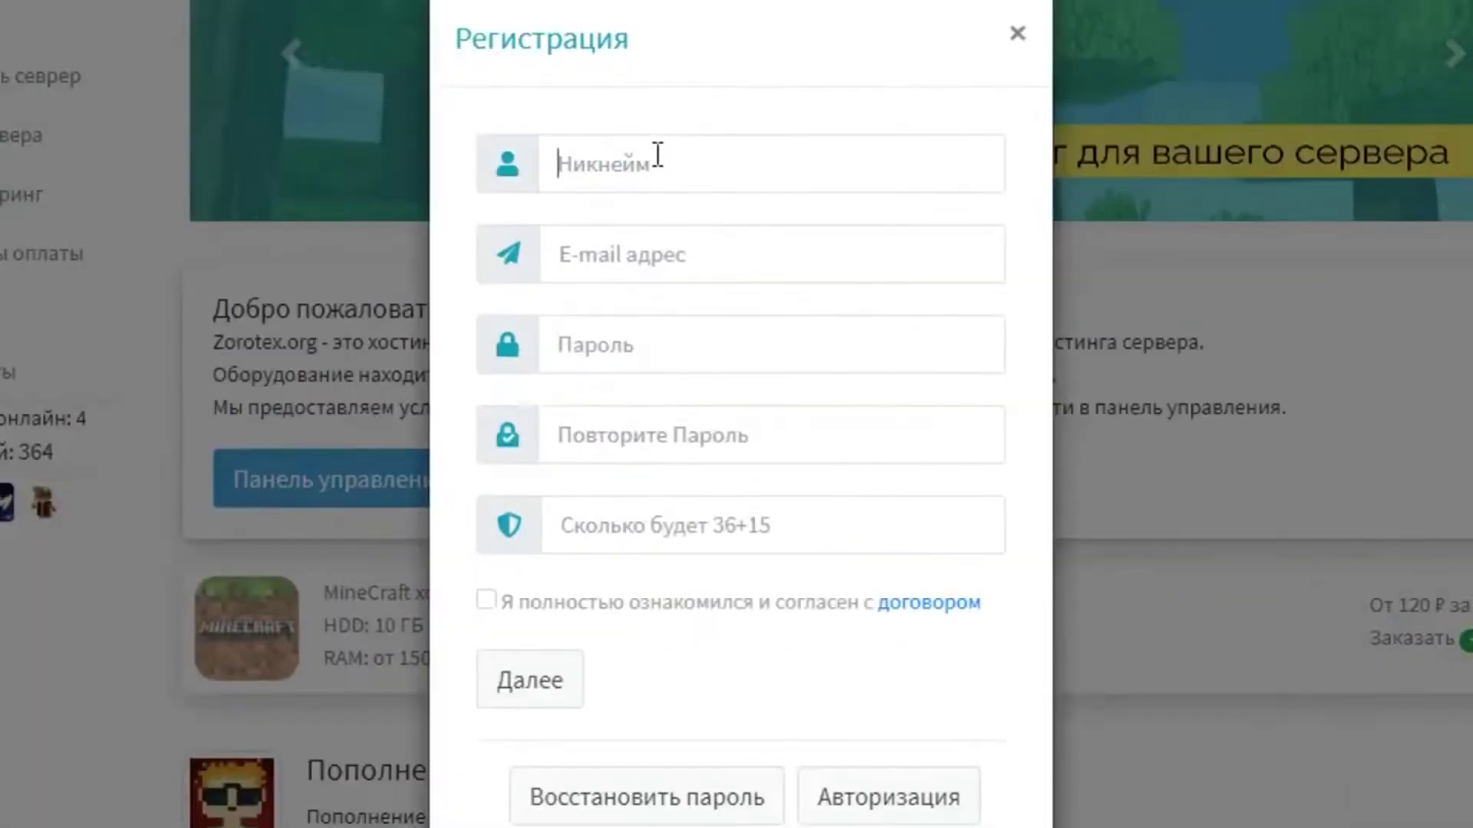
pyautogui.write('flexxerman')
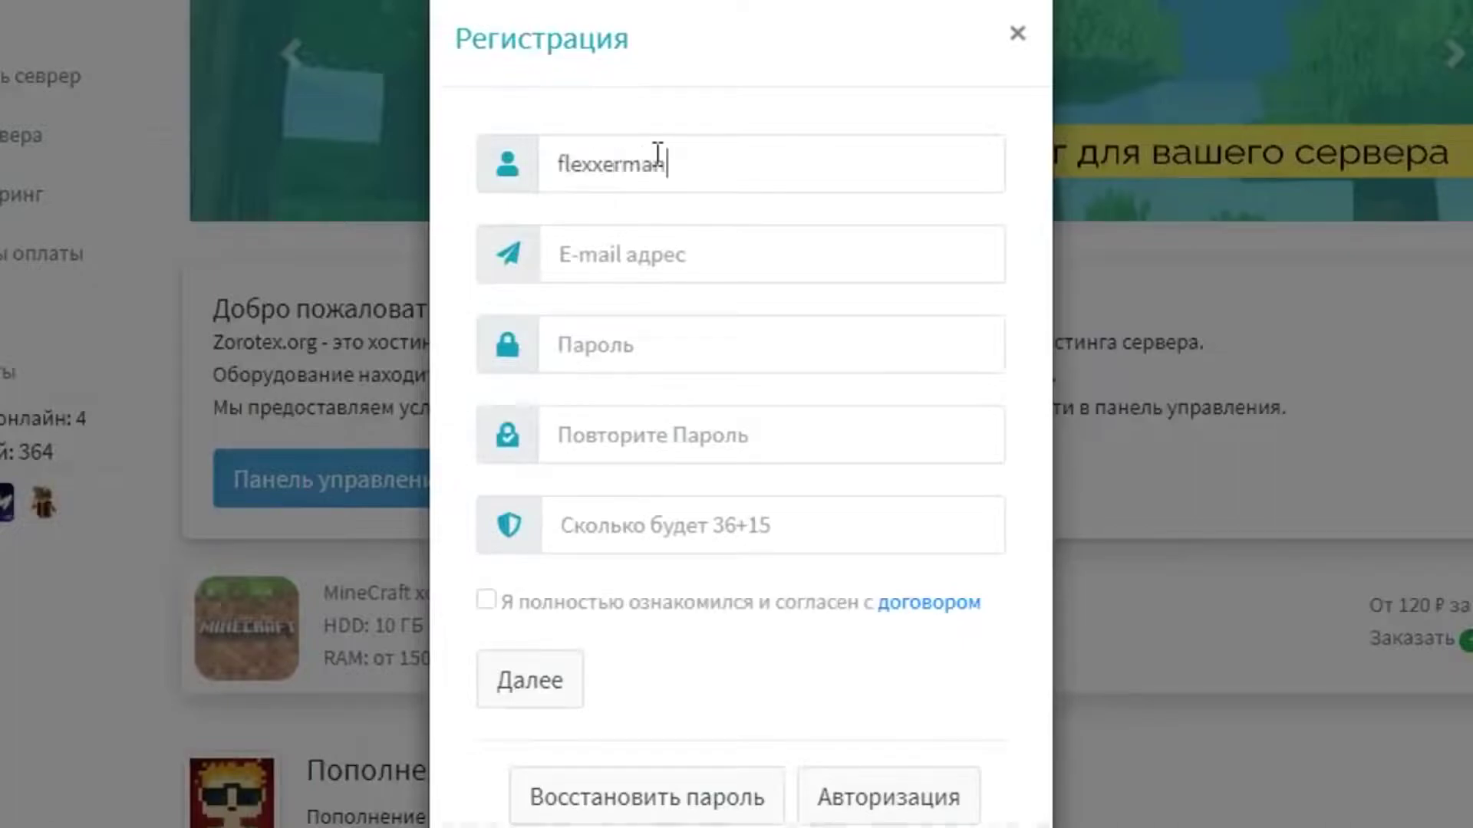
pyautogui.click(671, 258)
pyautogui.click(696, 302)
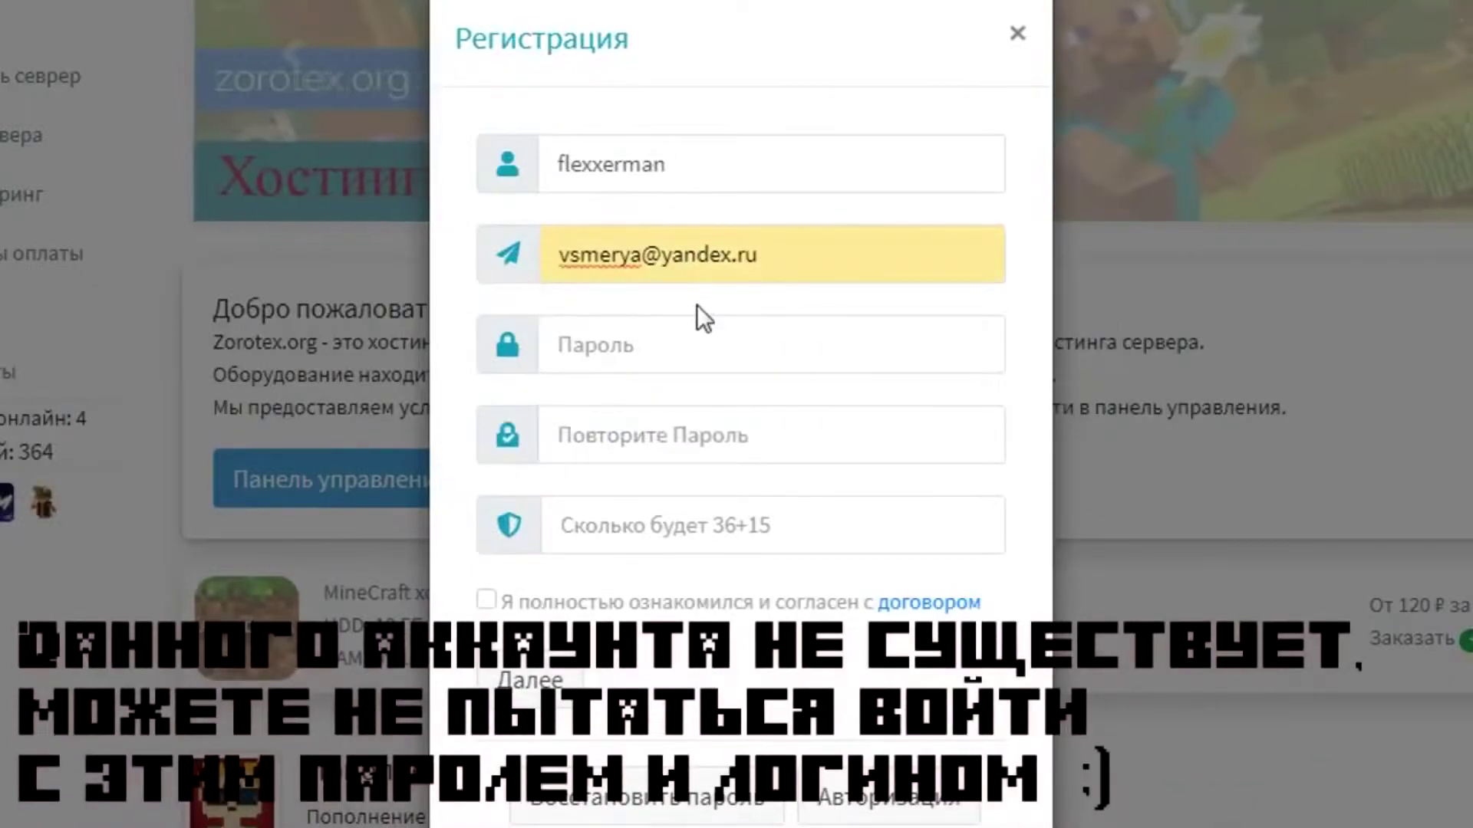
# Enter and confirm the account password, accept the user agreement, and submit the registration.
pyautogui.click(674, 333)
pyautogui.write('1234')
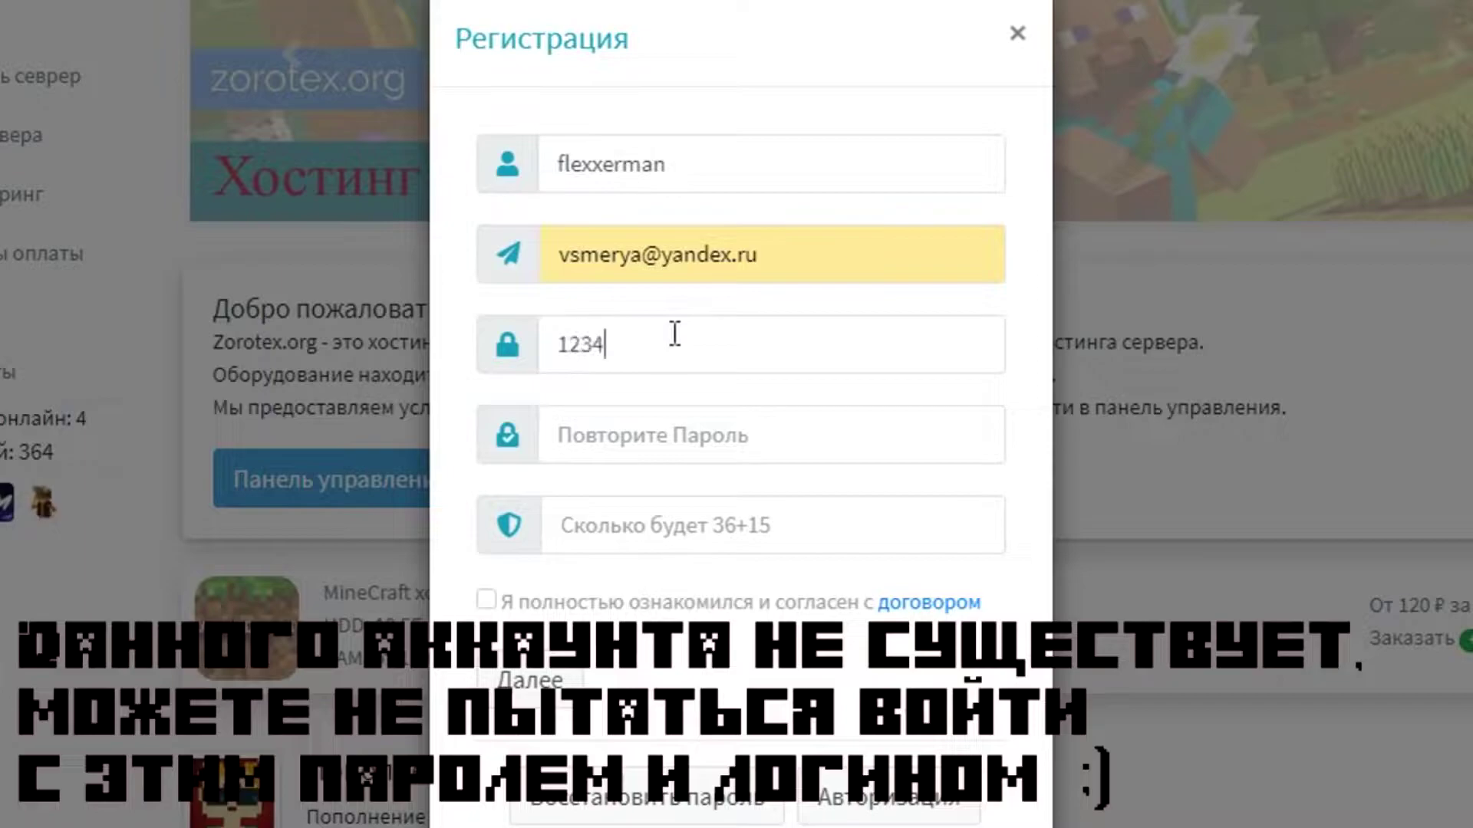
pyautogui.write('56')
pyautogui.click(664, 427)
pyautogui.write('12')
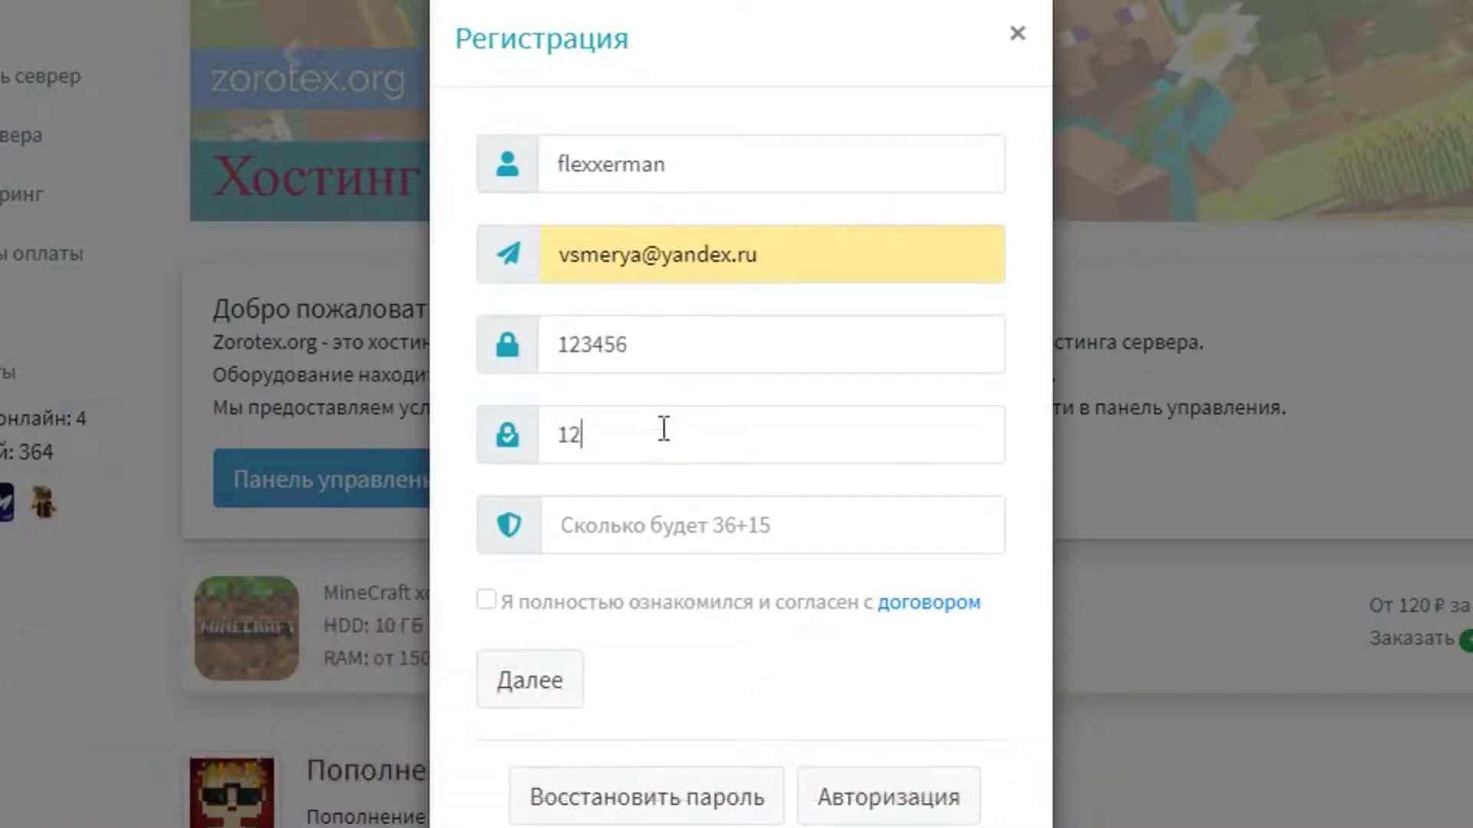
pyautogui.write('3456')
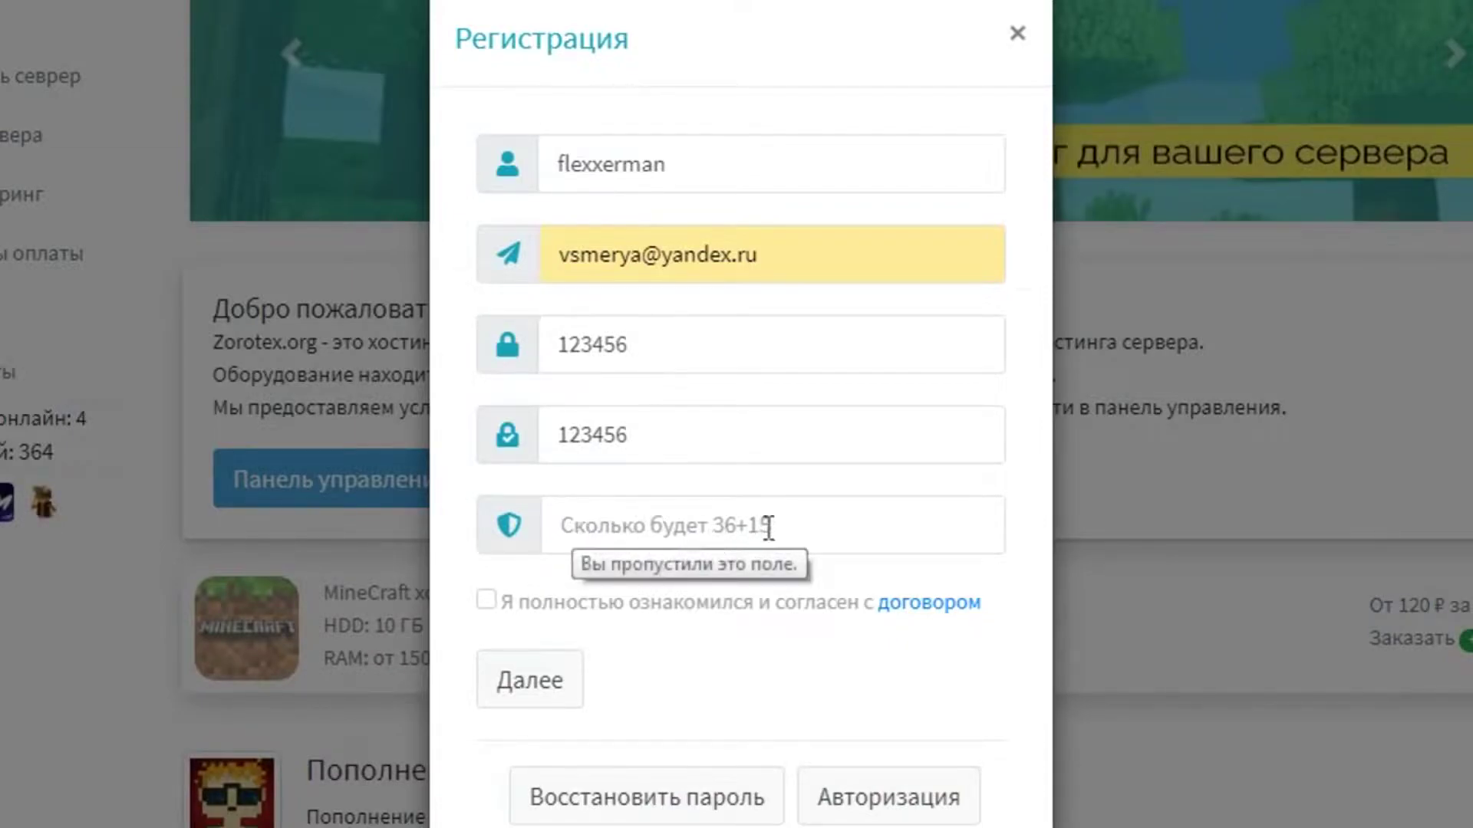
pyautogui.click(485, 600)
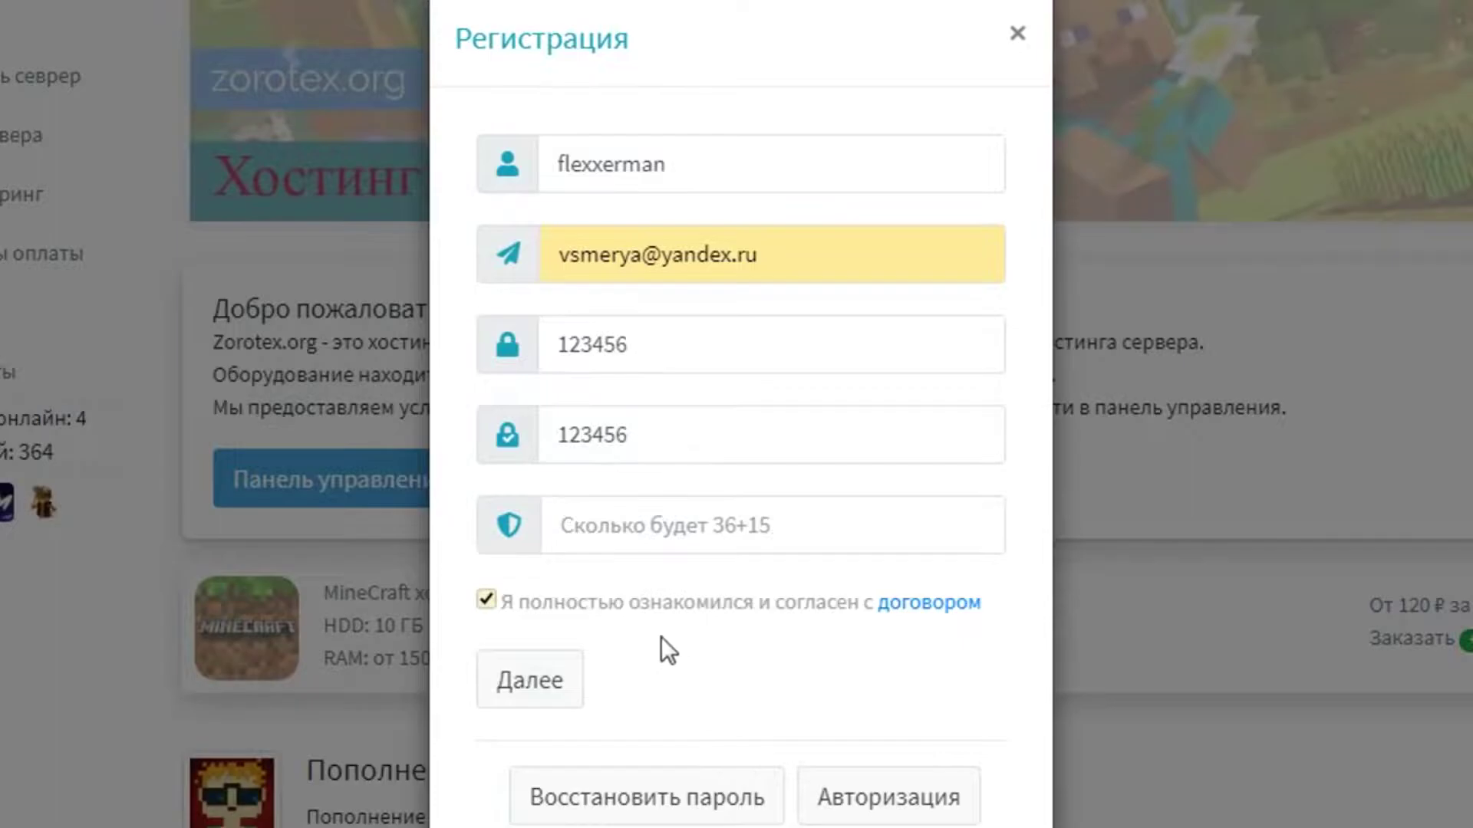
pyautogui.click(506, 687)
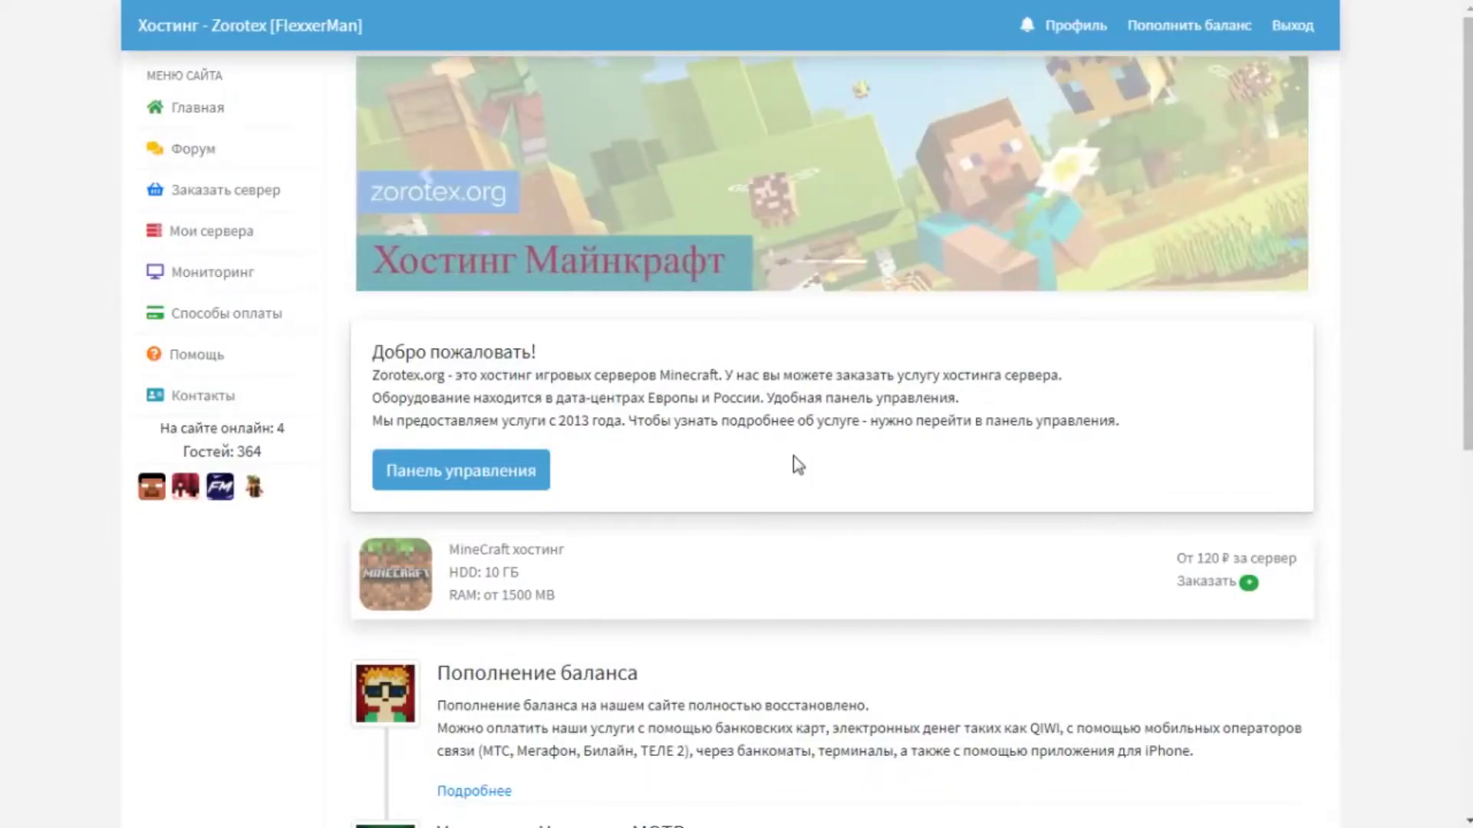
pyautogui.scroll(-7, 794, 455)
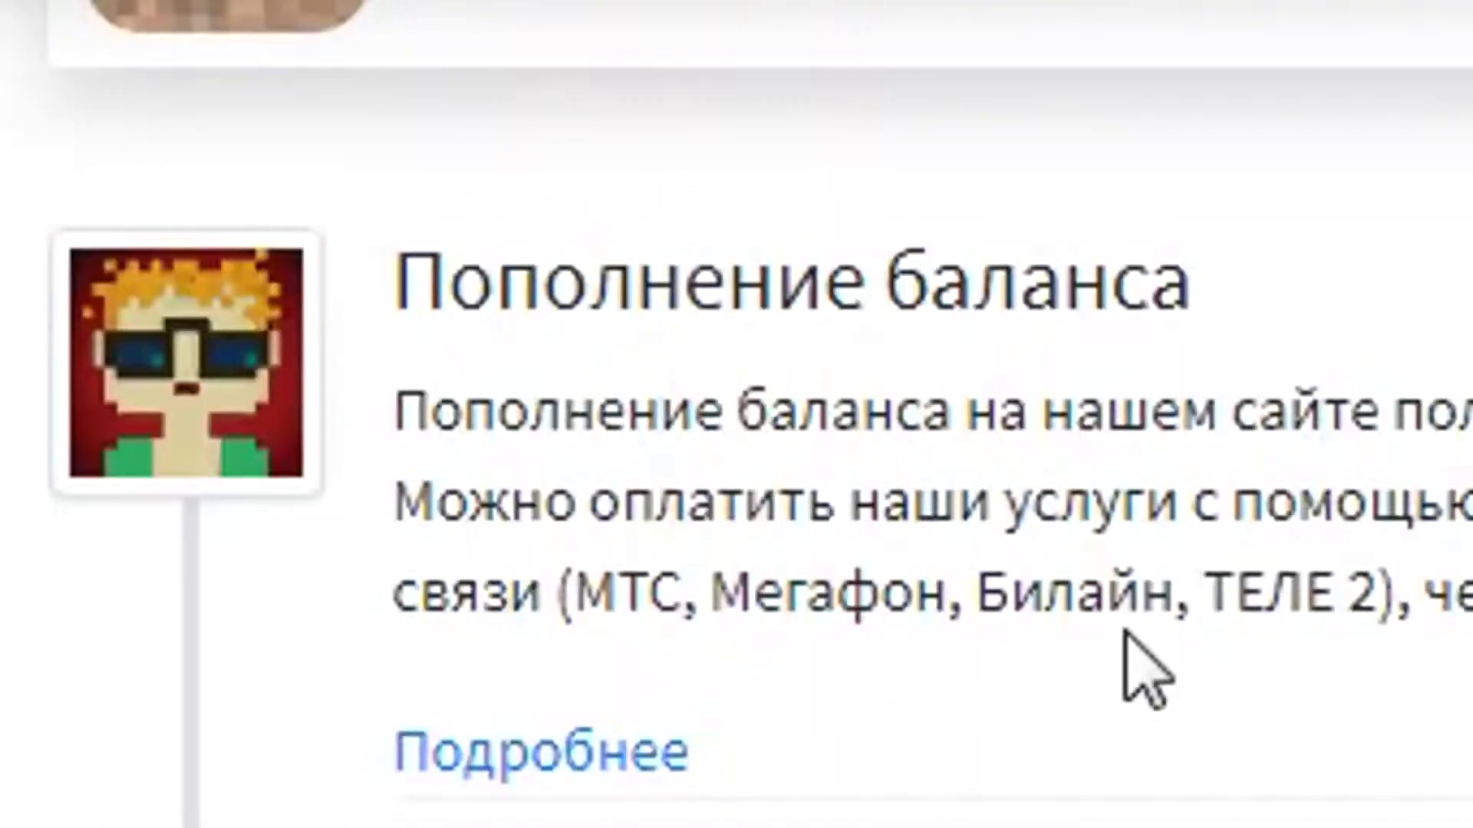
pyautogui.scroll(3, 1135, 667)
pyautogui.scroll(2, 627, 230)
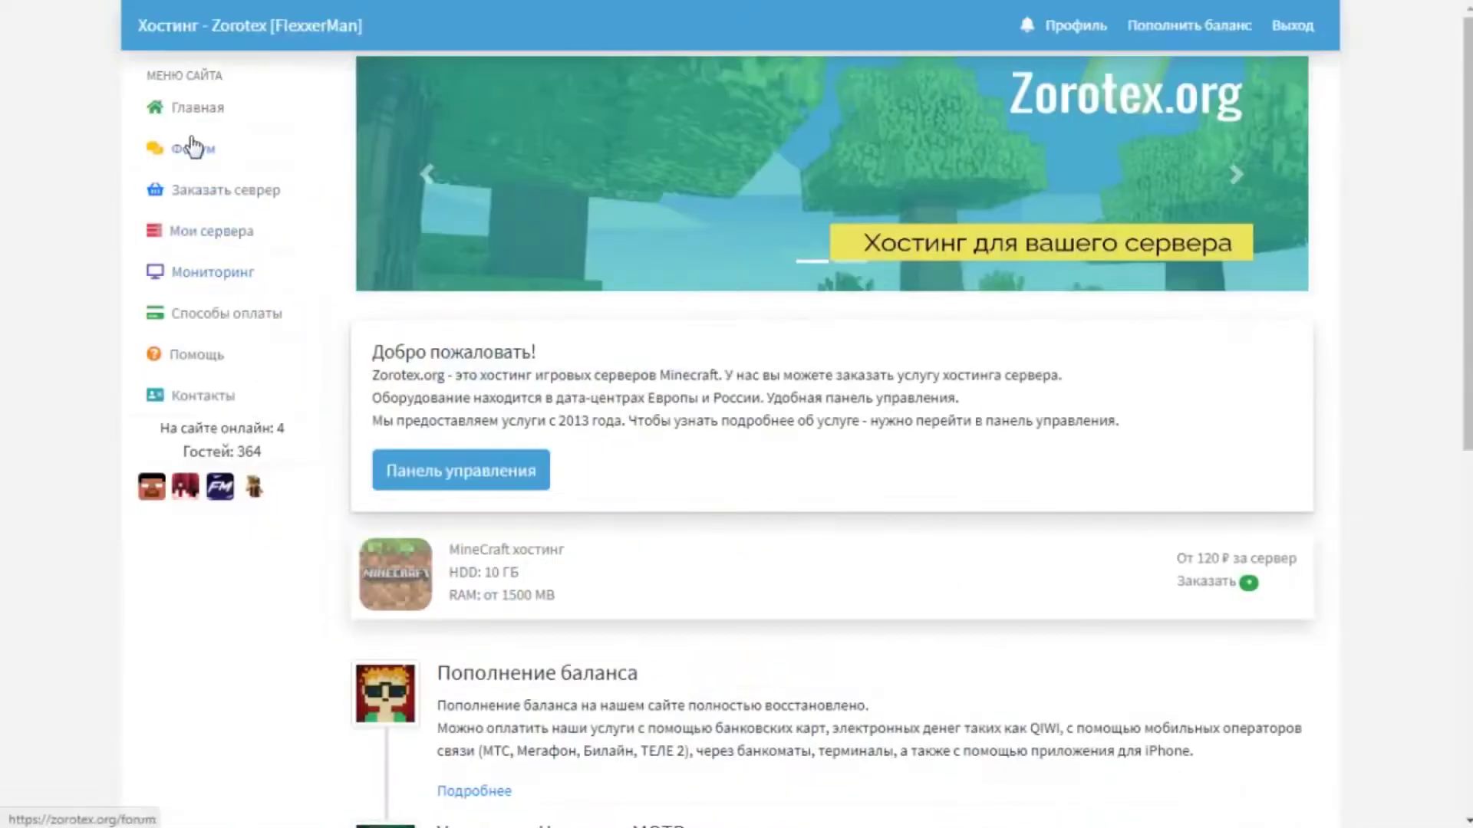
# Visit the forum, then open the payment methods page with the Robokassa instructions.
pyautogui.click(194, 147)
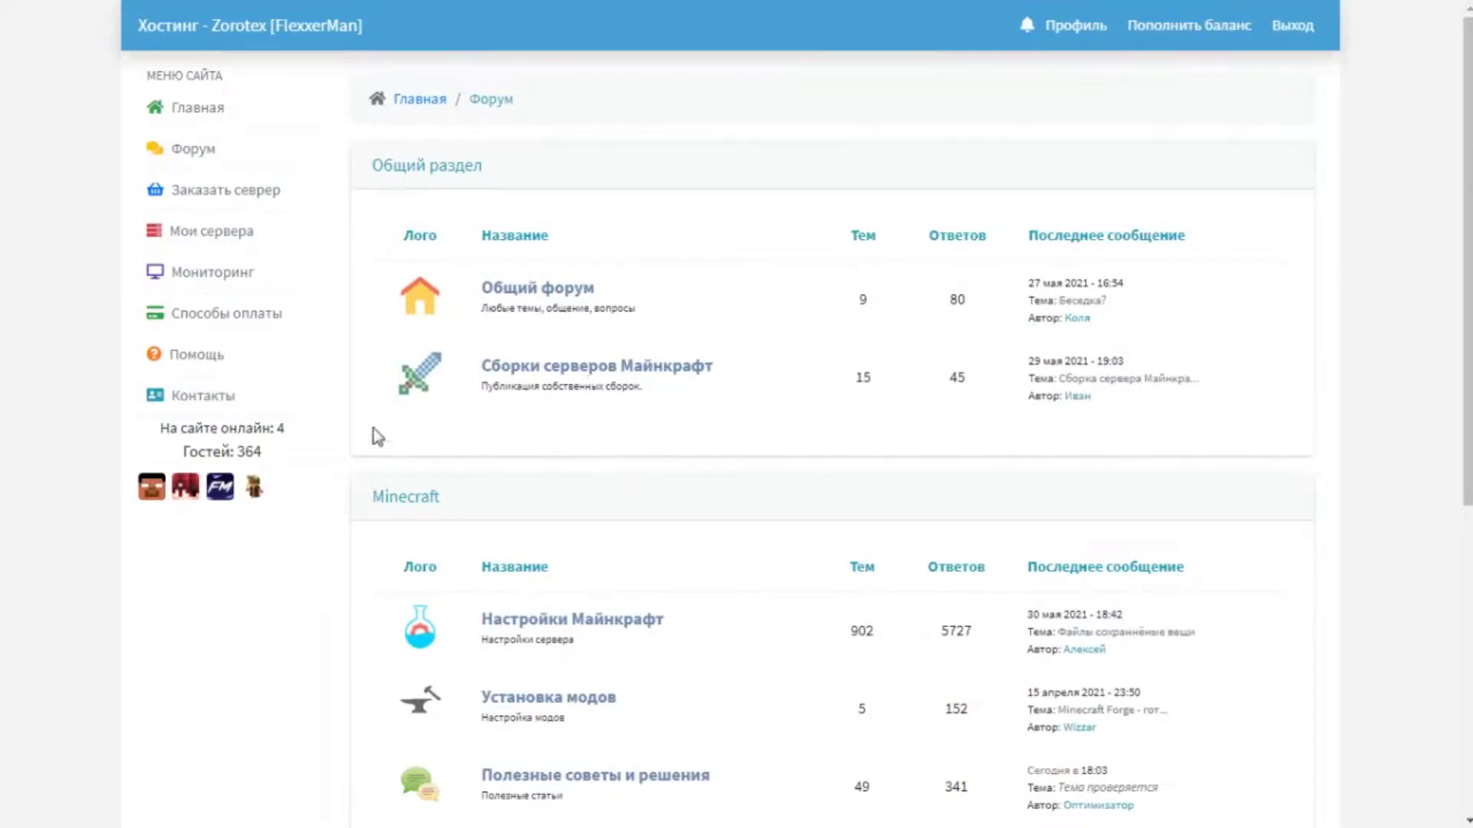
pyautogui.click(232, 316)
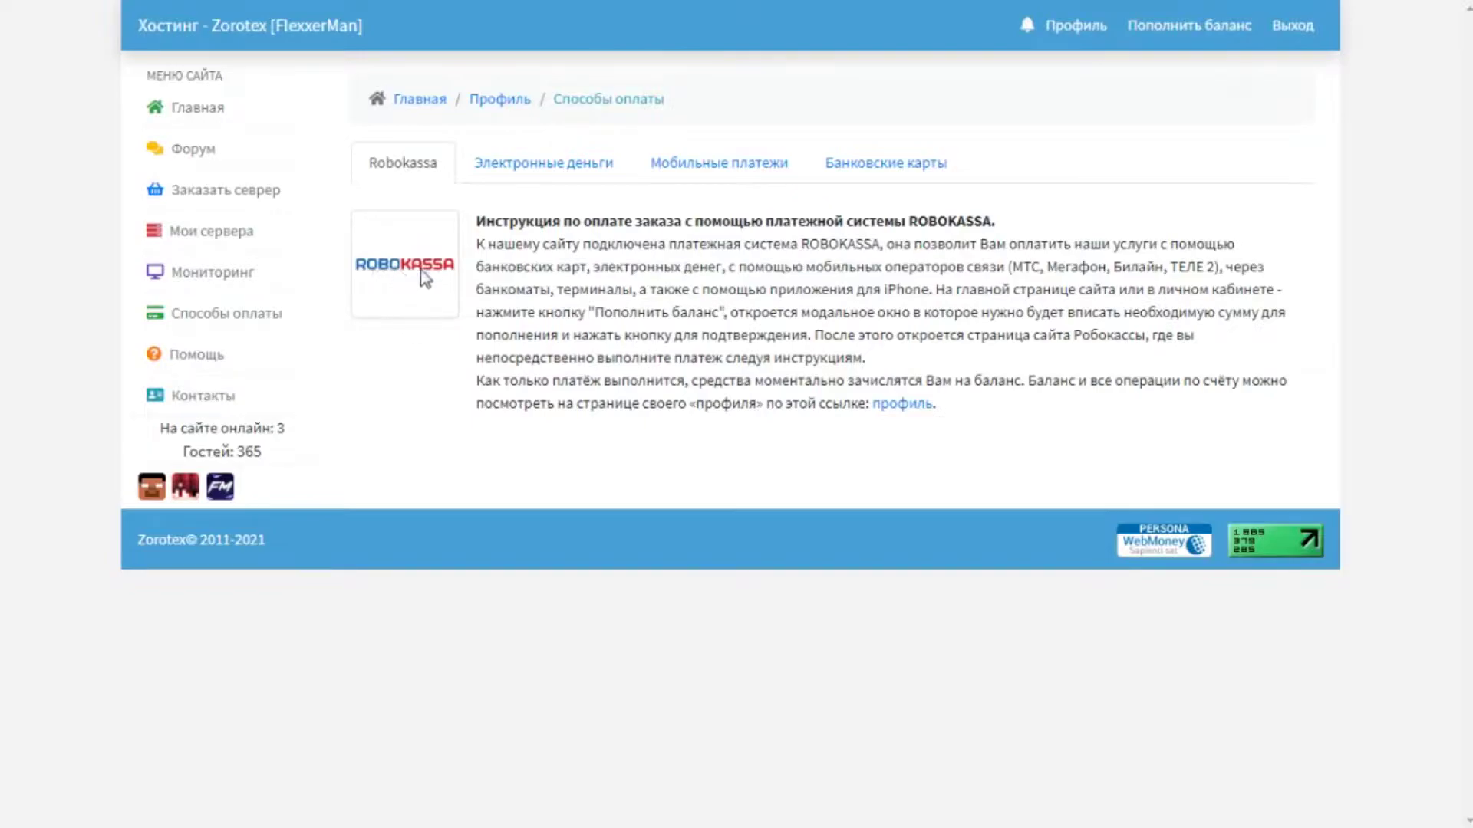
# Review the e-money, mobile and bank card payment options, then go to Contacts.
pyautogui.click(515, 162)
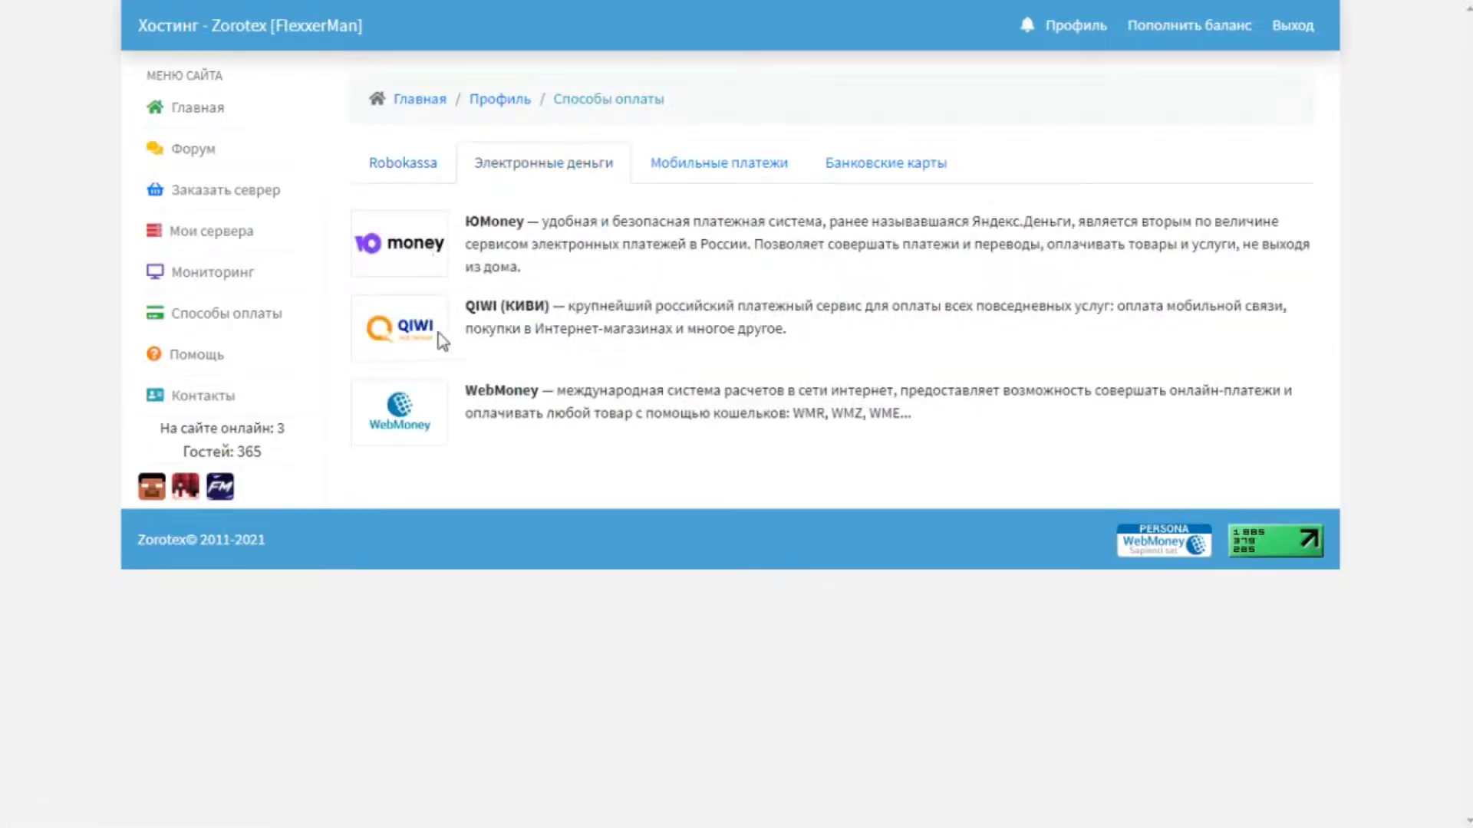
pyautogui.click(683, 172)
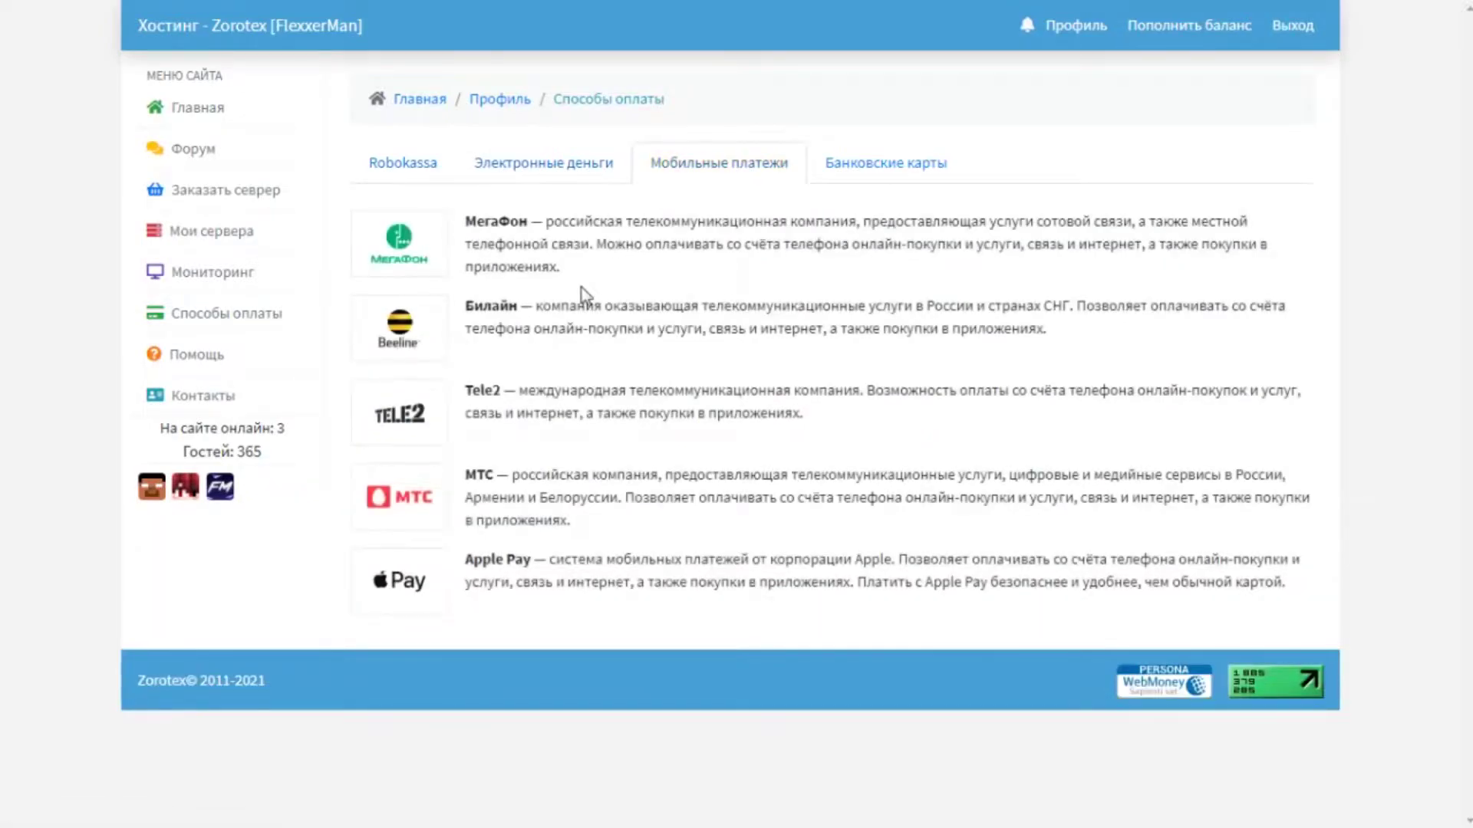
pyautogui.click(857, 173)
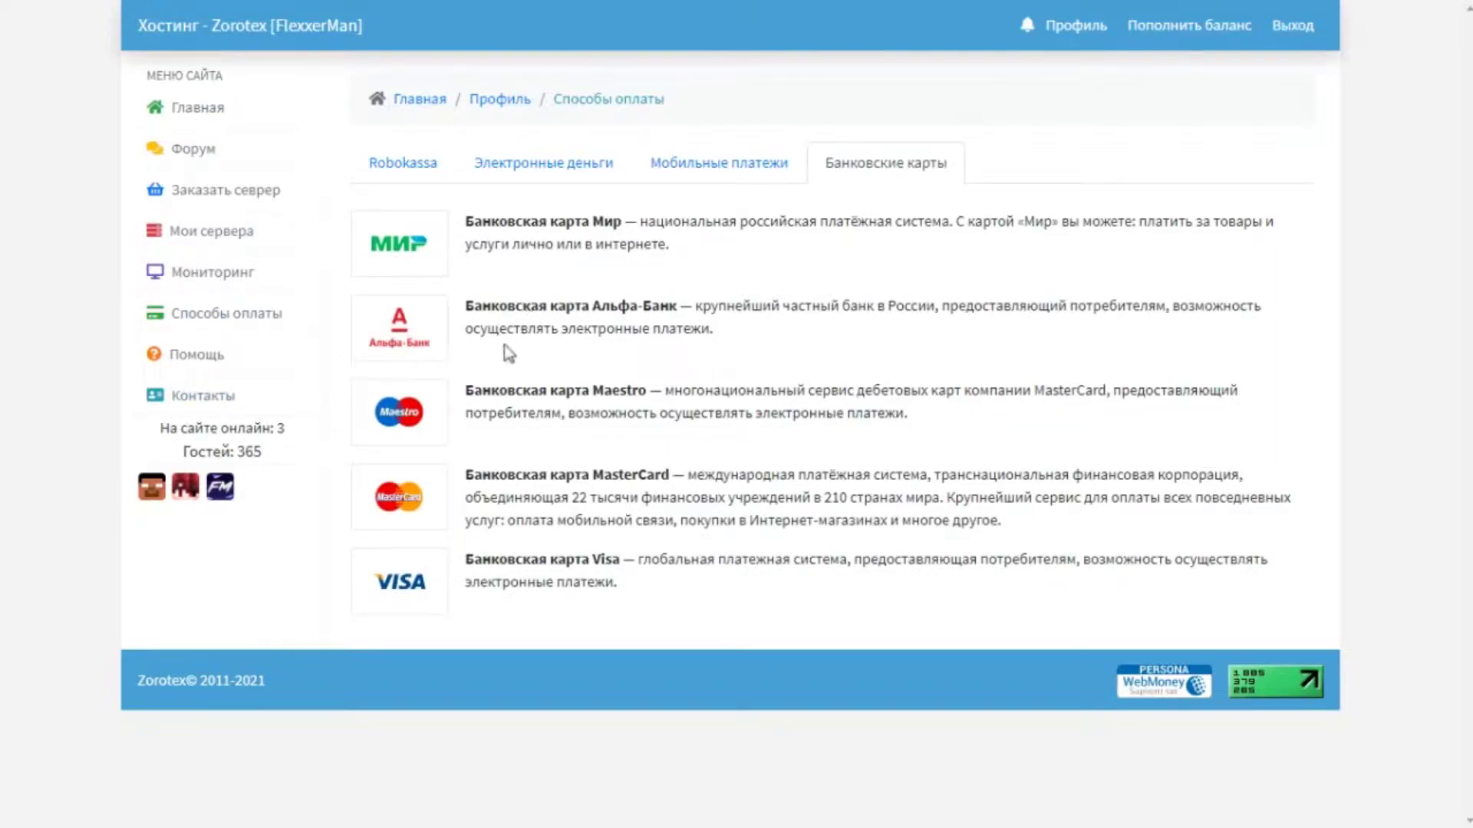
pyautogui.click(208, 398)
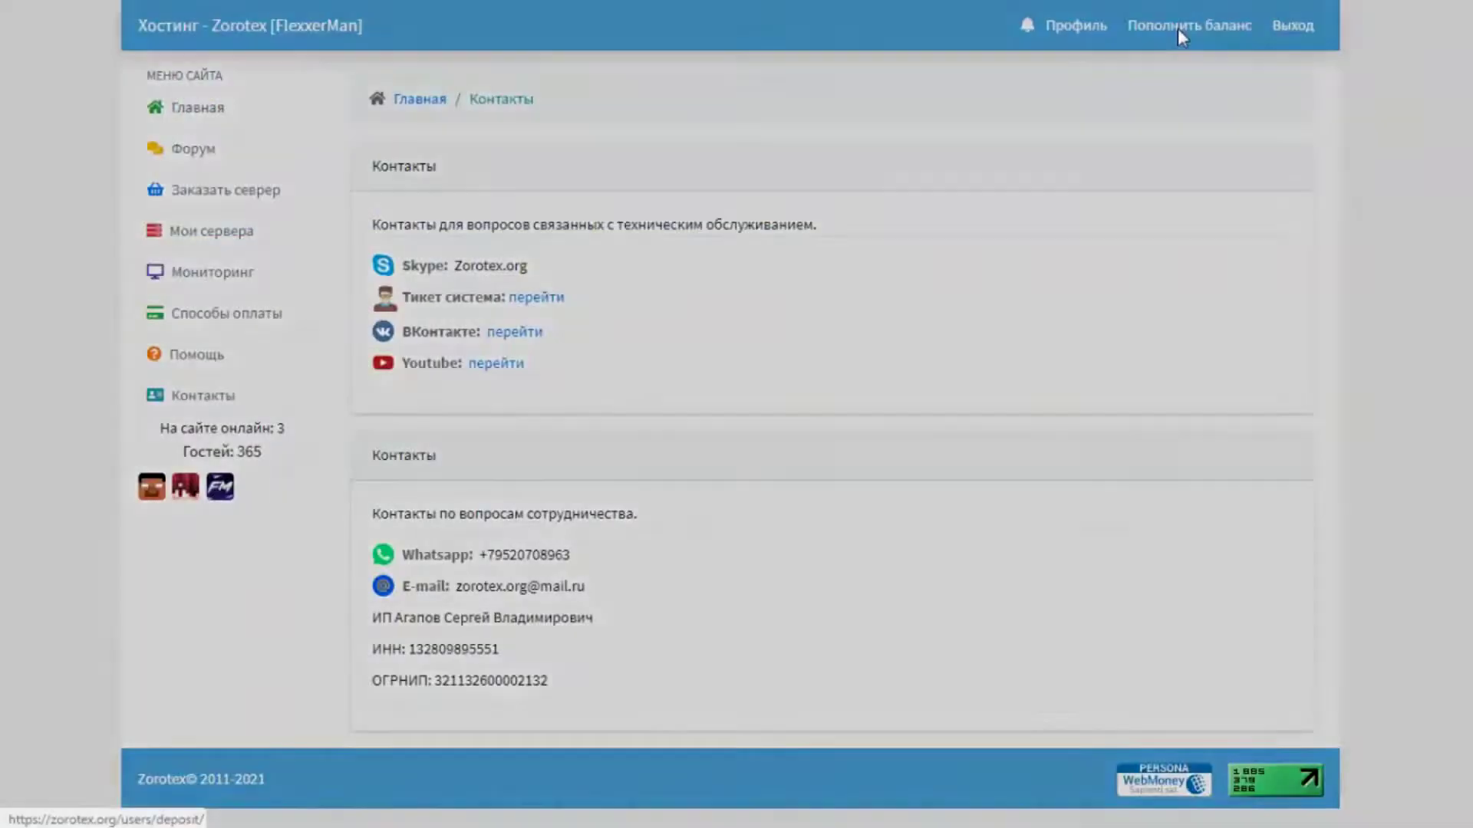
pyautogui.click(727, 127)
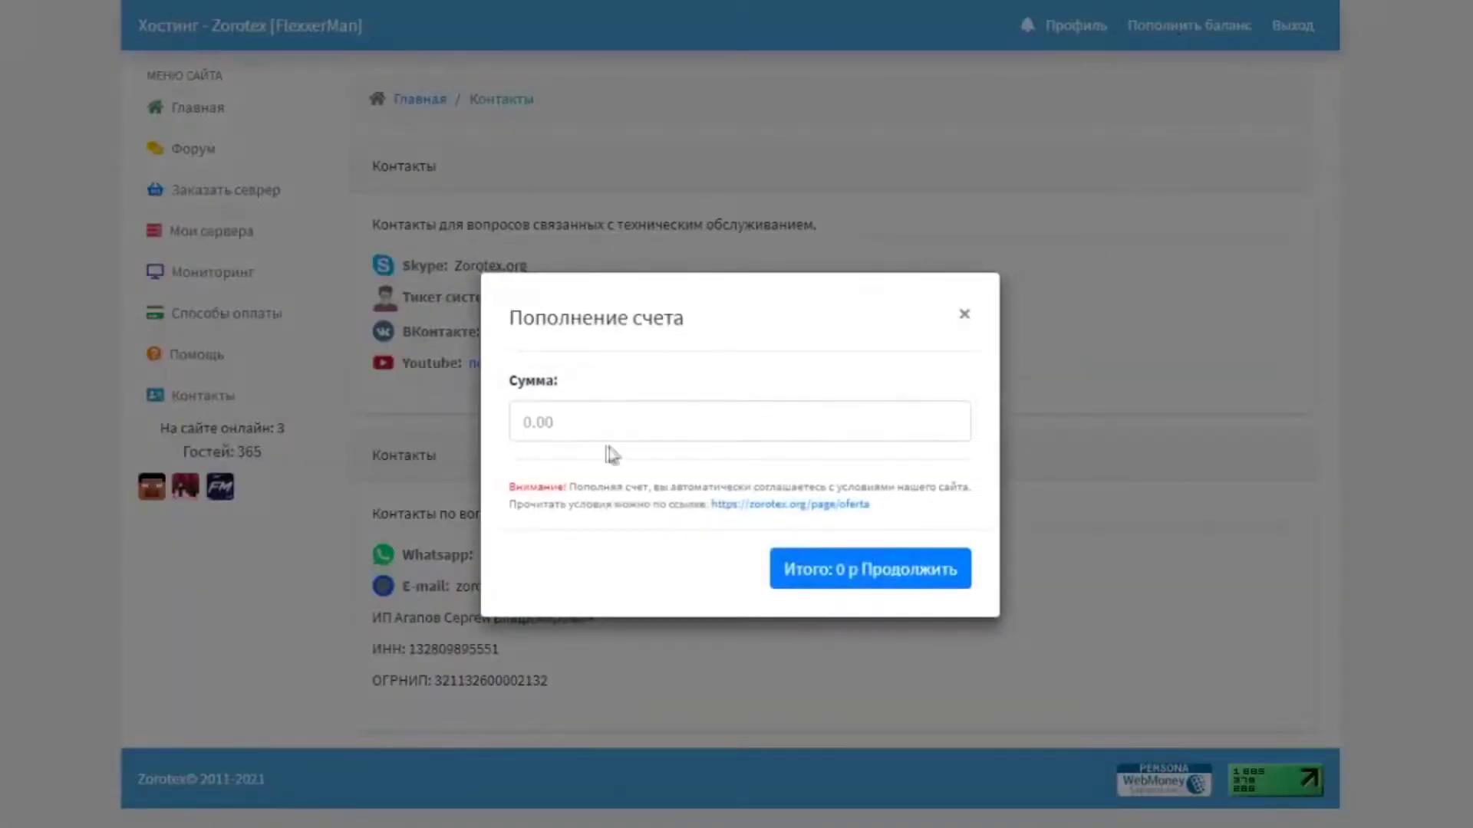
pyautogui.click(596, 422)
pyautogui.write('100')
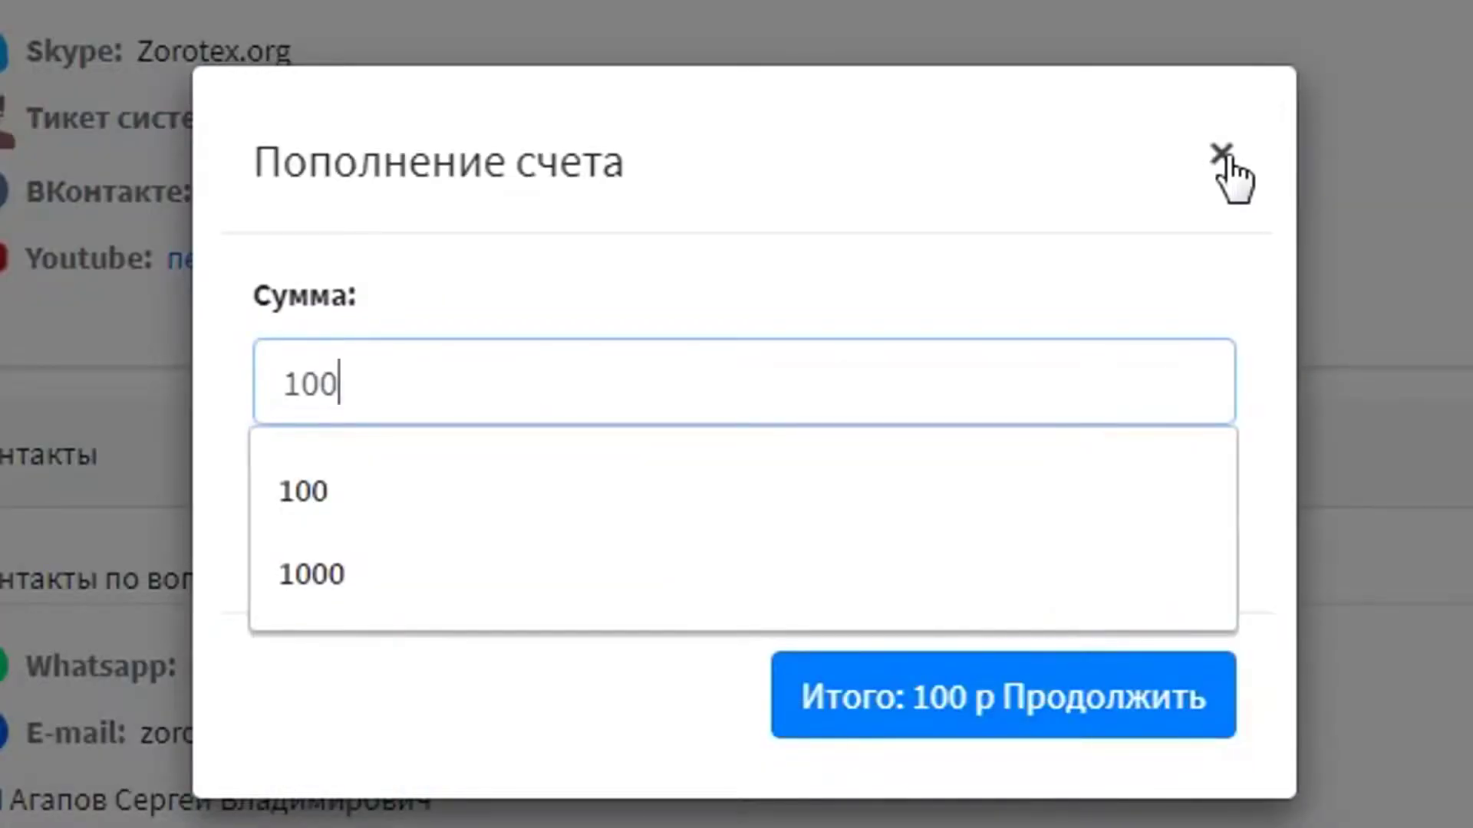
pyautogui.click(1224, 161)
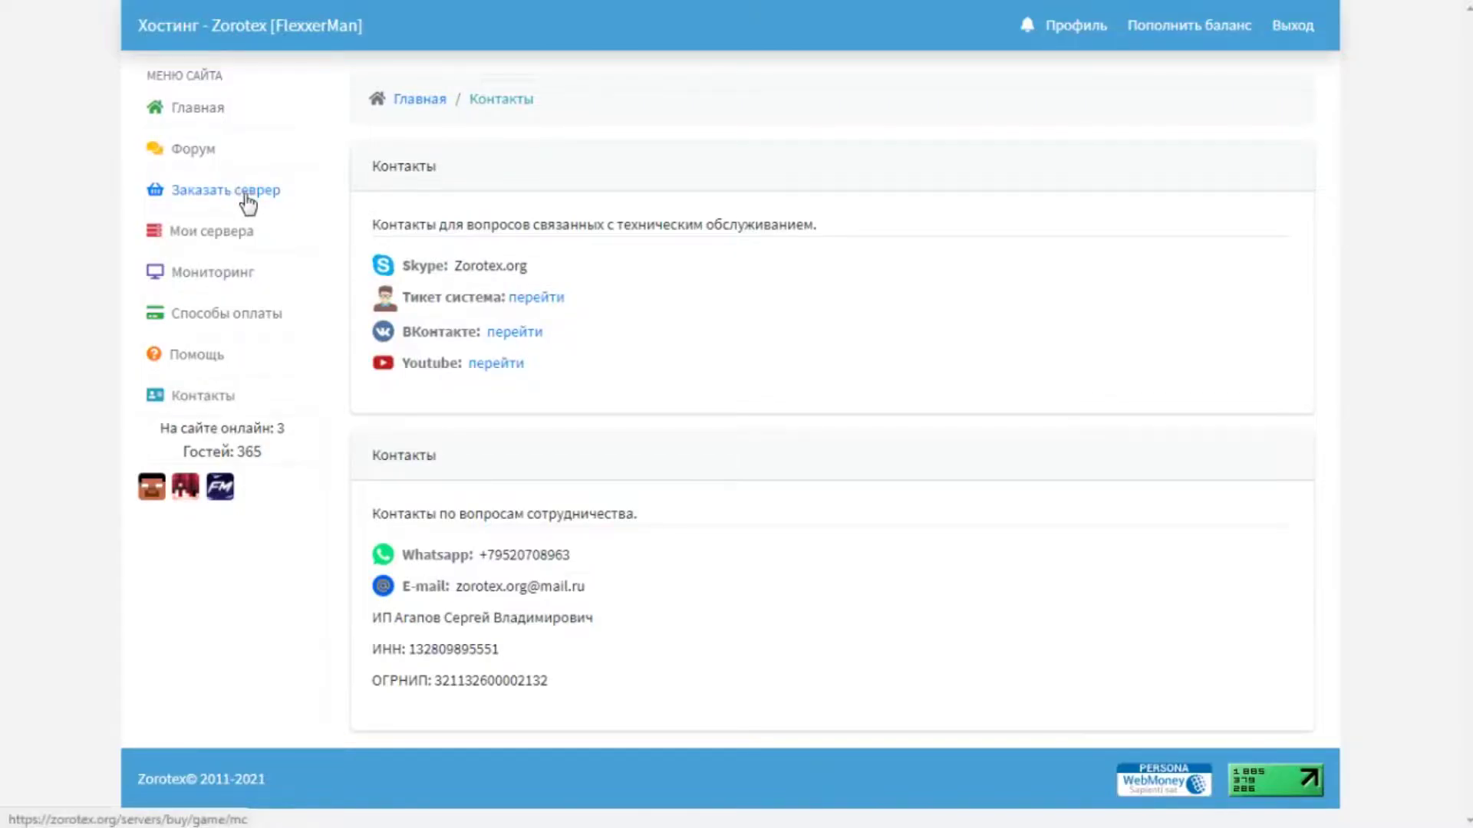
# Start a new server order on the DEU-3 location with the Minecraft tariff.
pyautogui.click(225, 193)
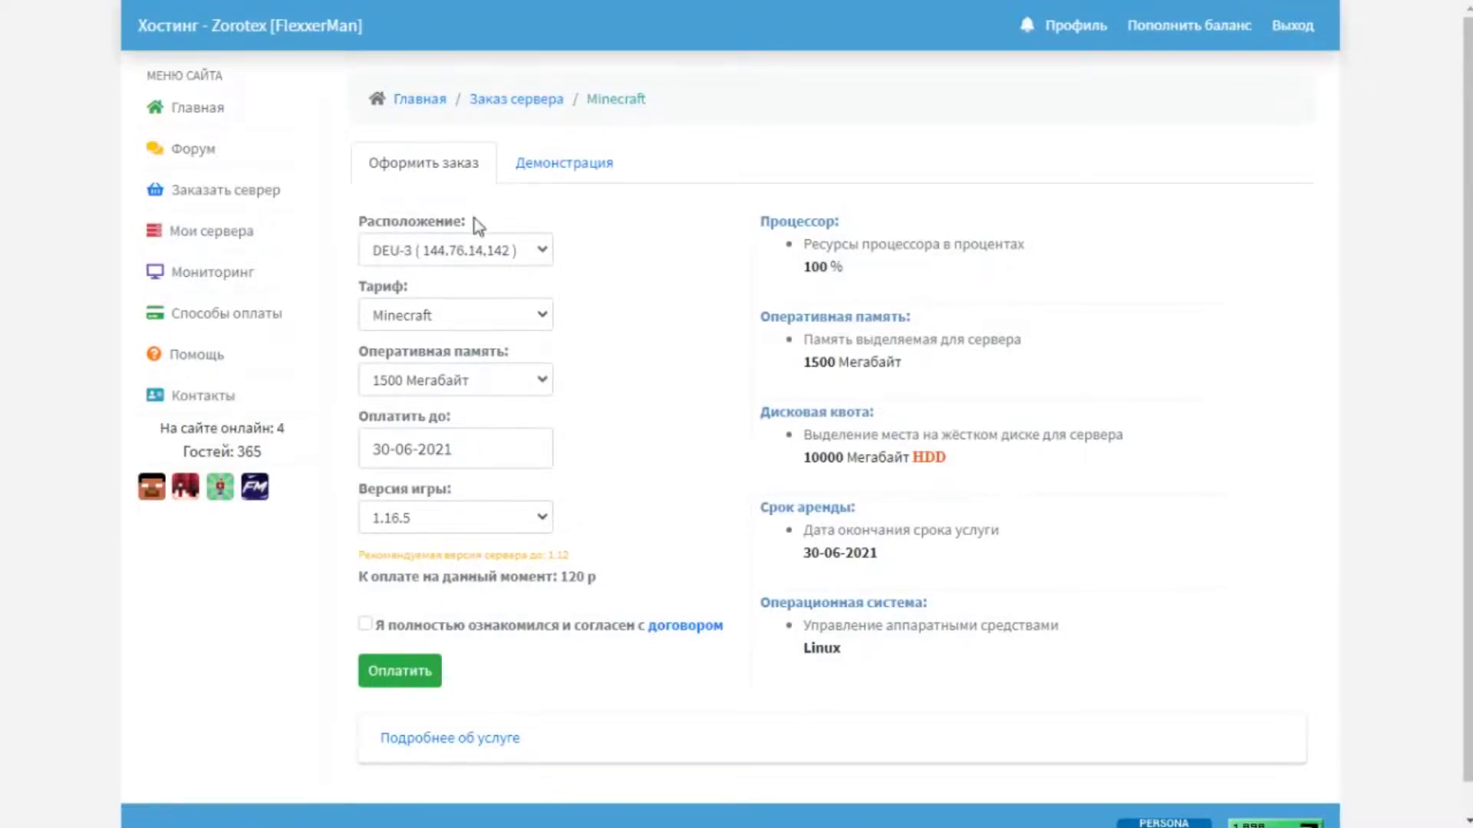
pyautogui.click(451, 253)
pyautogui.click(453, 278)
pyautogui.click(443, 315)
pyautogui.click(442, 340)
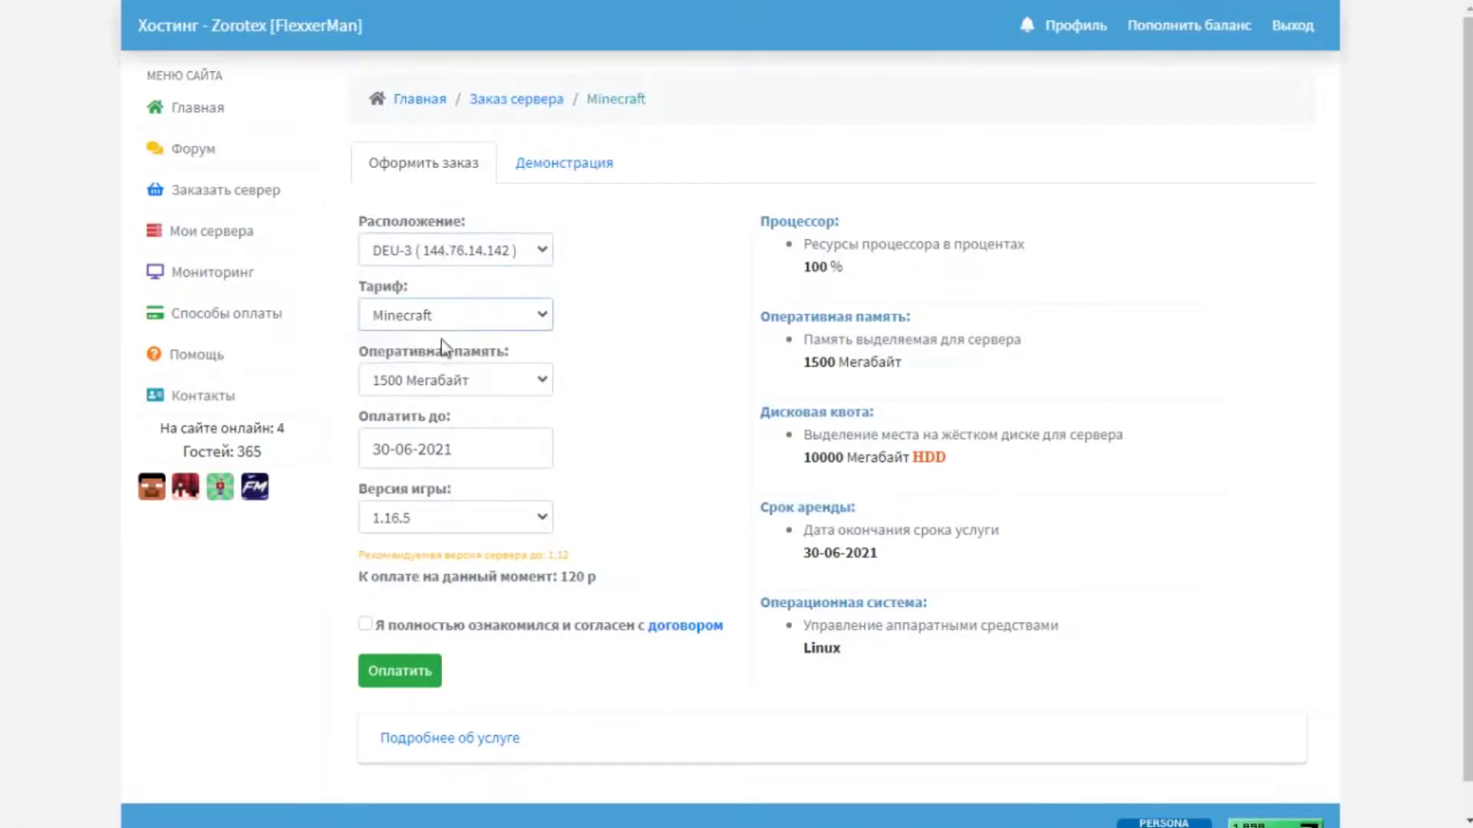
# Compare RAM options of 2700 and 1600 Мегабайт, settling on 2000 Мегабайт.
pyautogui.click(448, 381)
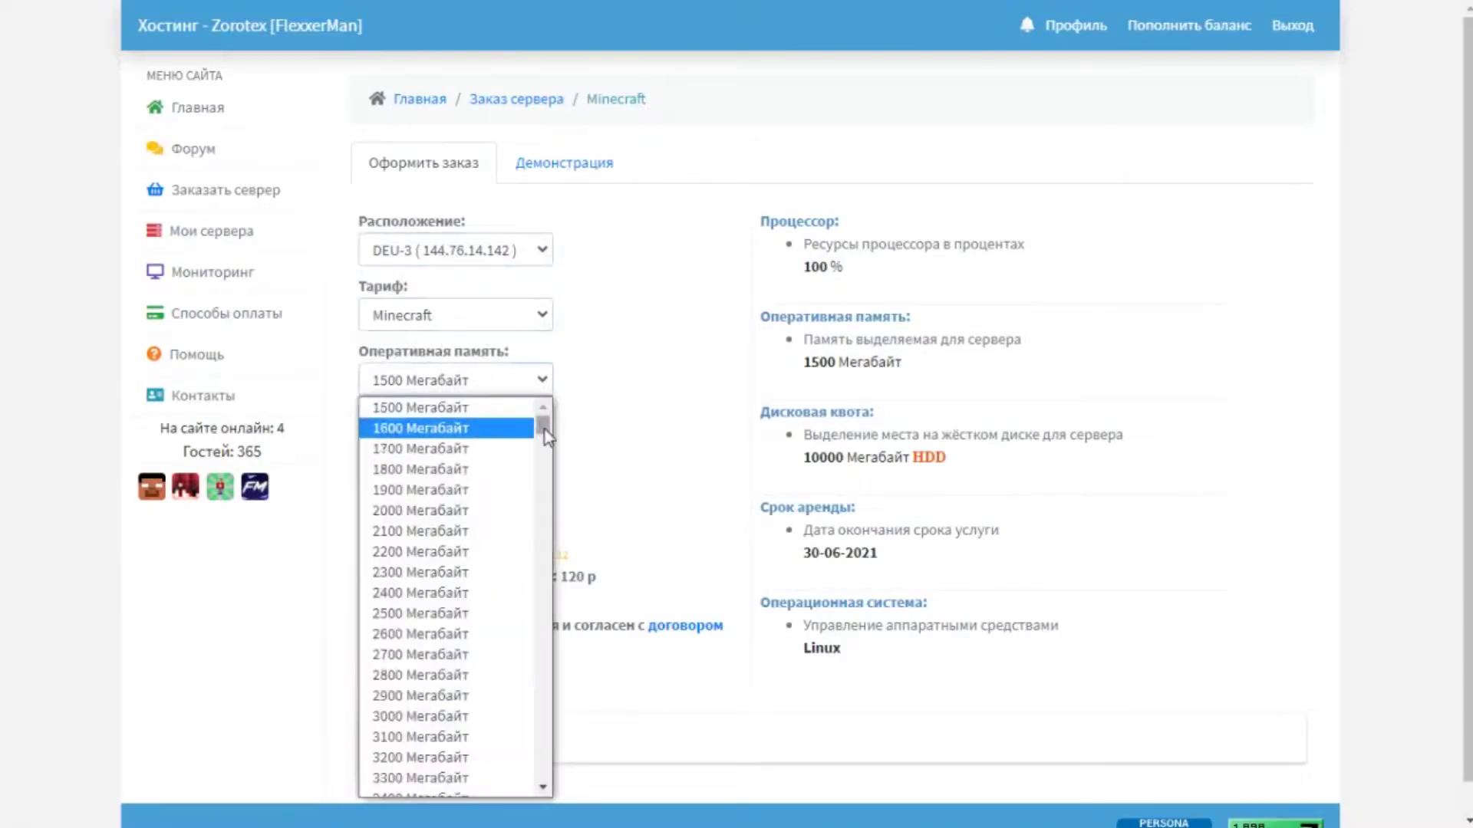
pyautogui.moveTo(545, 432); pyautogui.dragTo(535, 371)
pyautogui.click(448, 513)
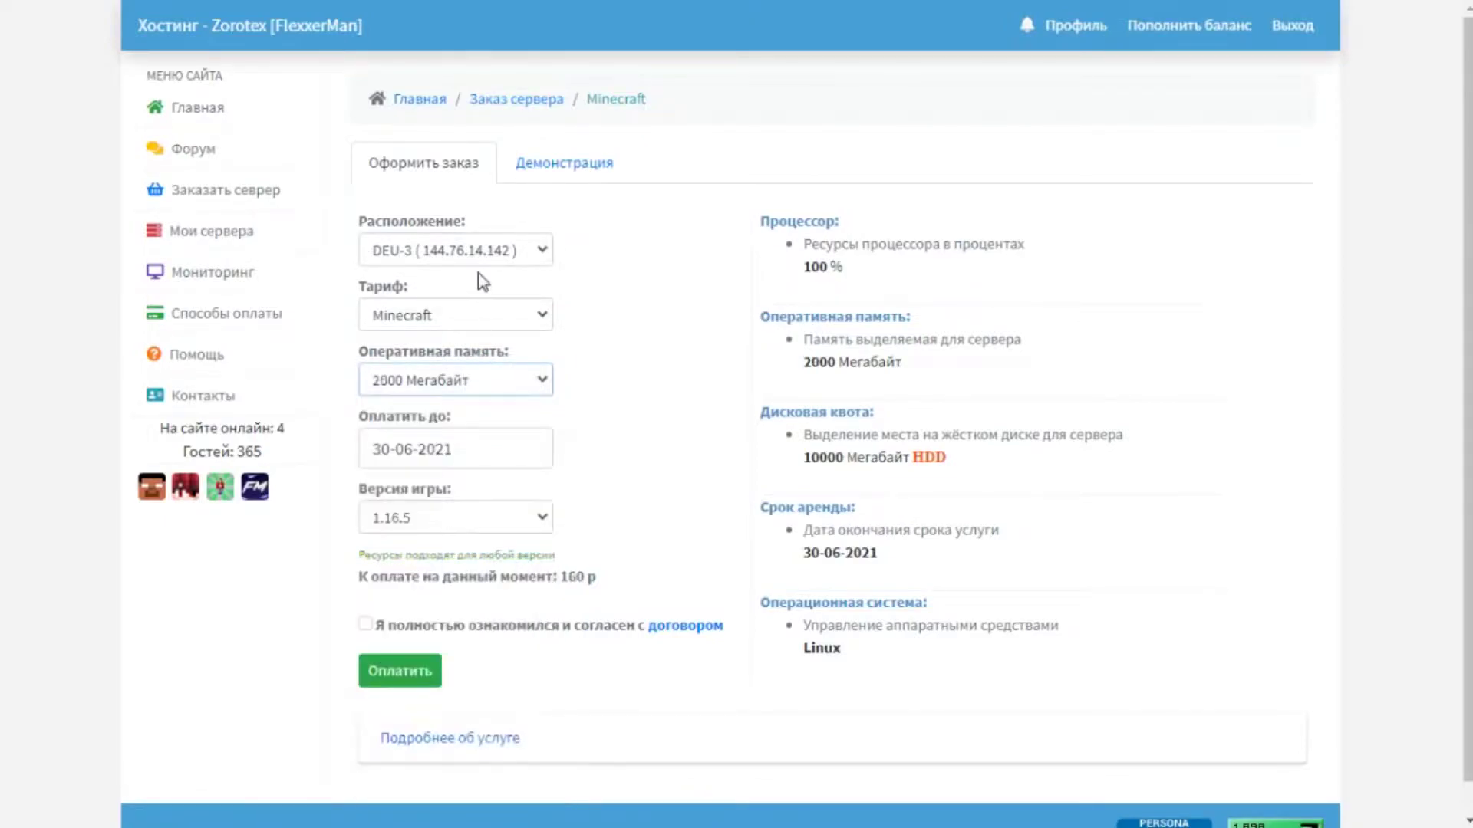
pyautogui.click(535, 382)
pyautogui.click(479, 735)
pyautogui.click(473, 389)
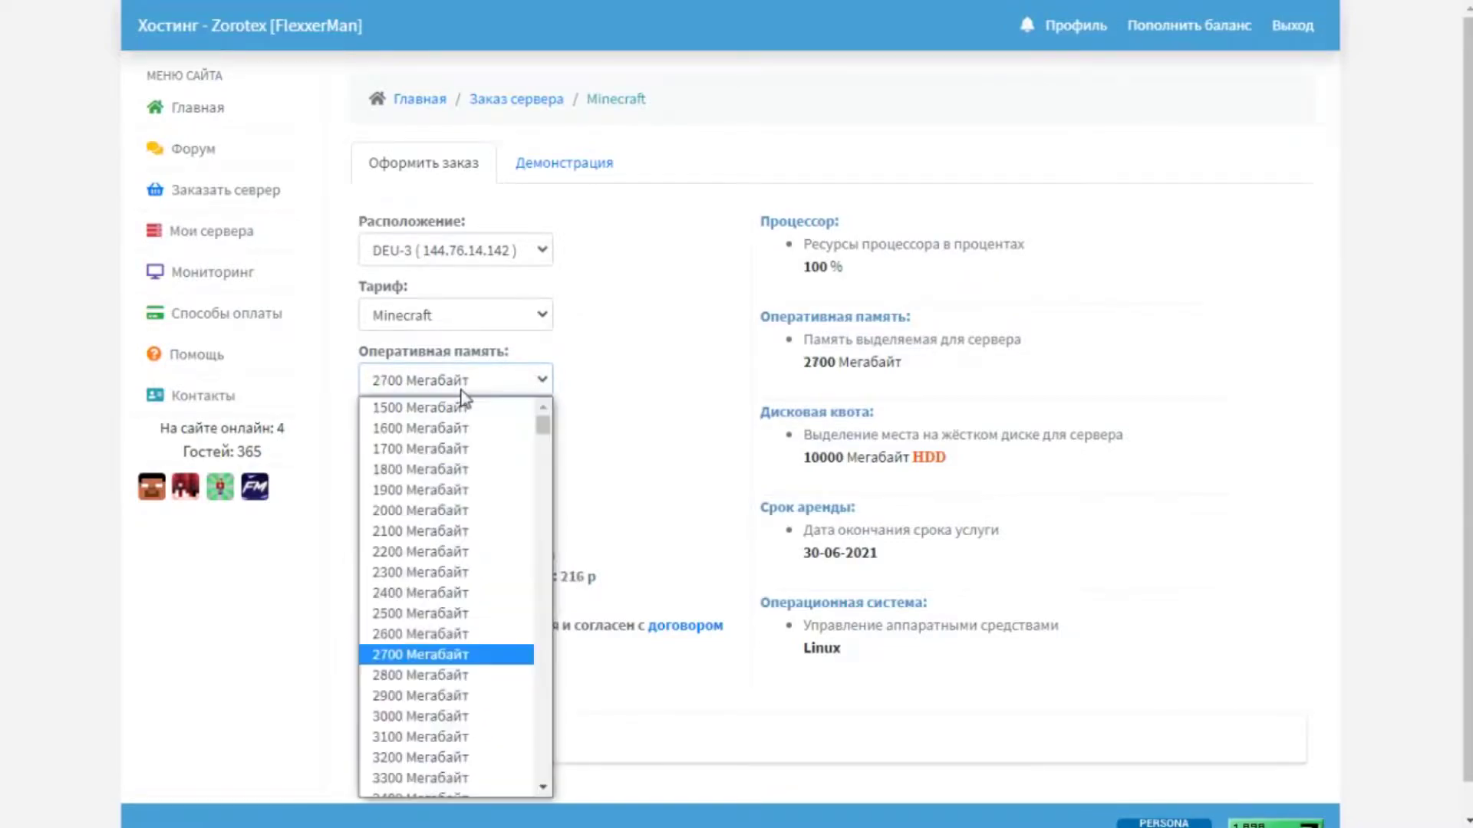
pyautogui.click(436, 428)
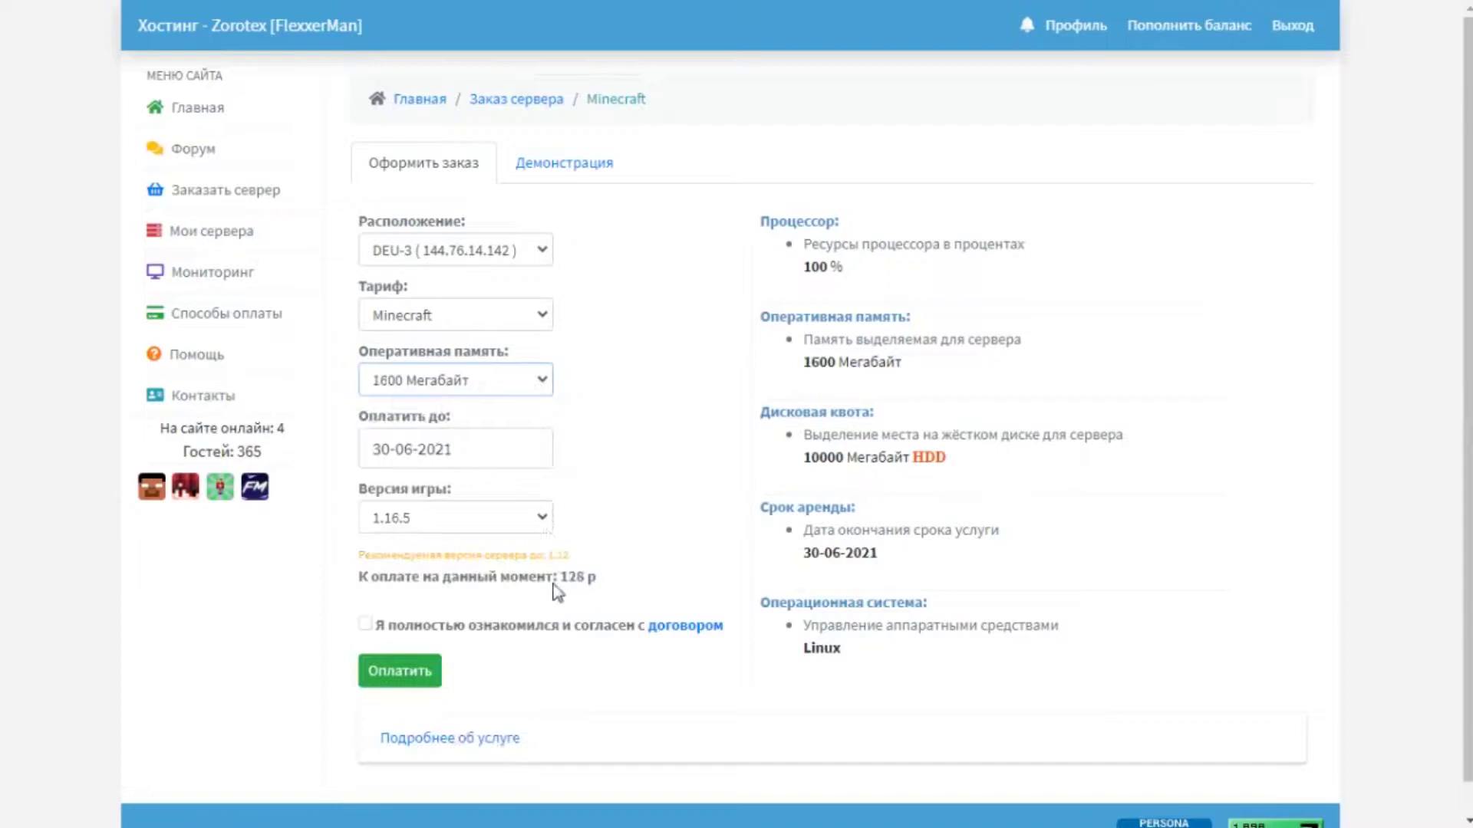
pyautogui.click(503, 373)
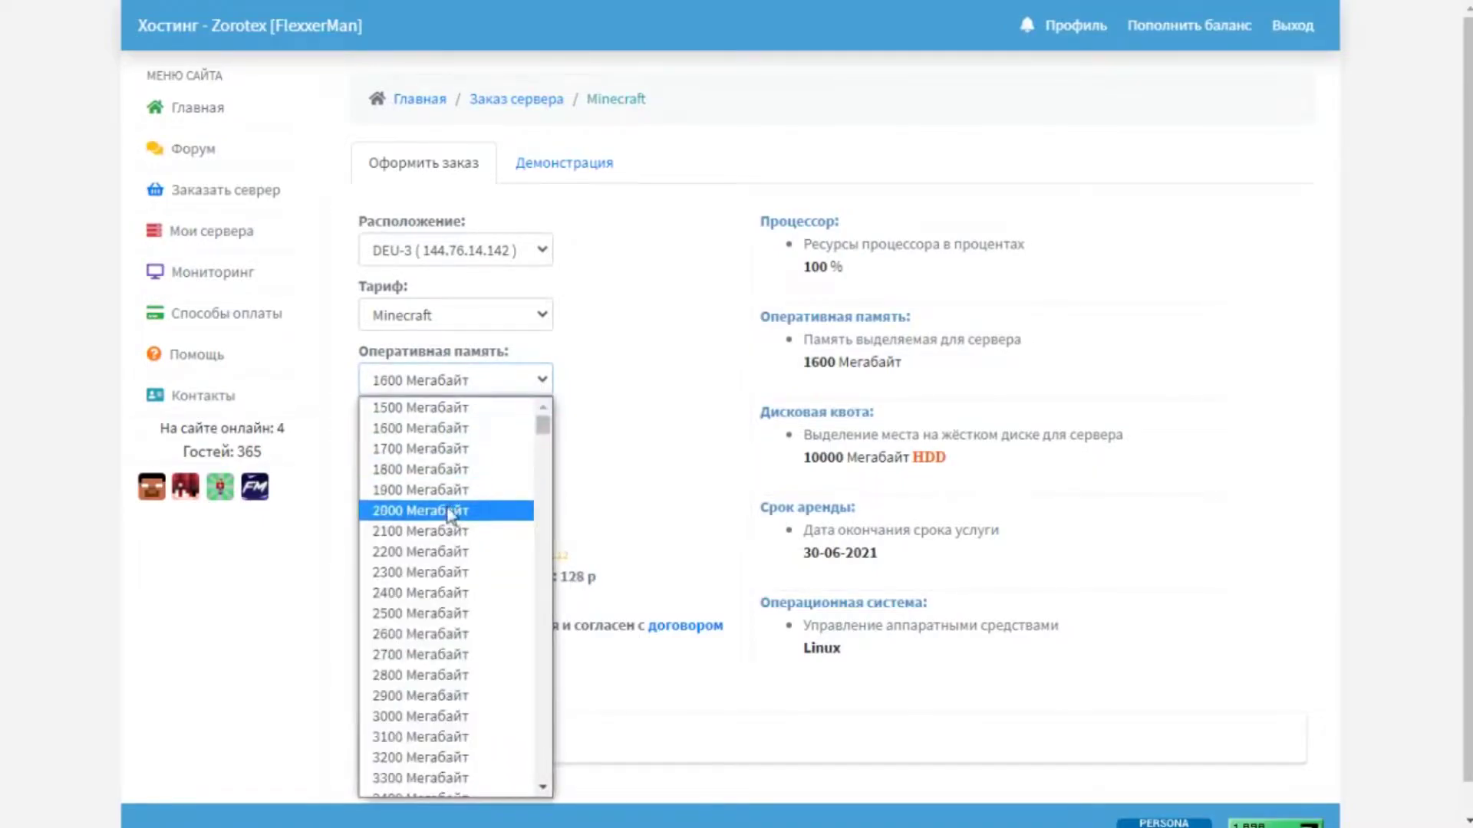
pyautogui.click(451, 512)
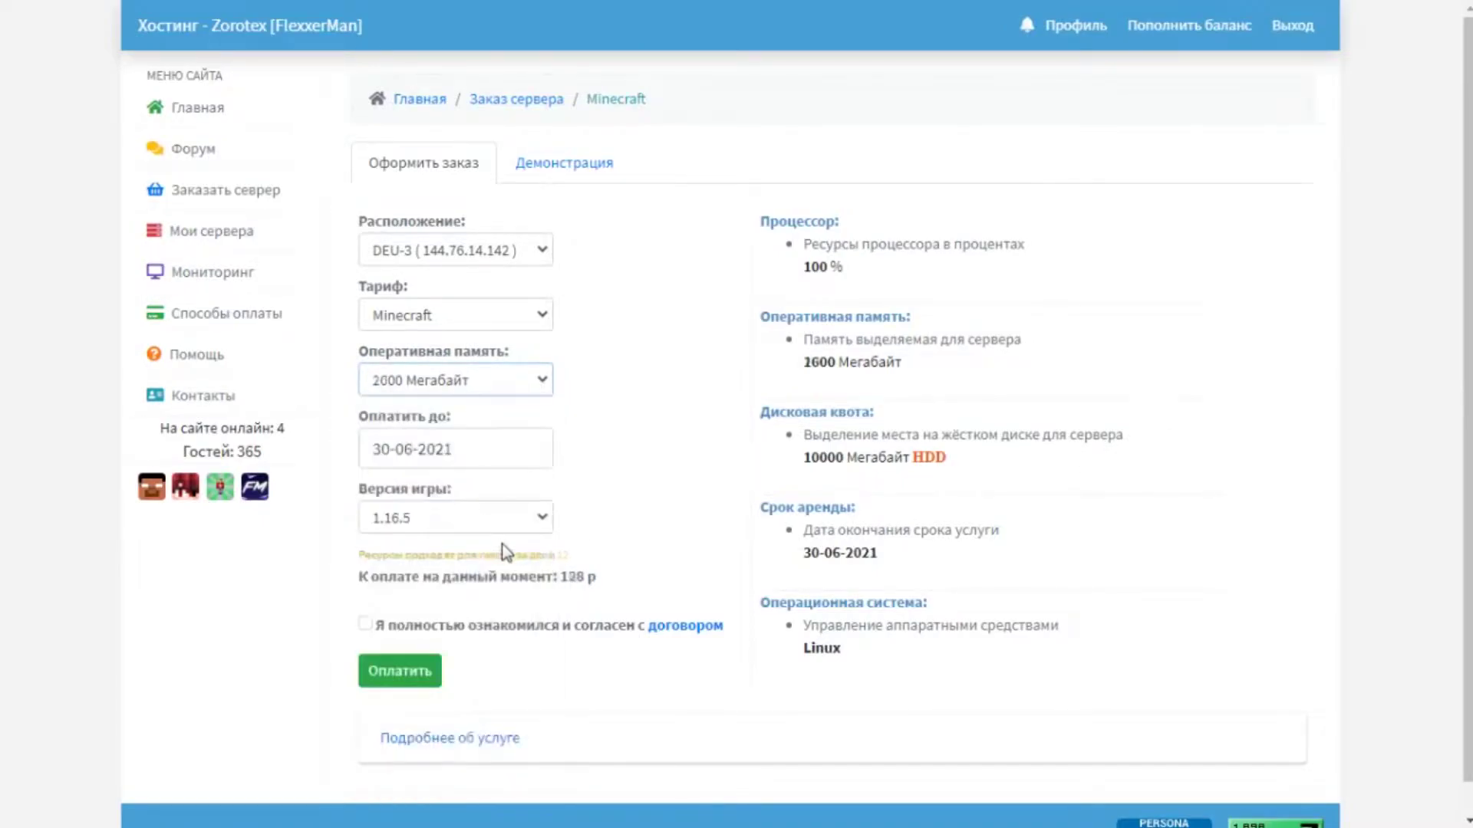
# Set the order's paid-until date to 01-07-2021.
pyautogui.click(473, 450)
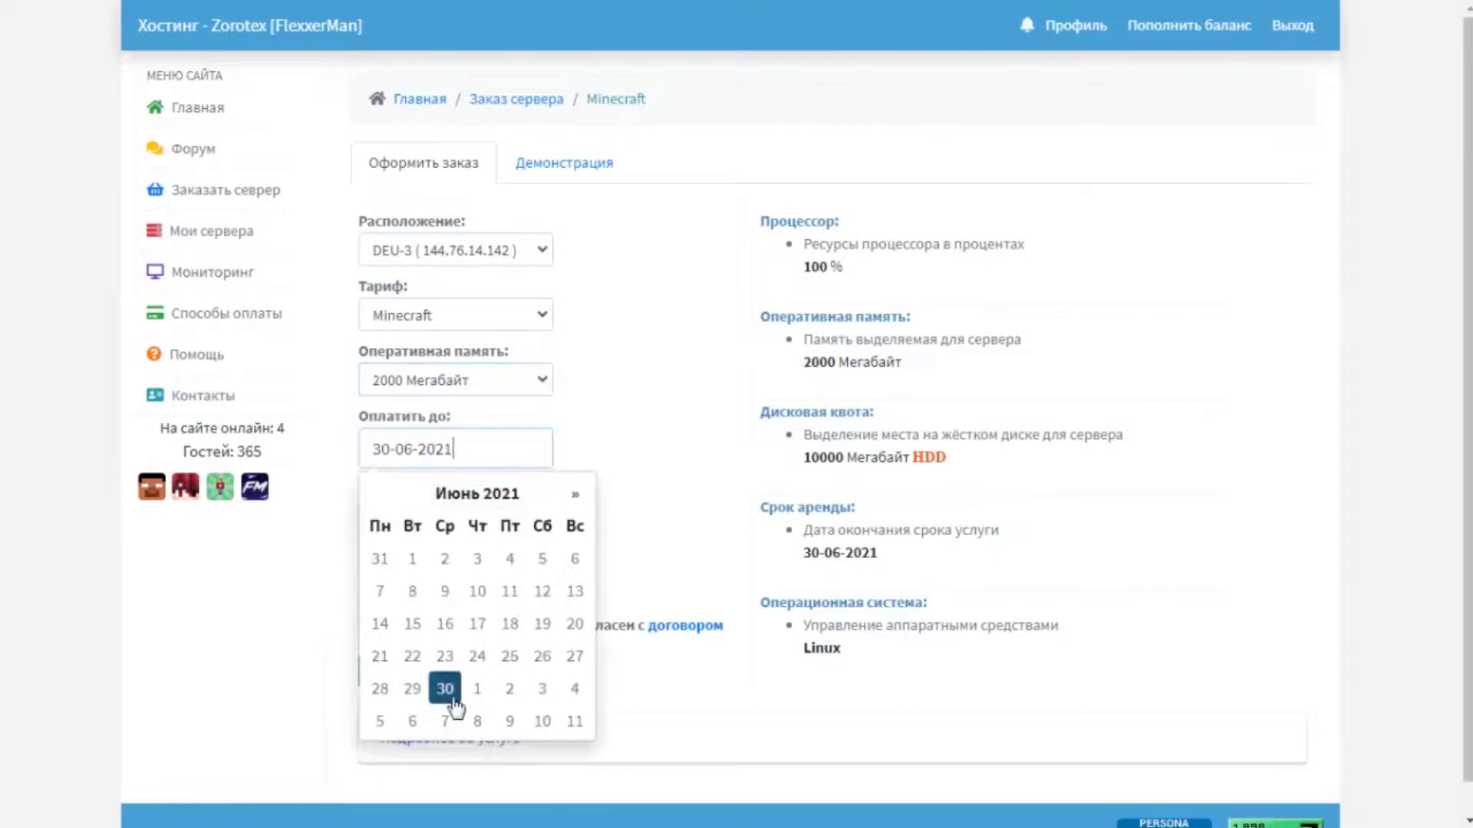
pyautogui.click(543, 689)
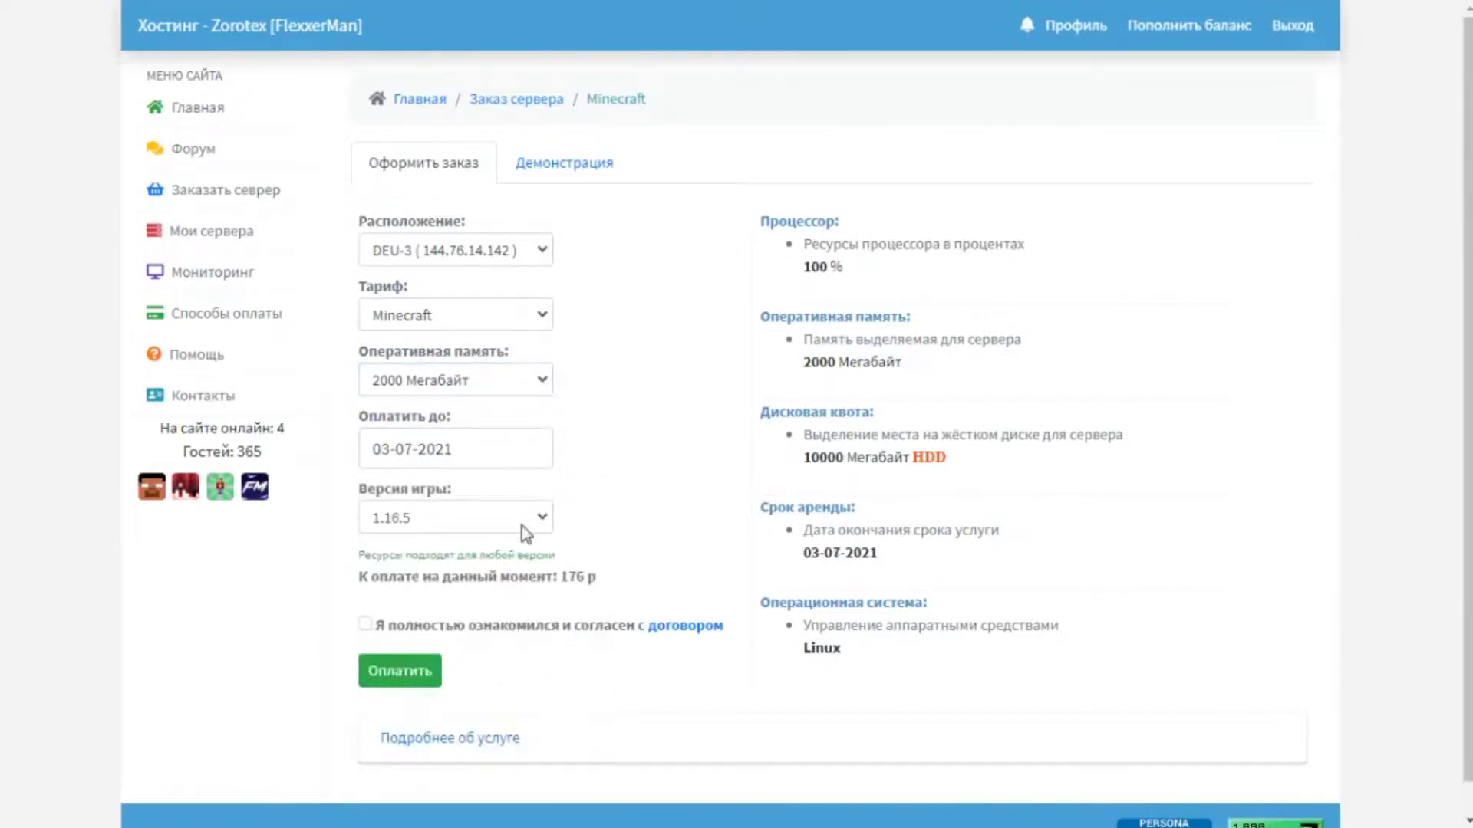
pyautogui.click(495, 460)
pyautogui.click(476, 559)
# Keep game version 1.16.5, accept the service agreement, and pay for the order.
pyautogui.click(391, 516)
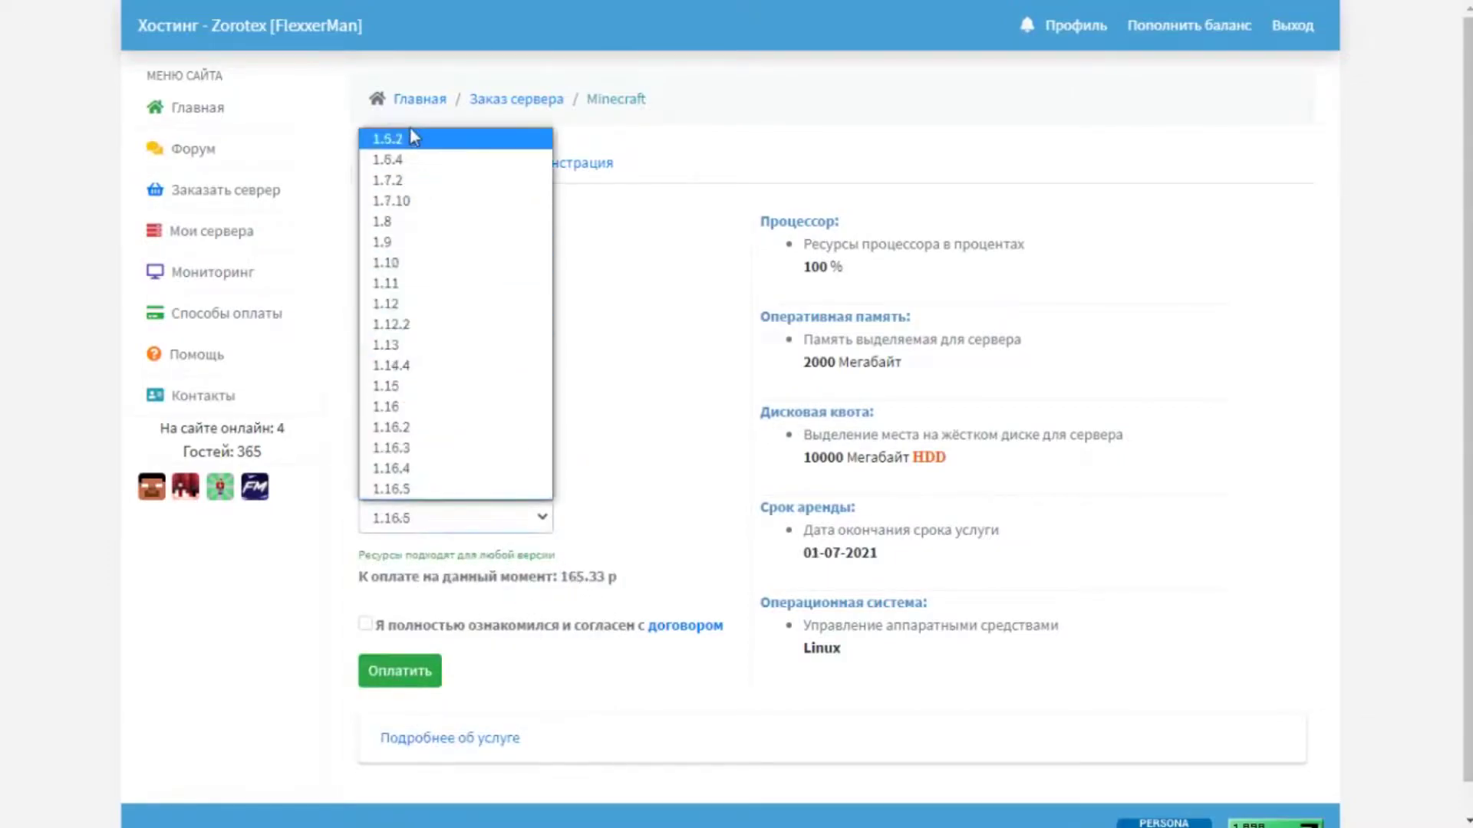
pyautogui.click(425, 487)
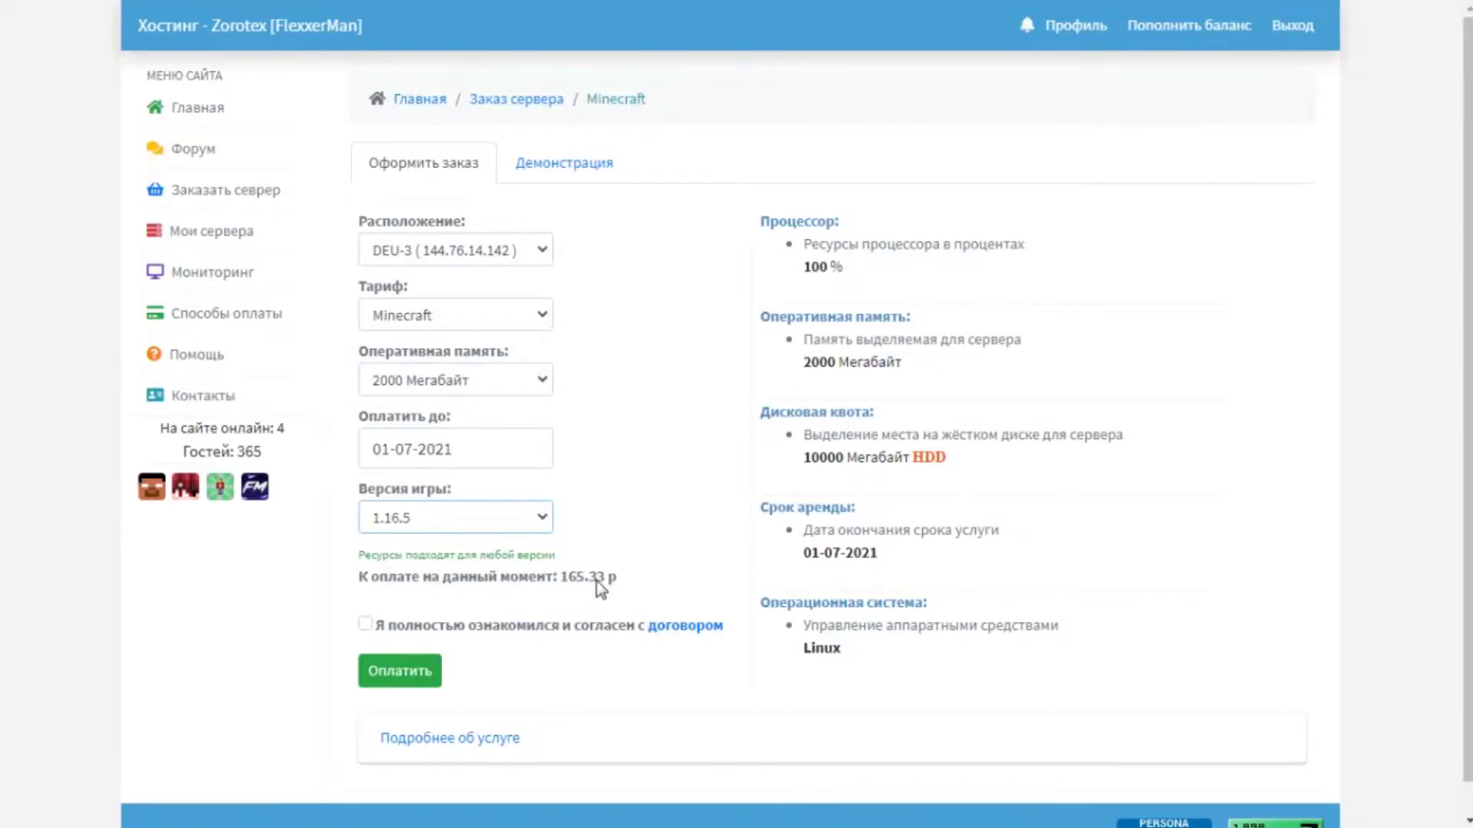
pyautogui.click(365, 624)
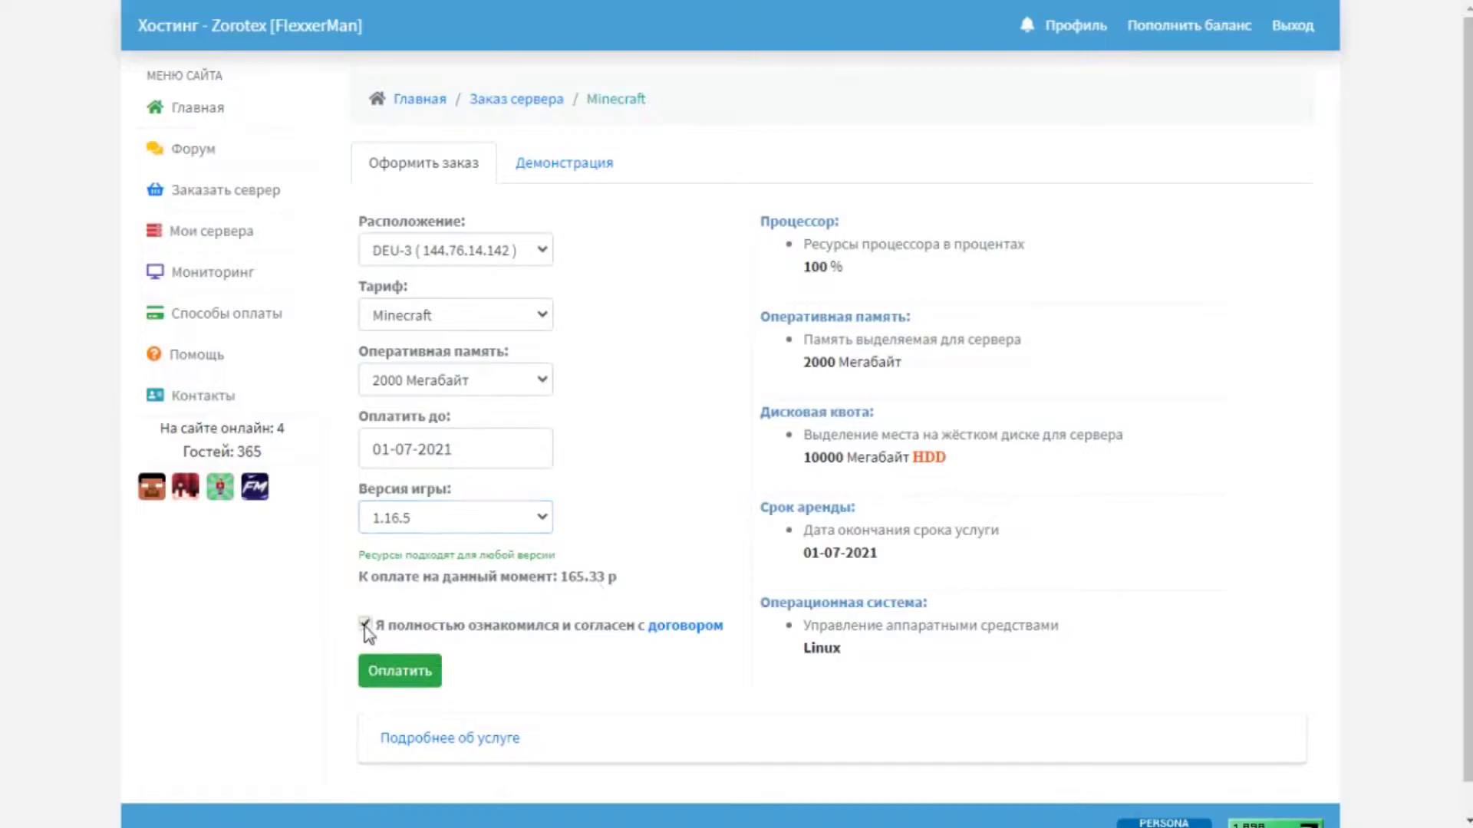
pyautogui.click(391, 678)
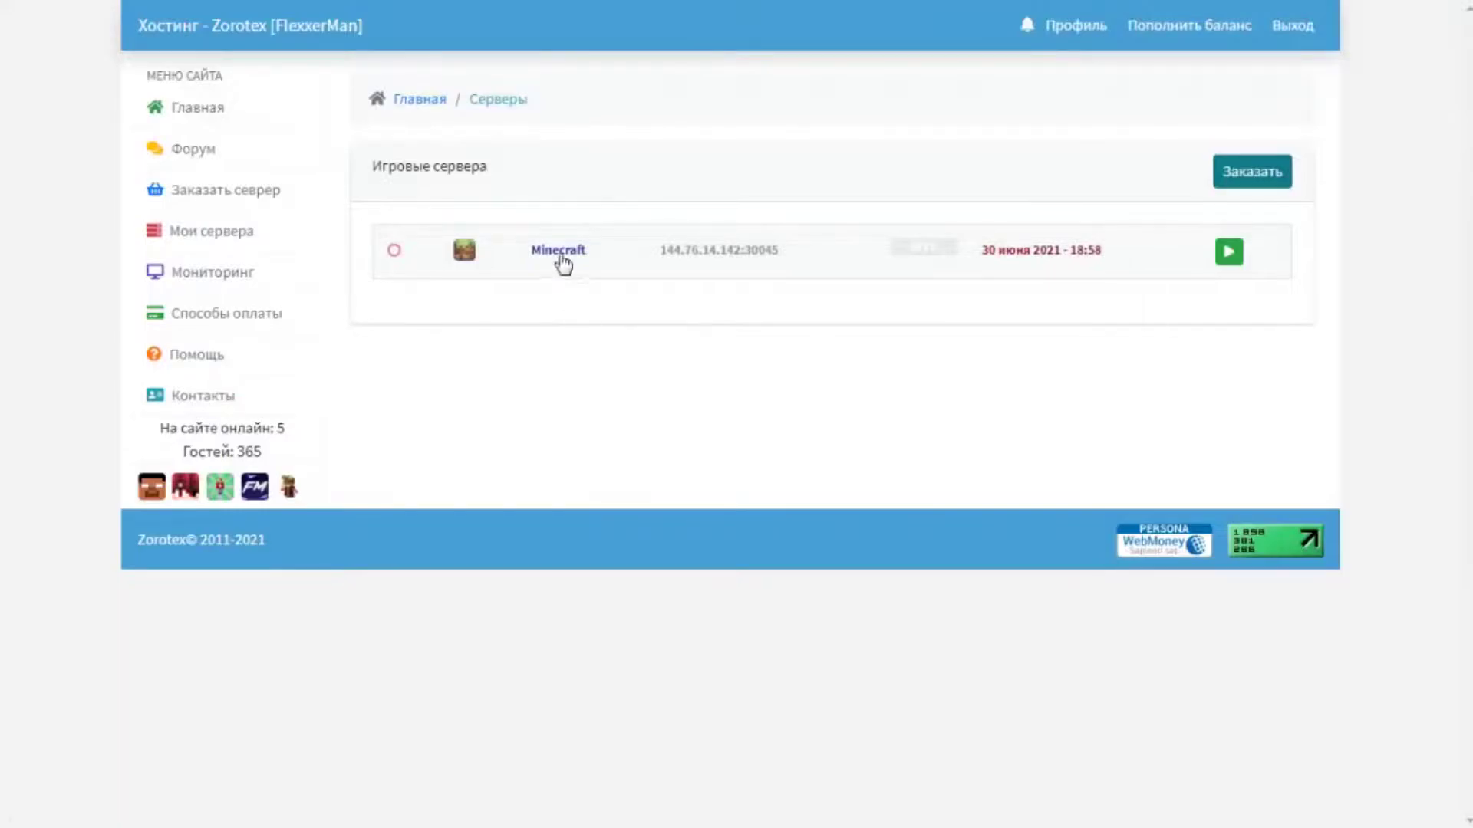
# Open server 144.76.14.142:30045, keeping auto-restart off, Java 8 and the Москва time zone.
pyautogui.click(583, 253)
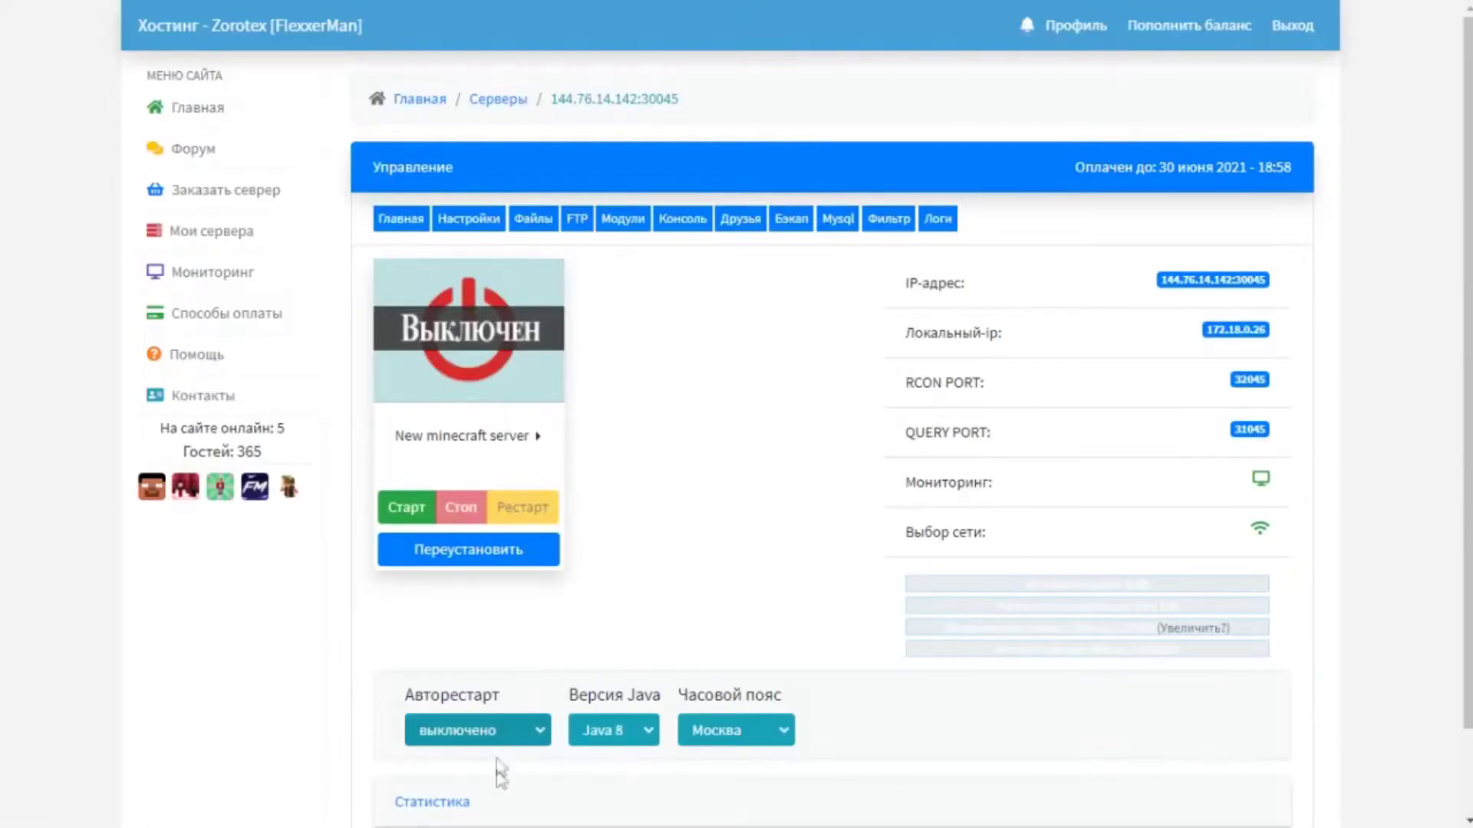
pyautogui.click(521, 771)
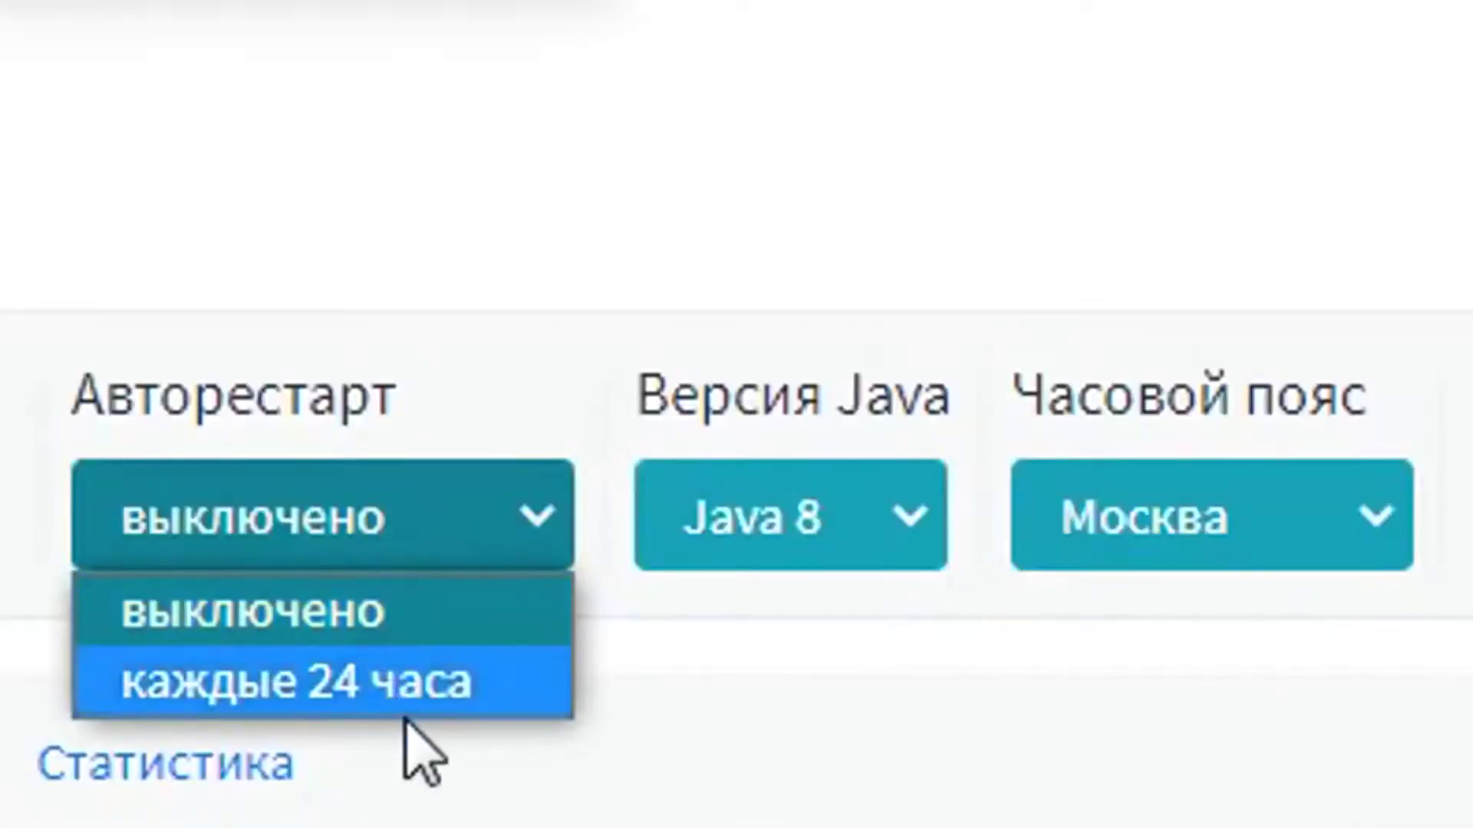
pyautogui.click(357, 621)
pyautogui.click(893, 541)
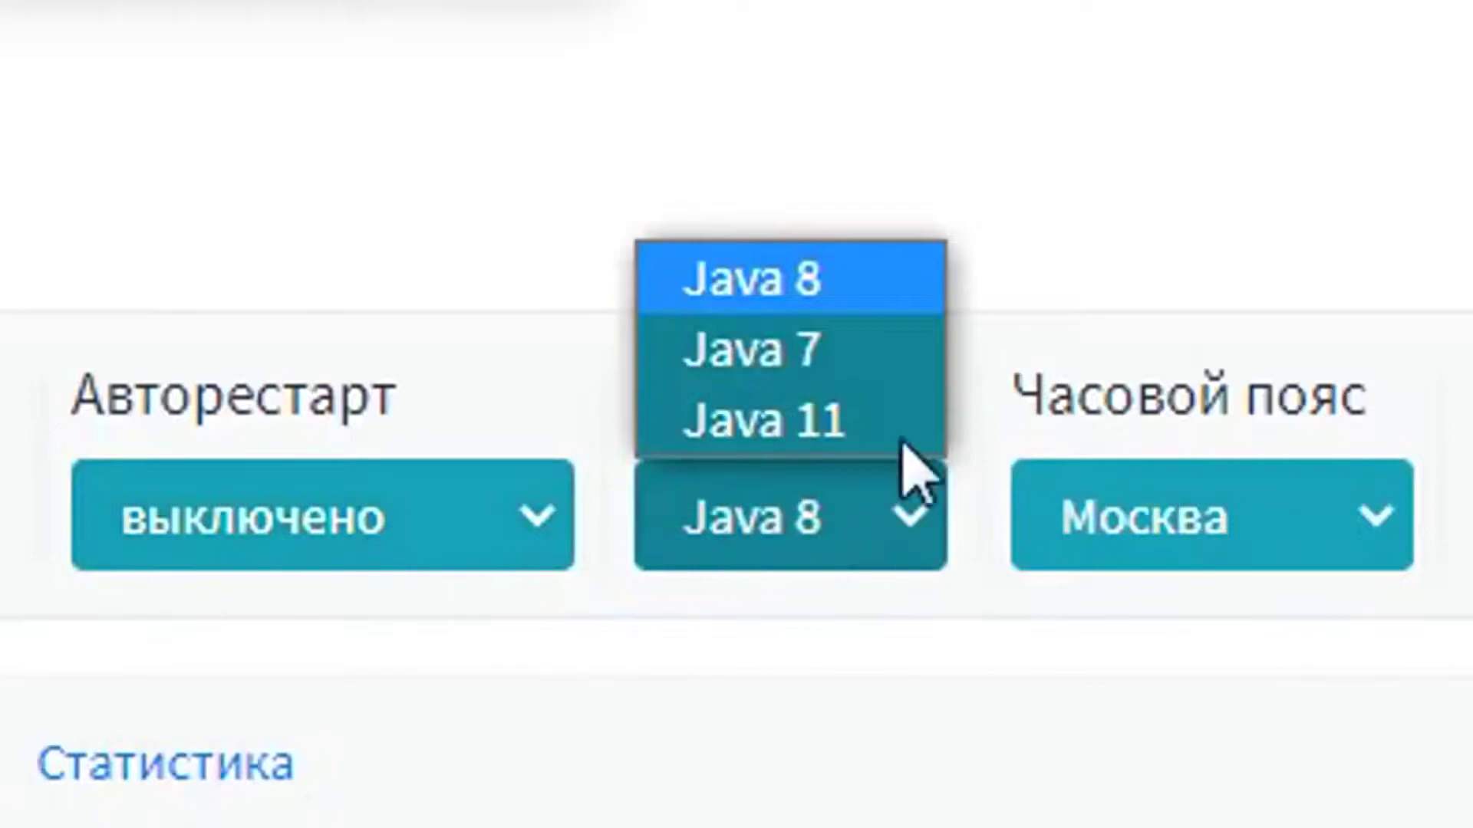
pyautogui.click(1102, 138)
pyautogui.click(1335, 537)
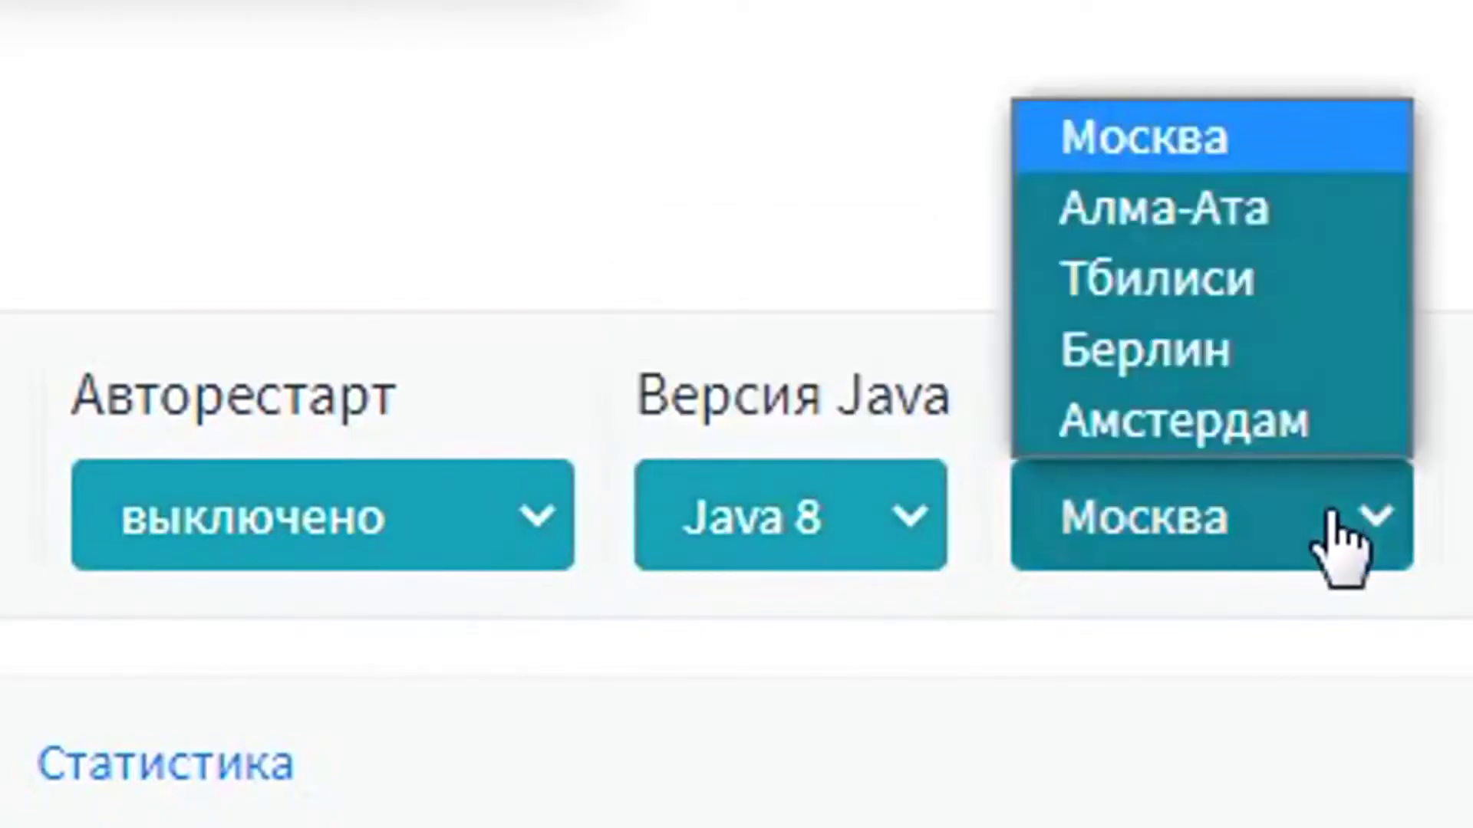
pyautogui.press('Escape')
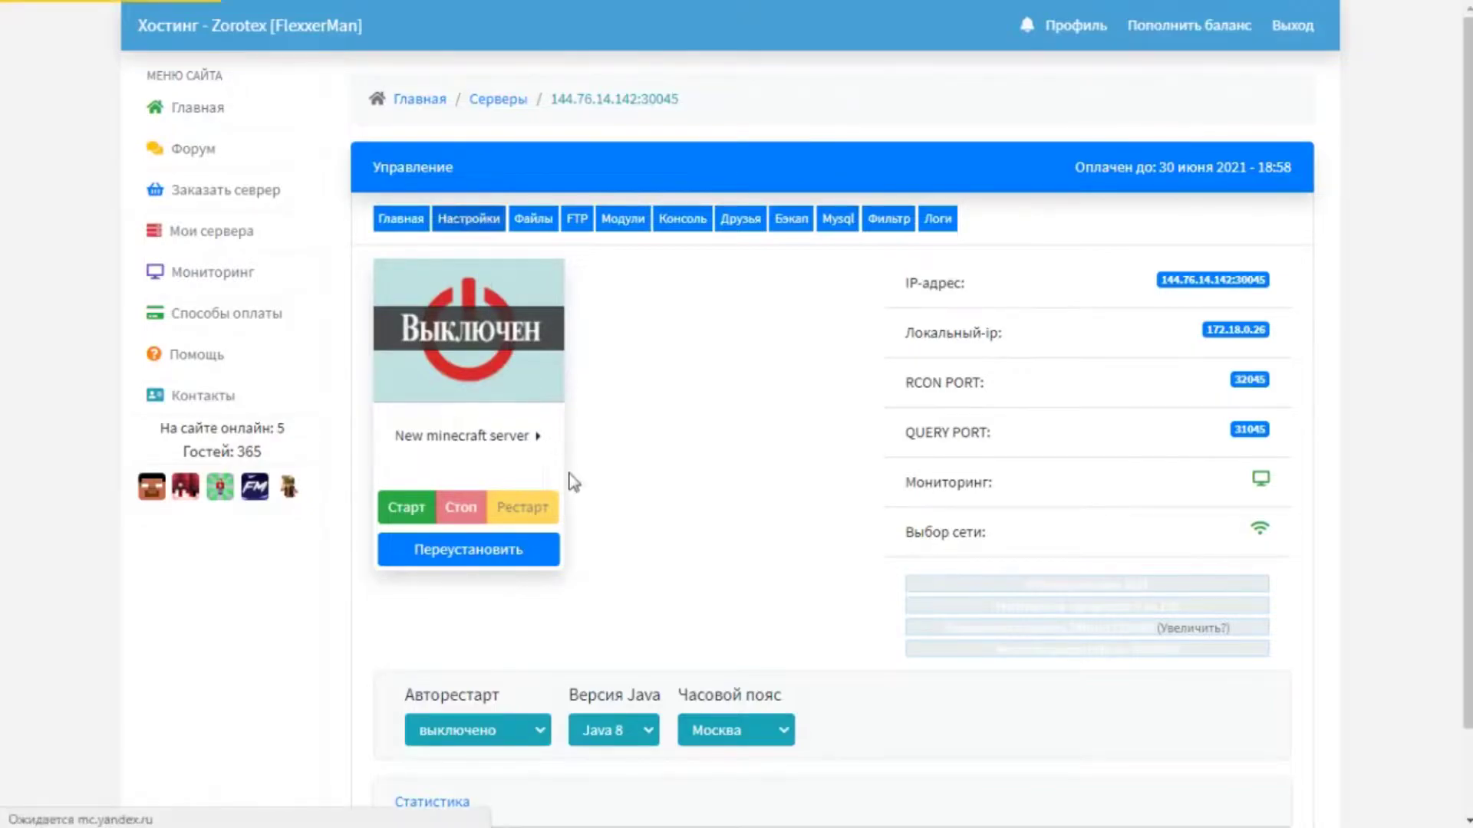
# In the server settings, keep Gamemode at Survival and set Allow nether to false.
pyautogui.scroll(-1, 560, 458)
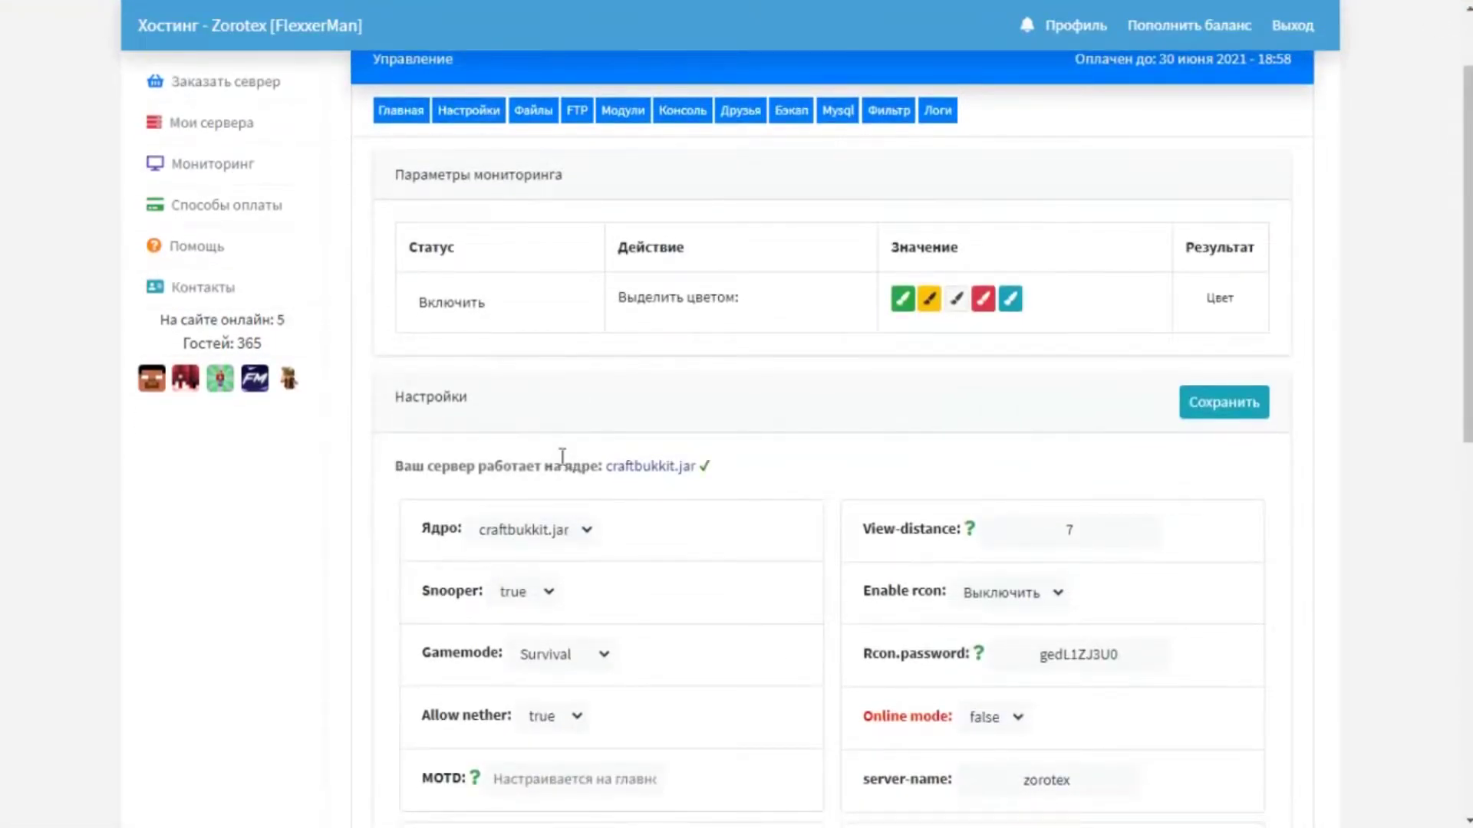
pyautogui.scroll(-4, 562, 457)
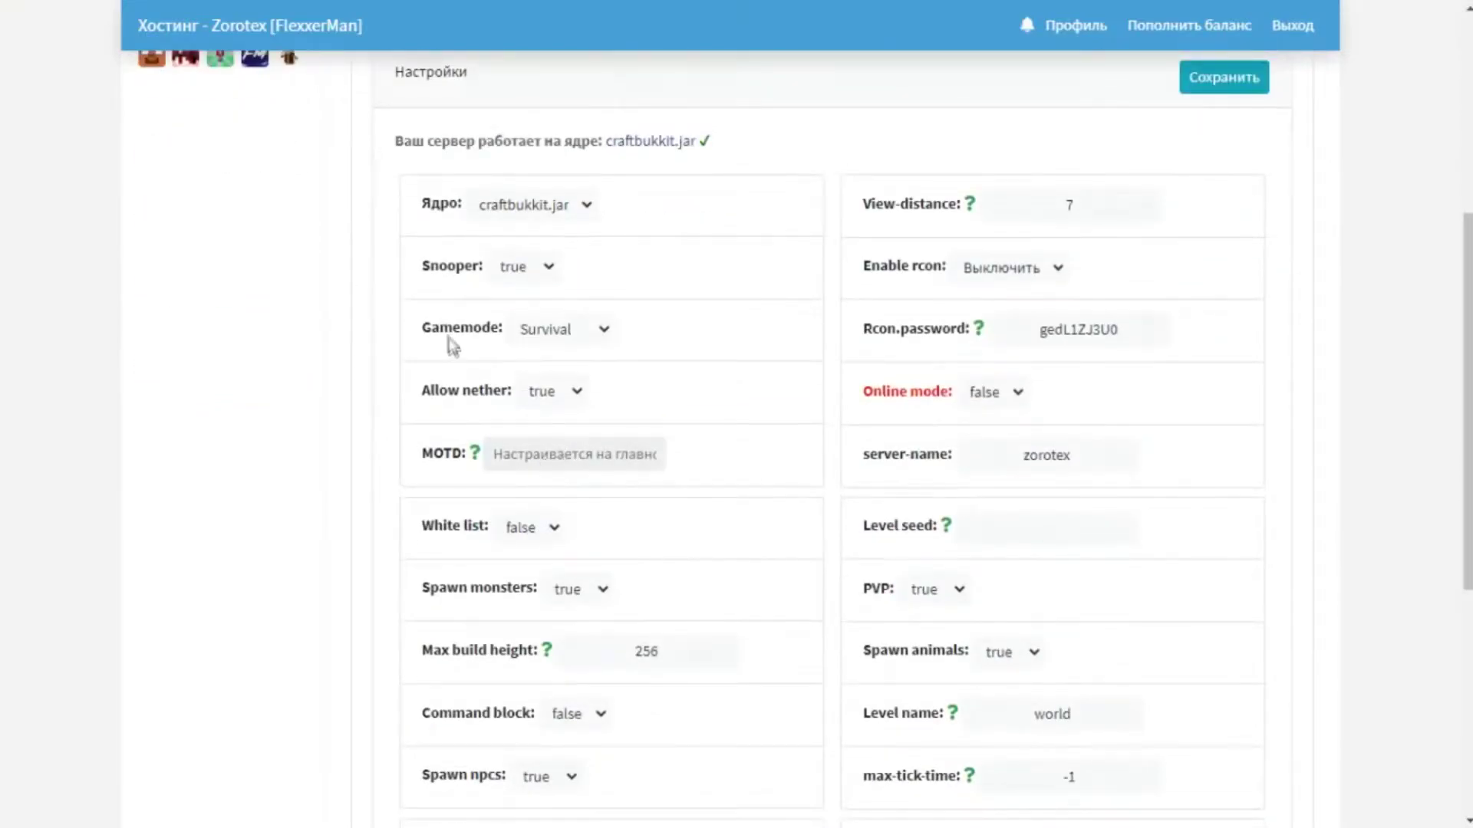
pyautogui.click(605, 342)
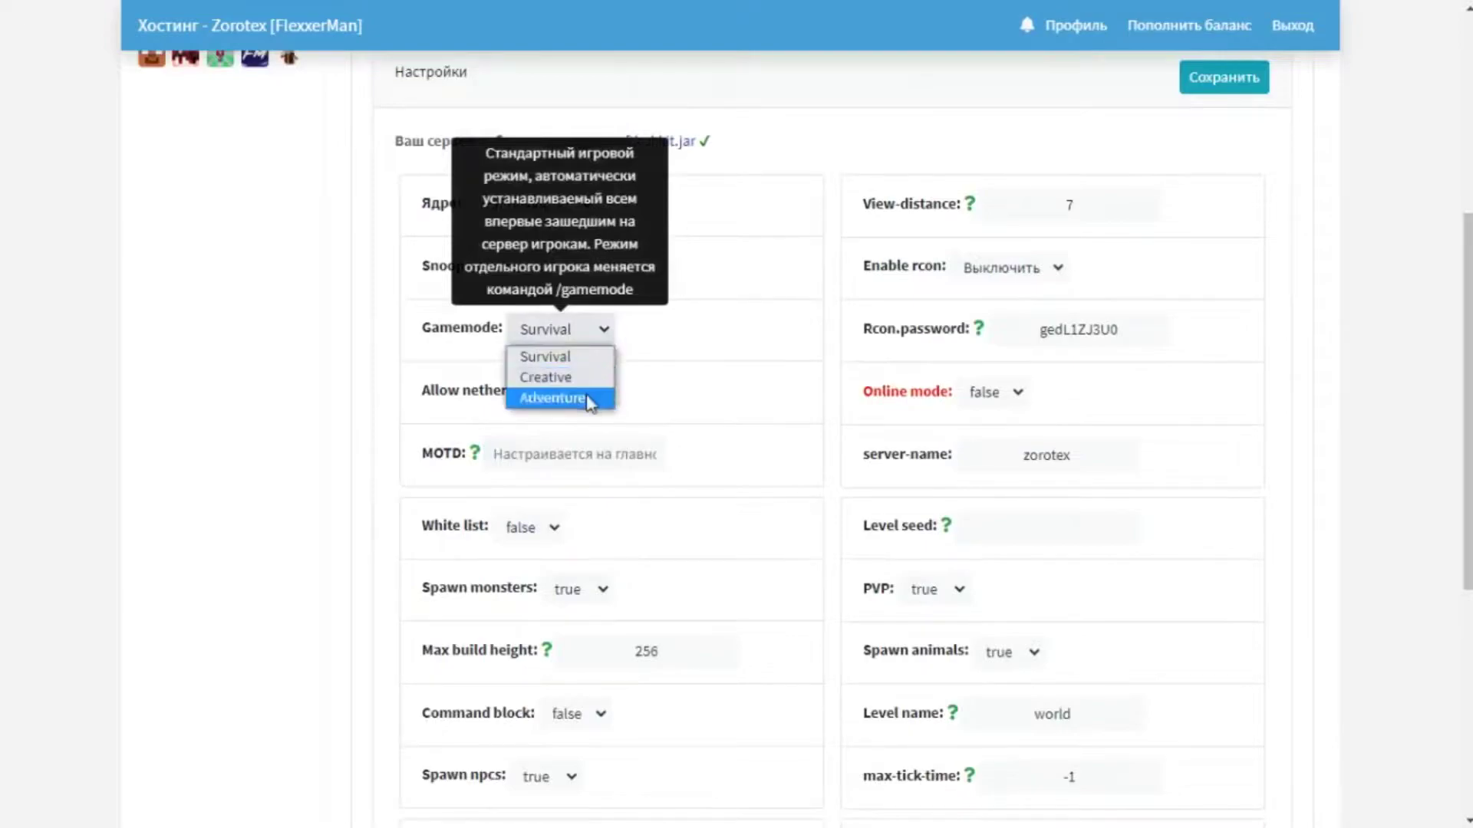
pyautogui.click(566, 357)
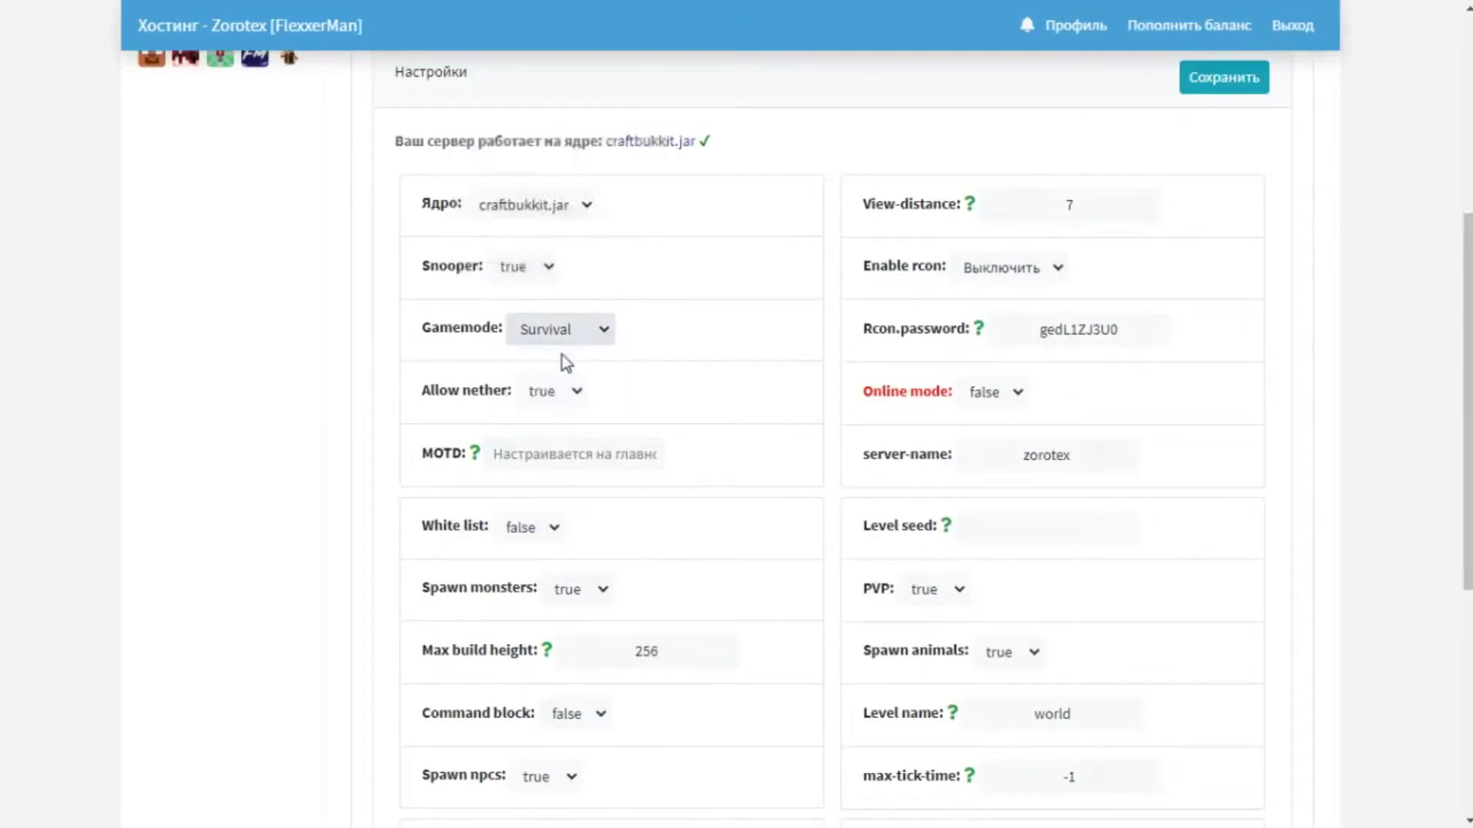
pyautogui.moveTo(573, 392)
pyautogui.click(570, 391)
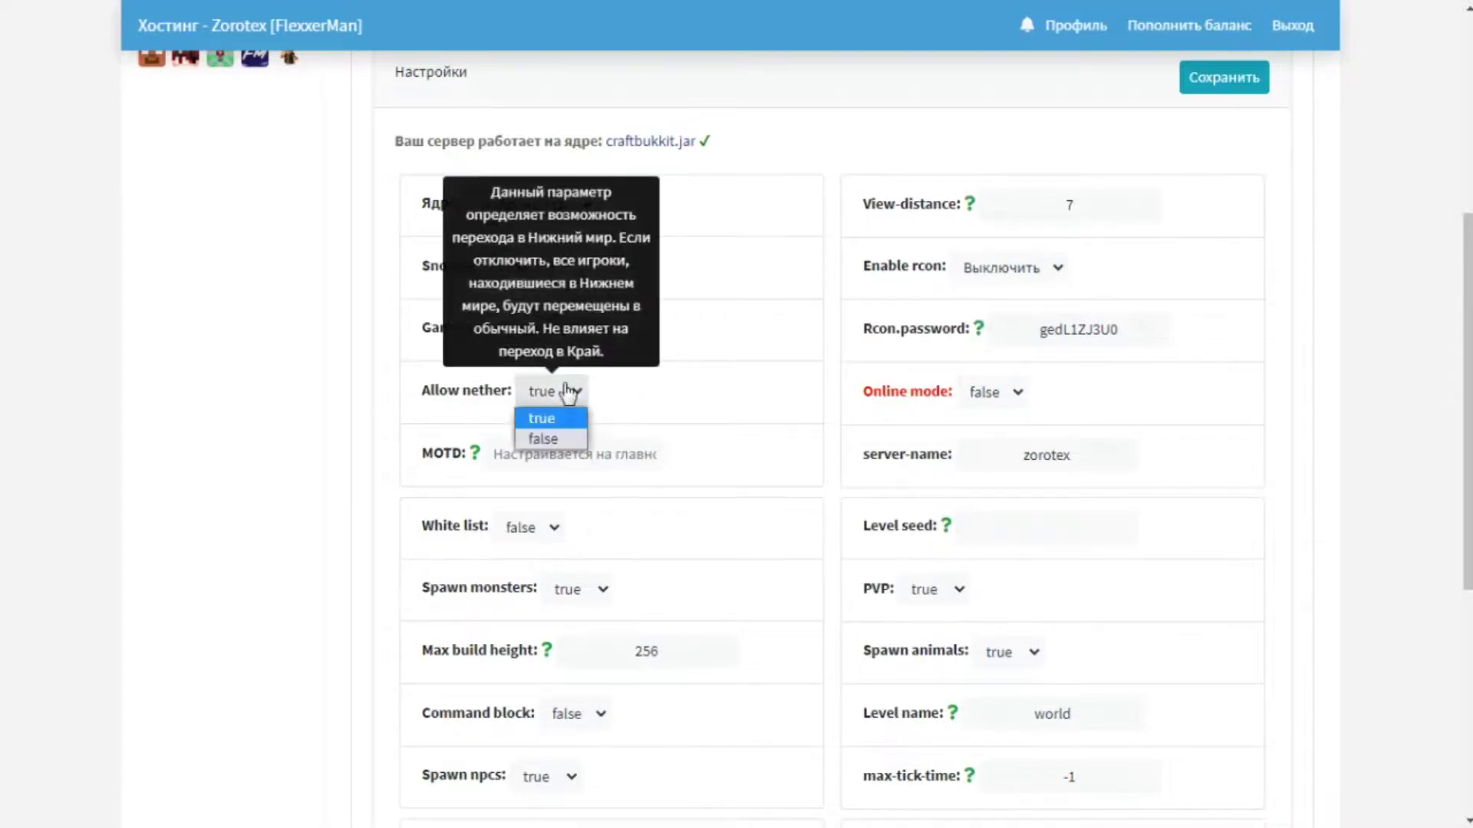
pyautogui.click(574, 435)
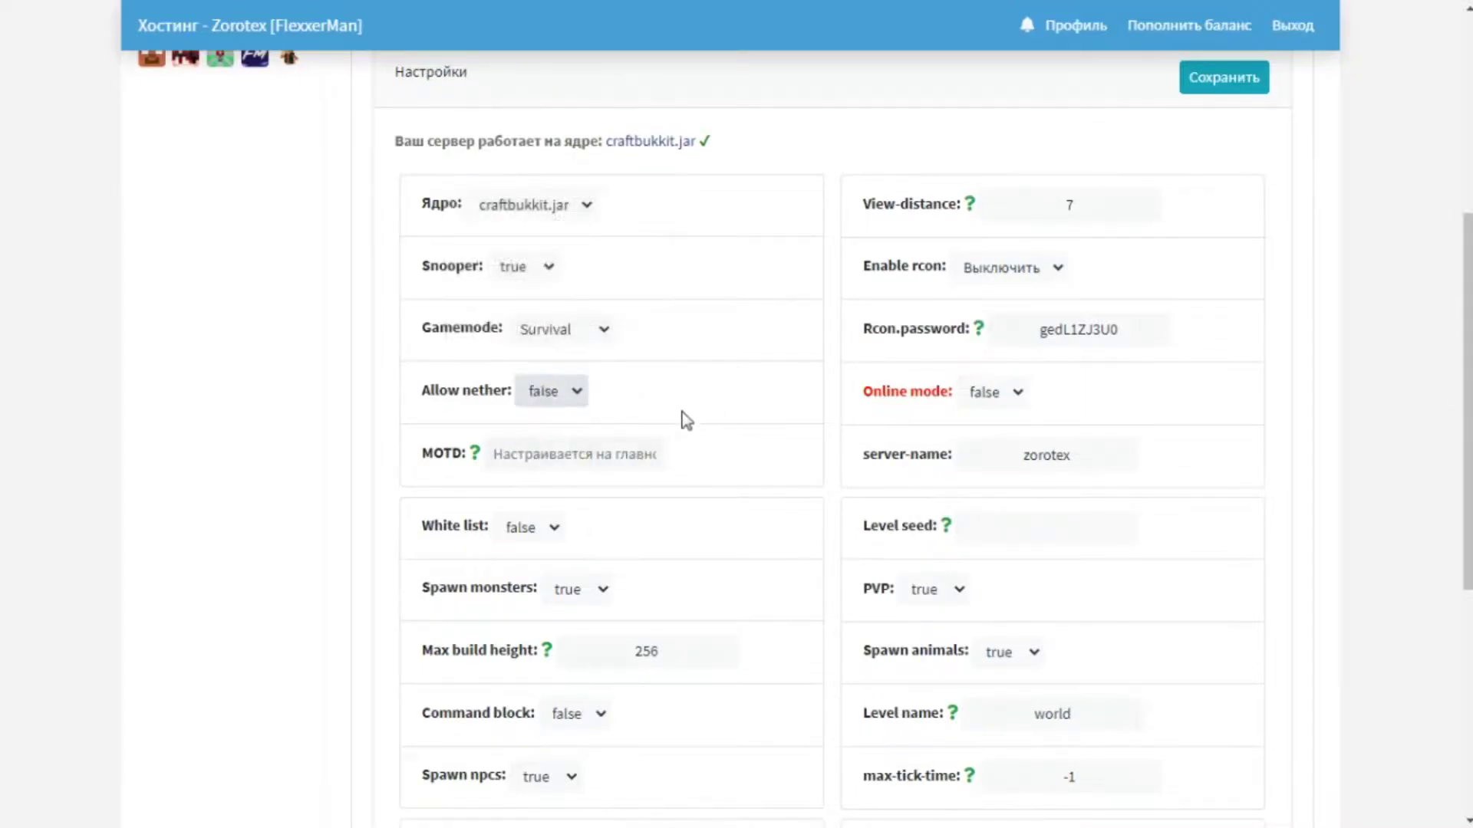
pyautogui.click(574, 395)
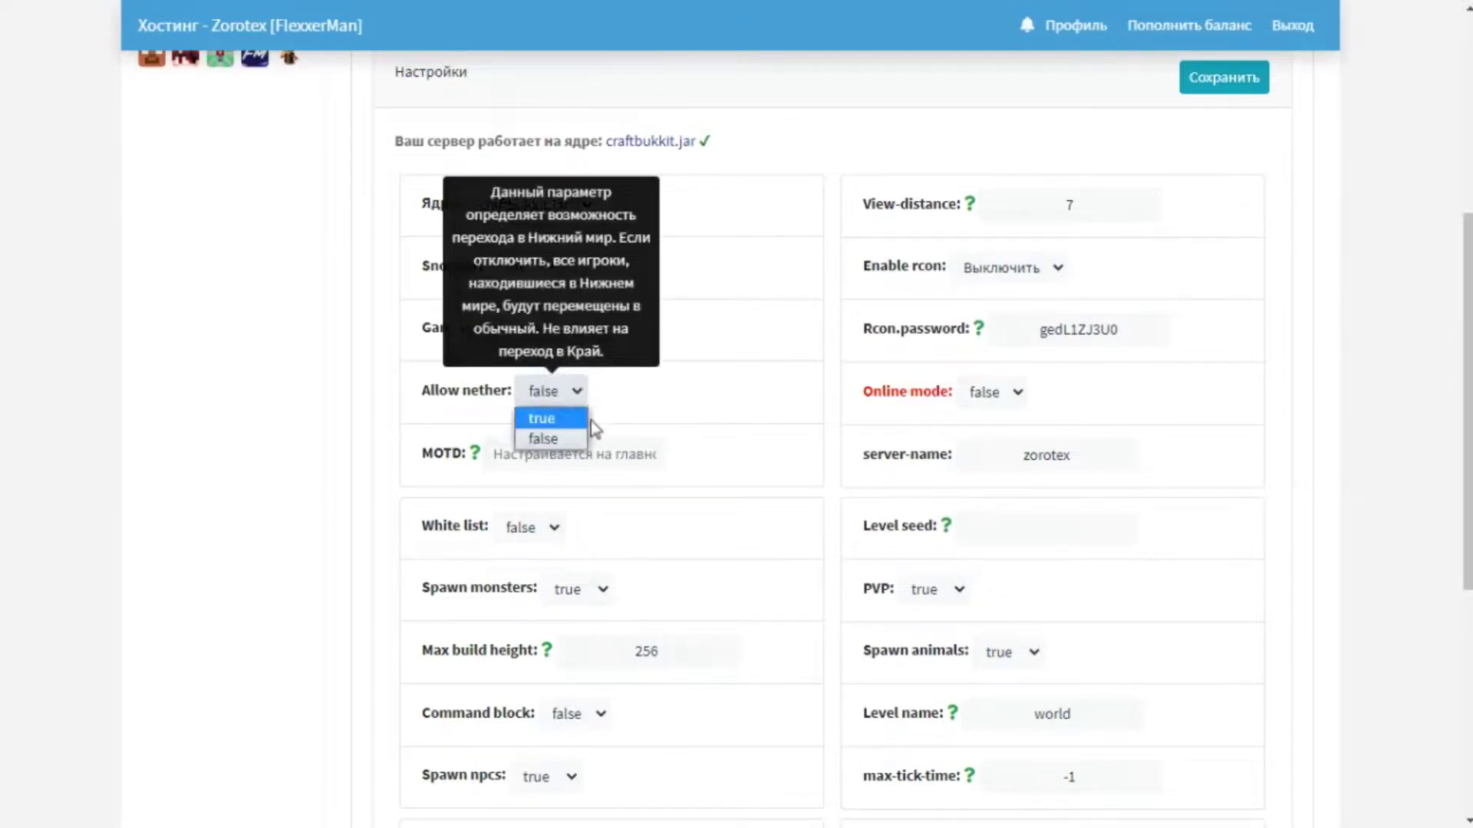
pyautogui.click(618, 413)
pyautogui.moveTo(534, 585)
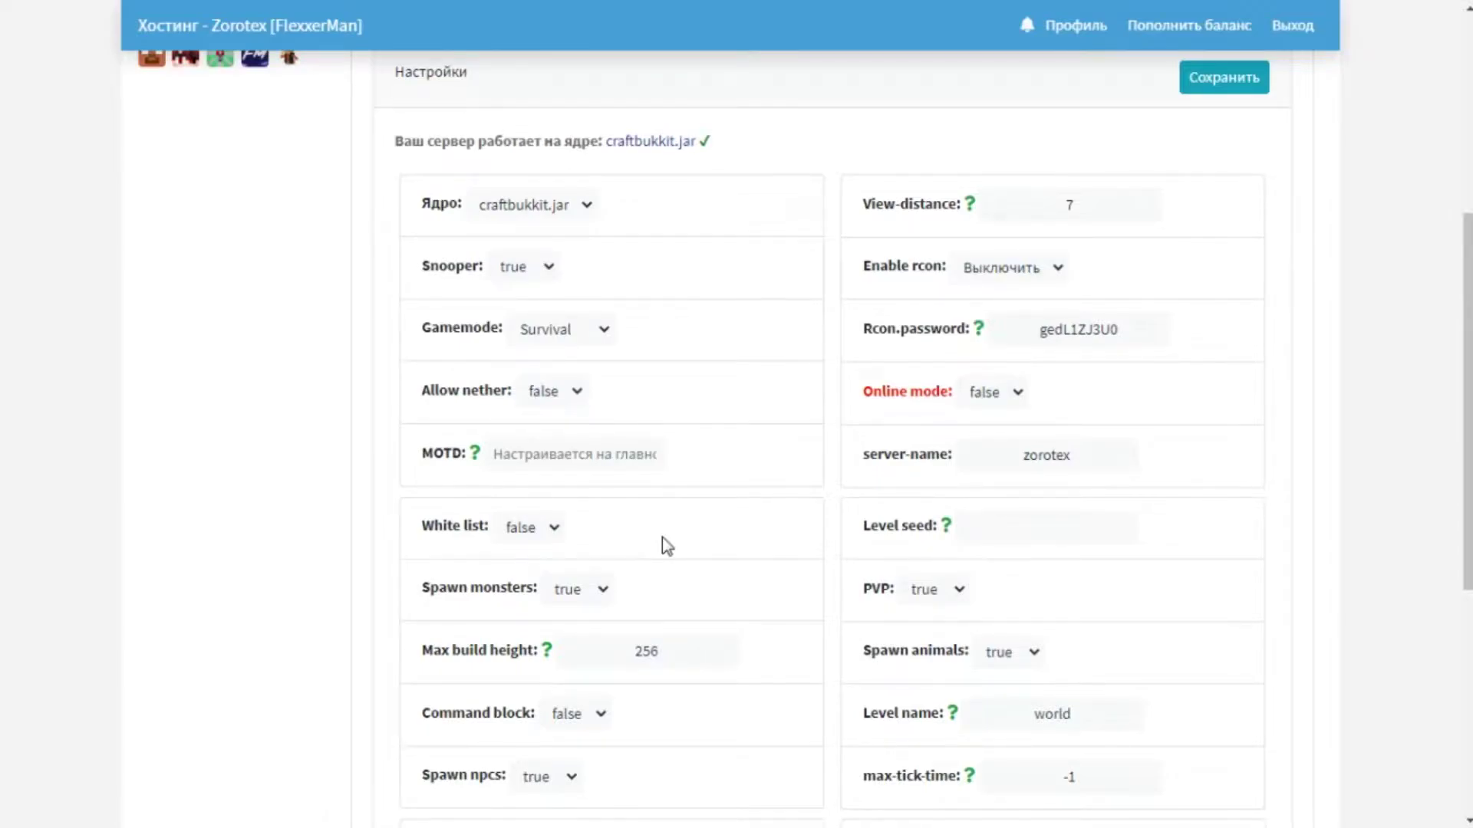
pyautogui.moveTo(529, 546)
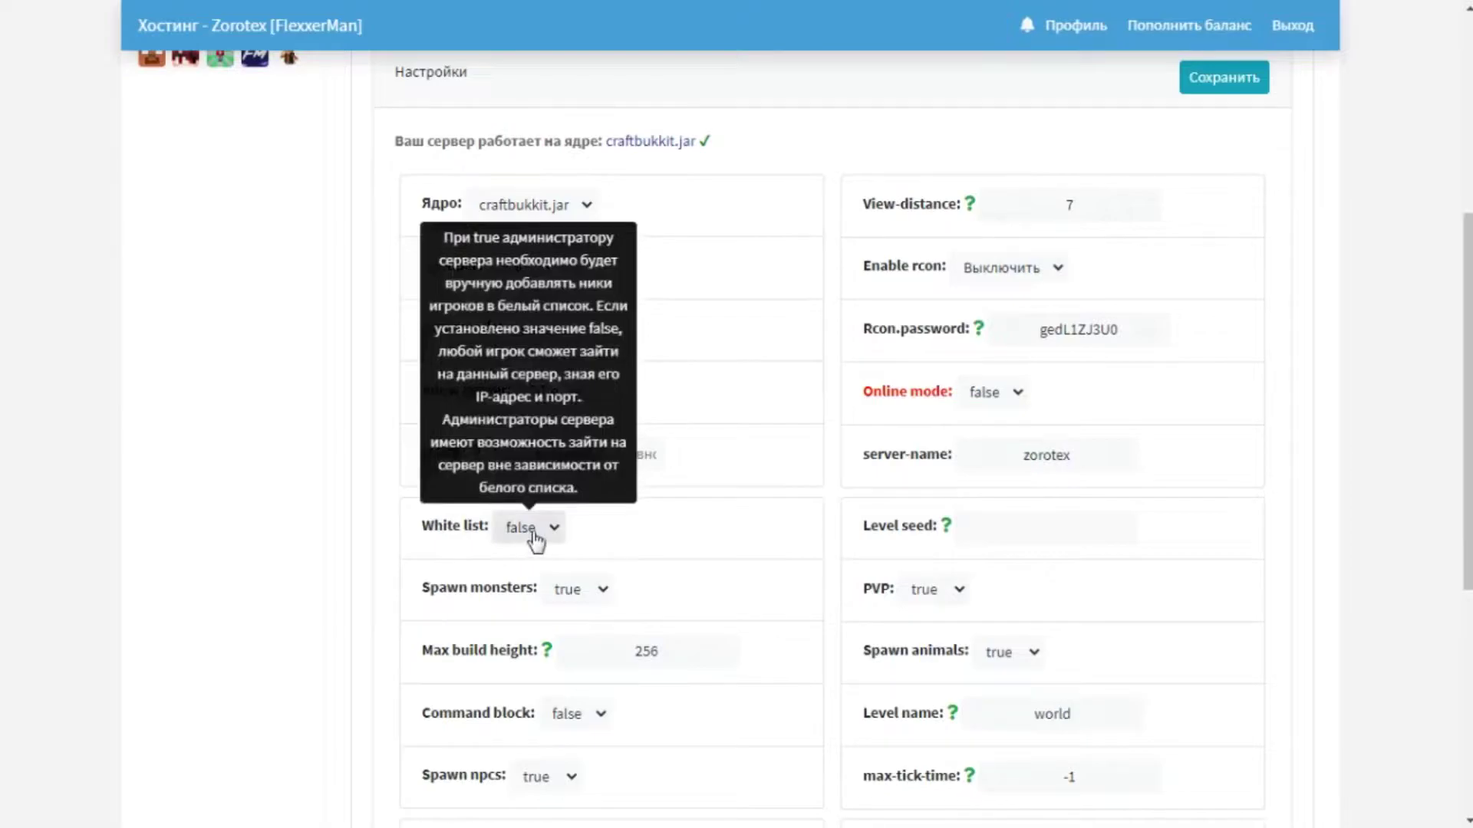
pyautogui.click(535, 541)
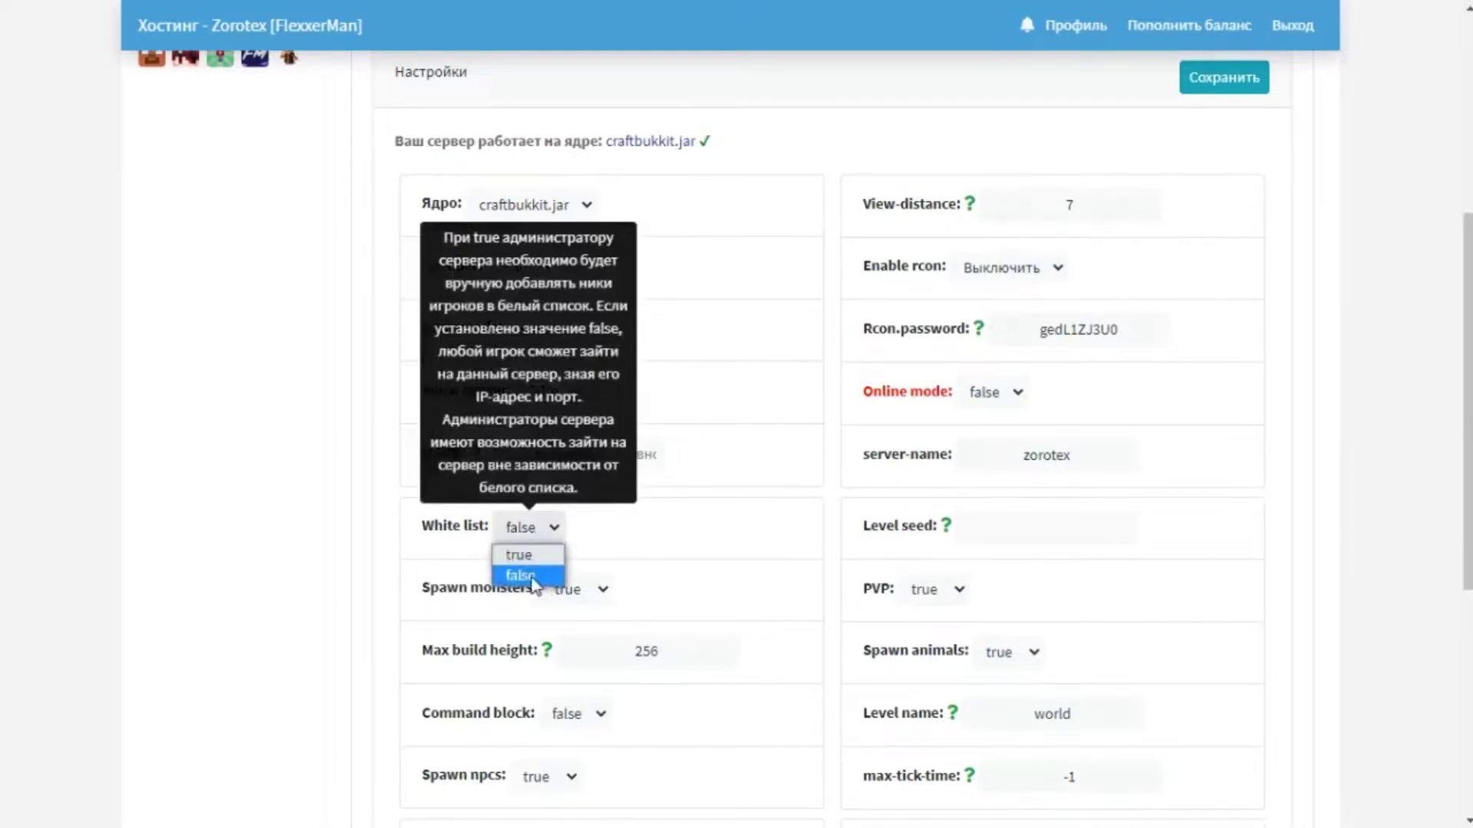
pyautogui.click(531, 576)
pyautogui.scroll(-3, 614, 551)
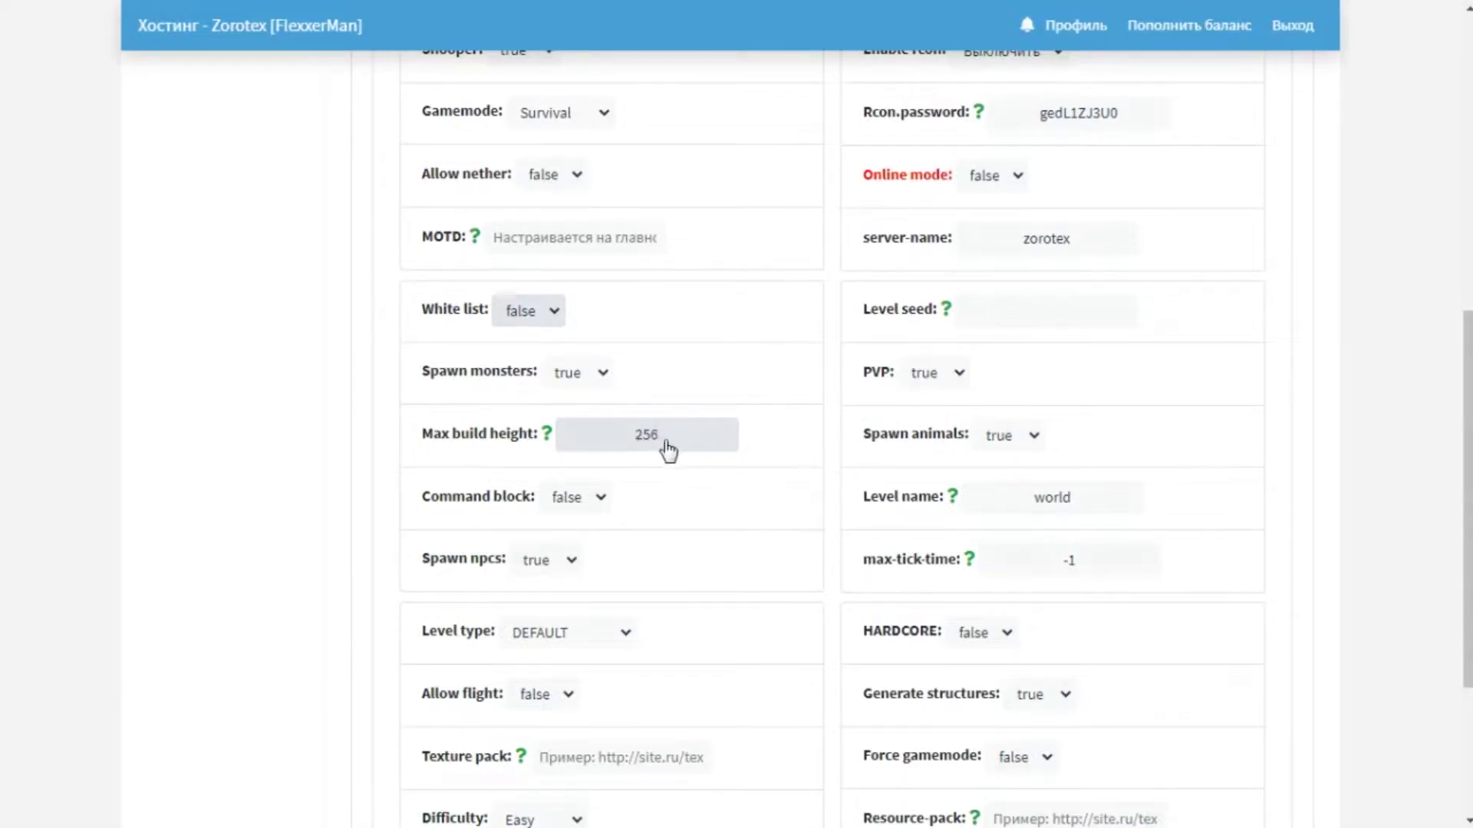
pyautogui.click(666, 445)
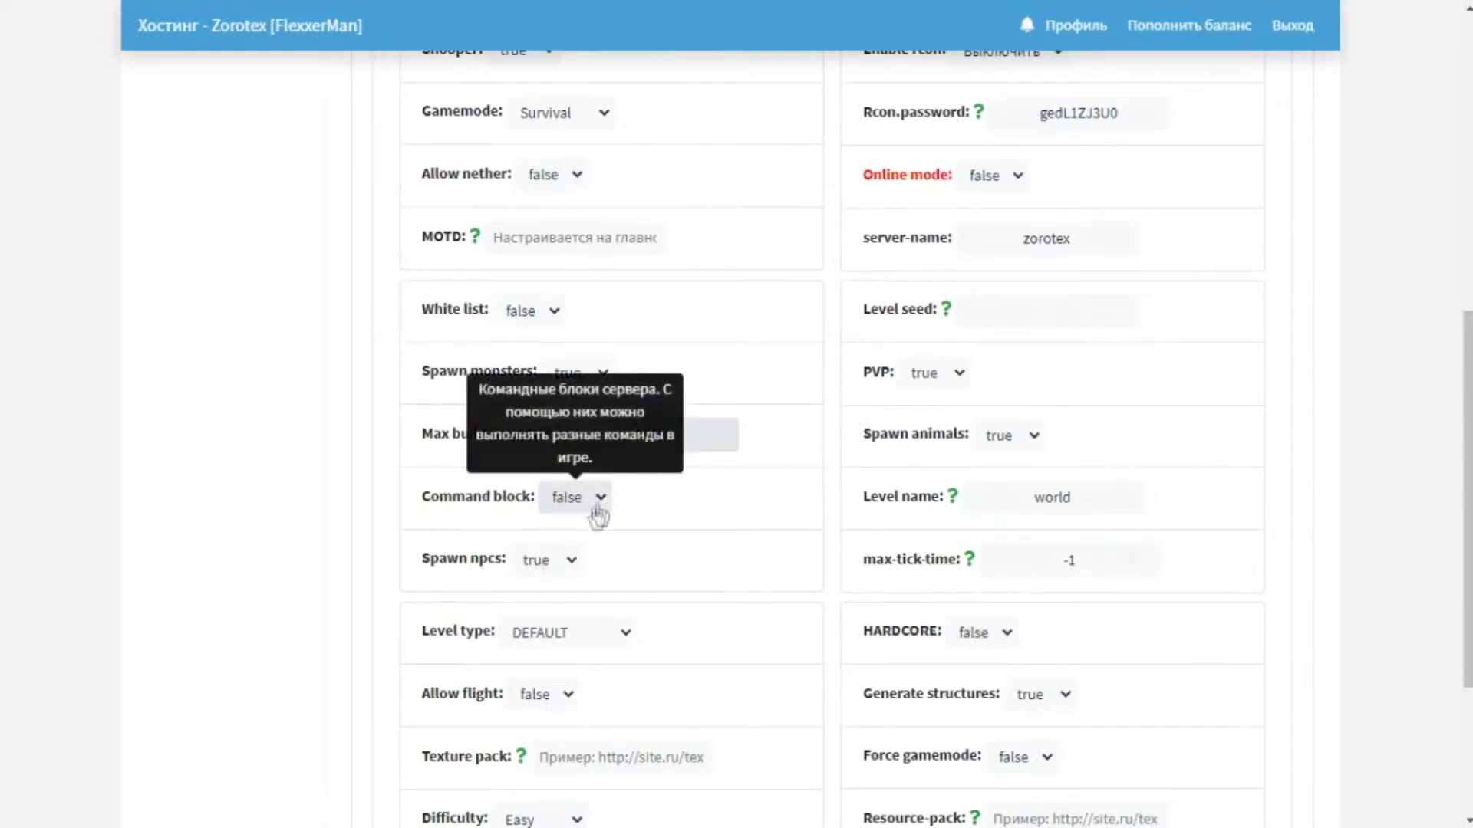
pyautogui.scroll(-2, 495, 569)
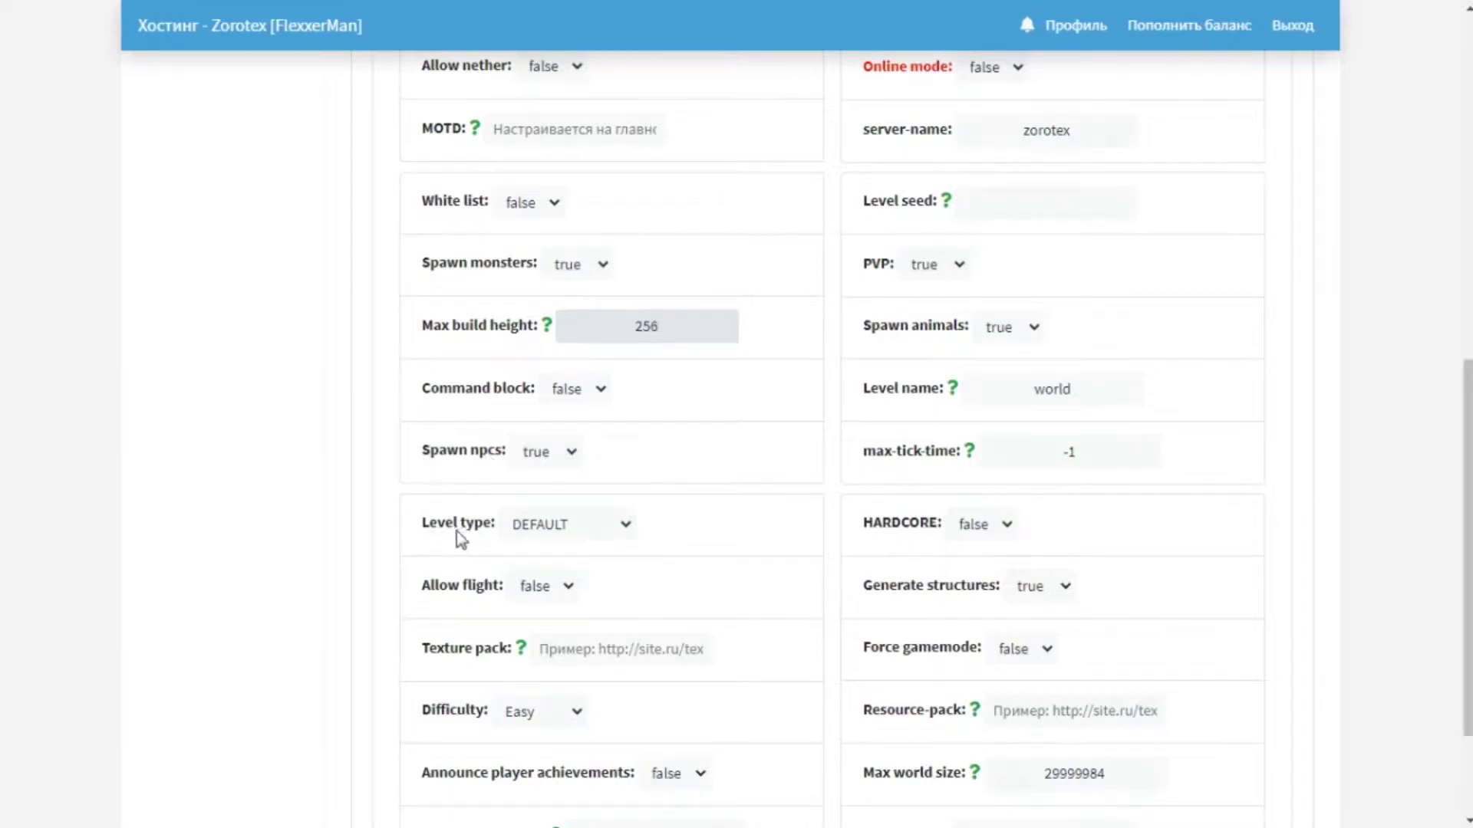
pyautogui.click(568, 529)
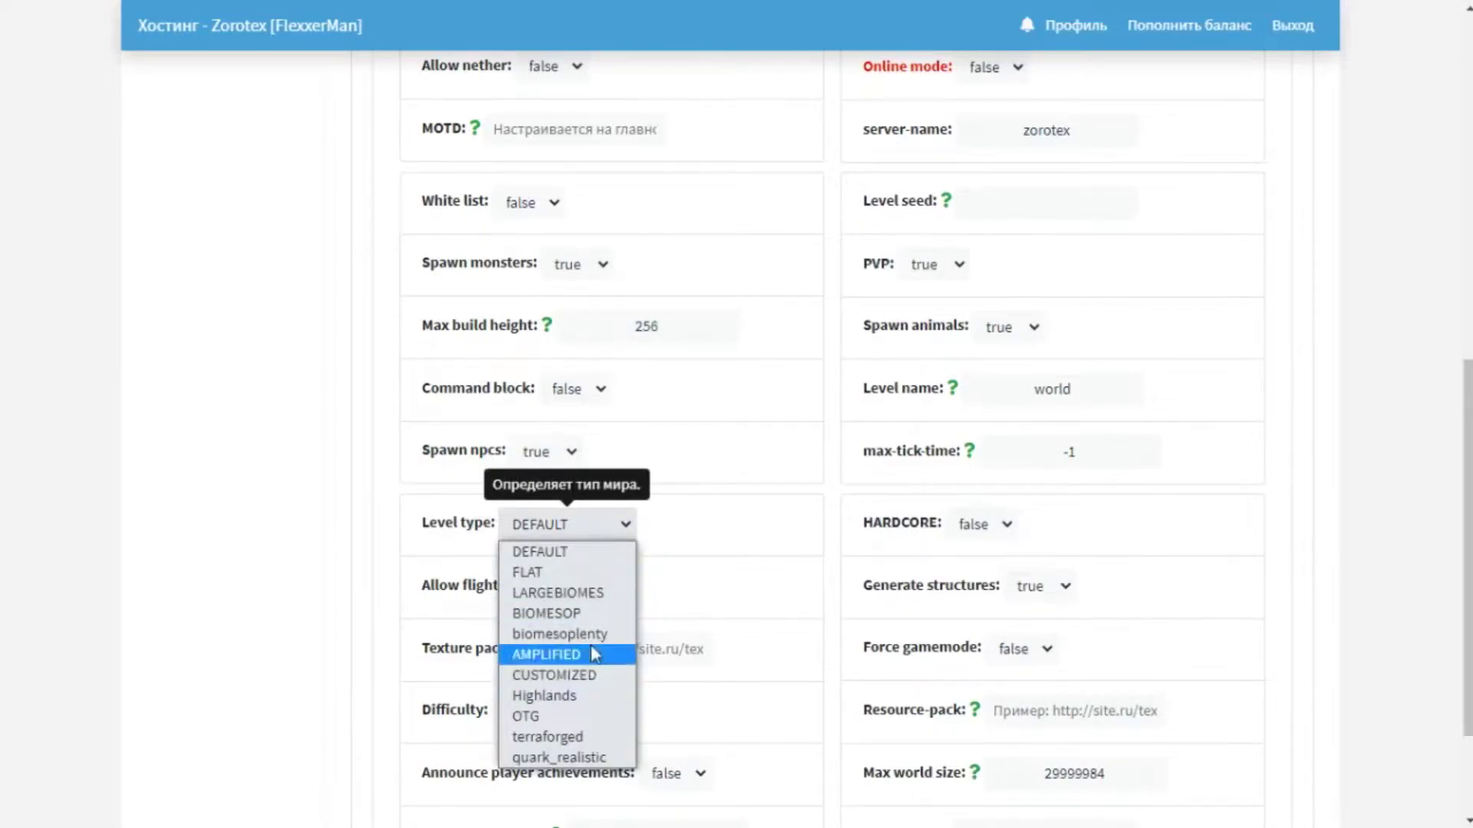
pyautogui.click(415, 562)
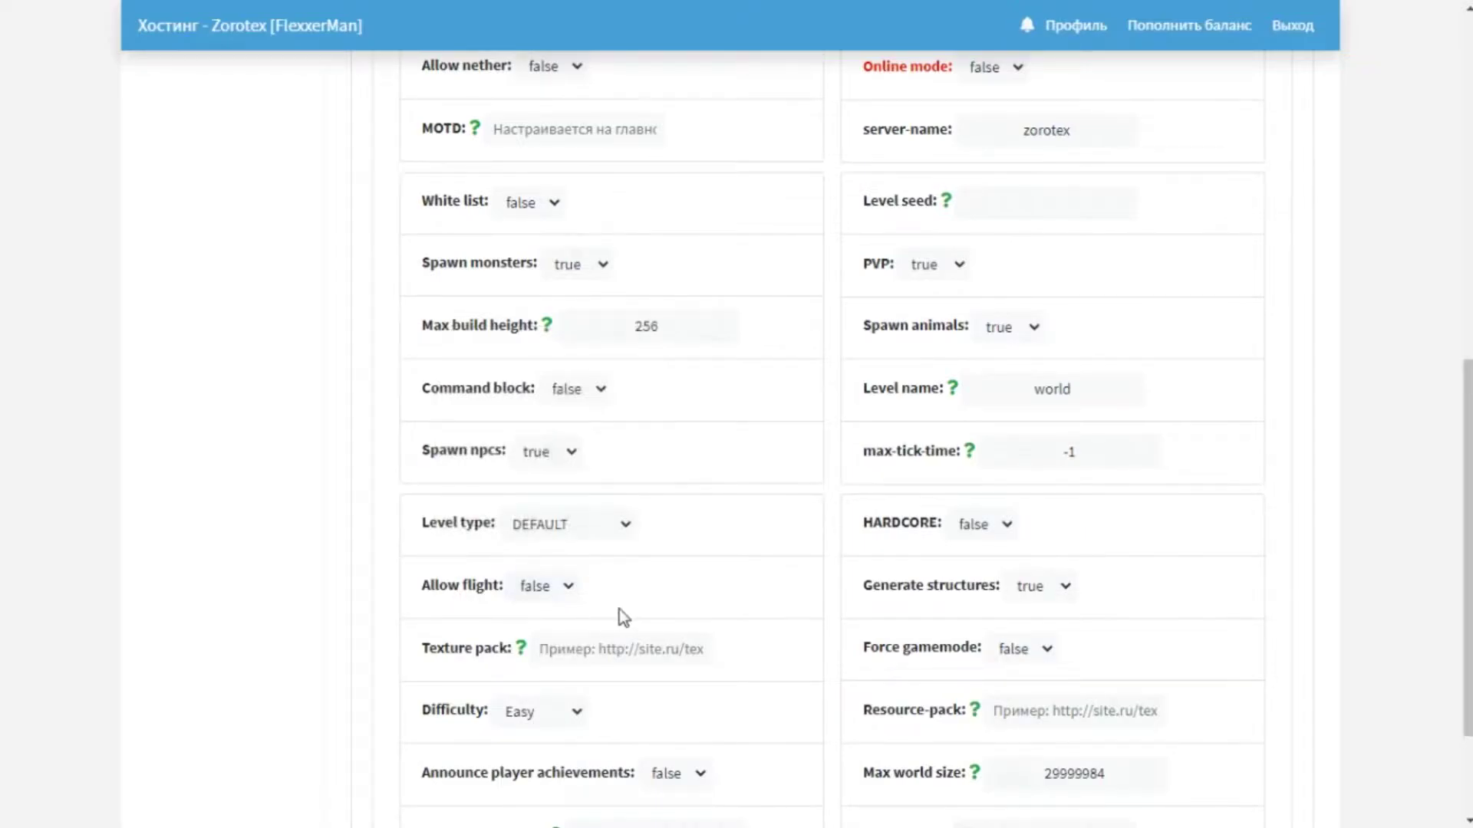
pyautogui.click(559, 585)
pyautogui.click(652, 601)
pyautogui.click(569, 586)
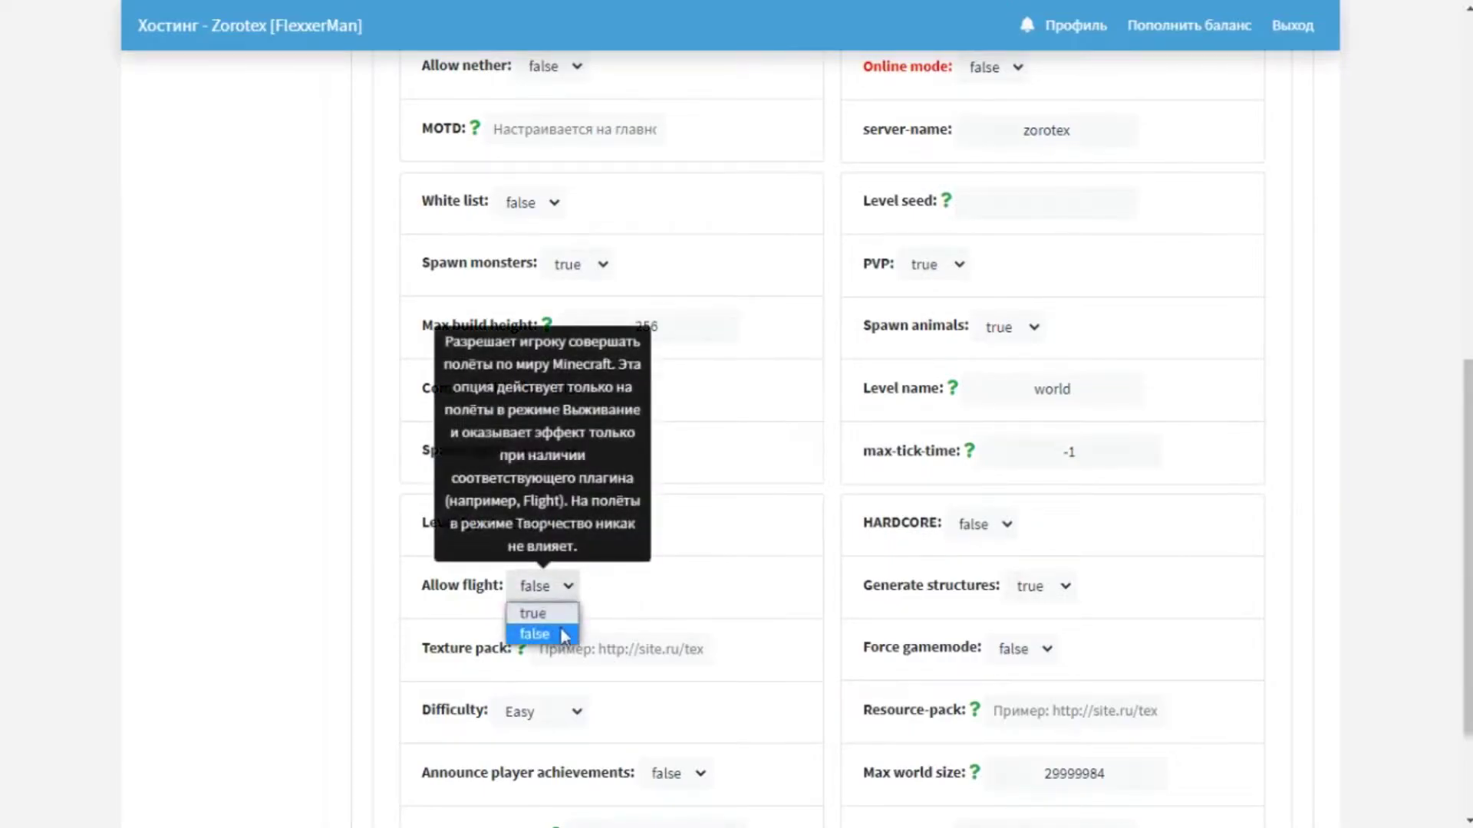
pyautogui.click(547, 633)
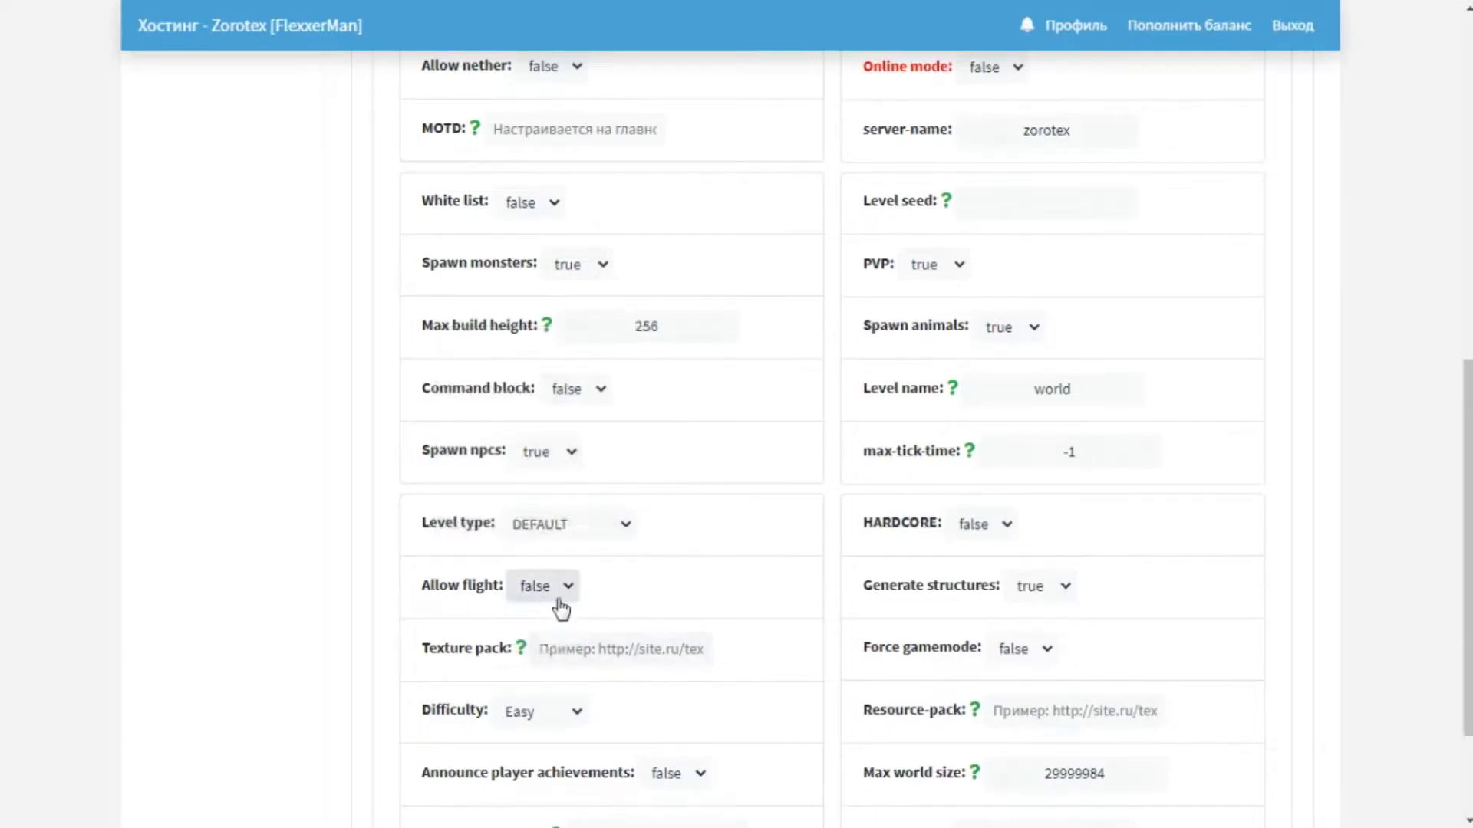
pyautogui.click(556, 598)
pyautogui.click(555, 627)
pyautogui.click(561, 588)
pyautogui.click(544, 614)
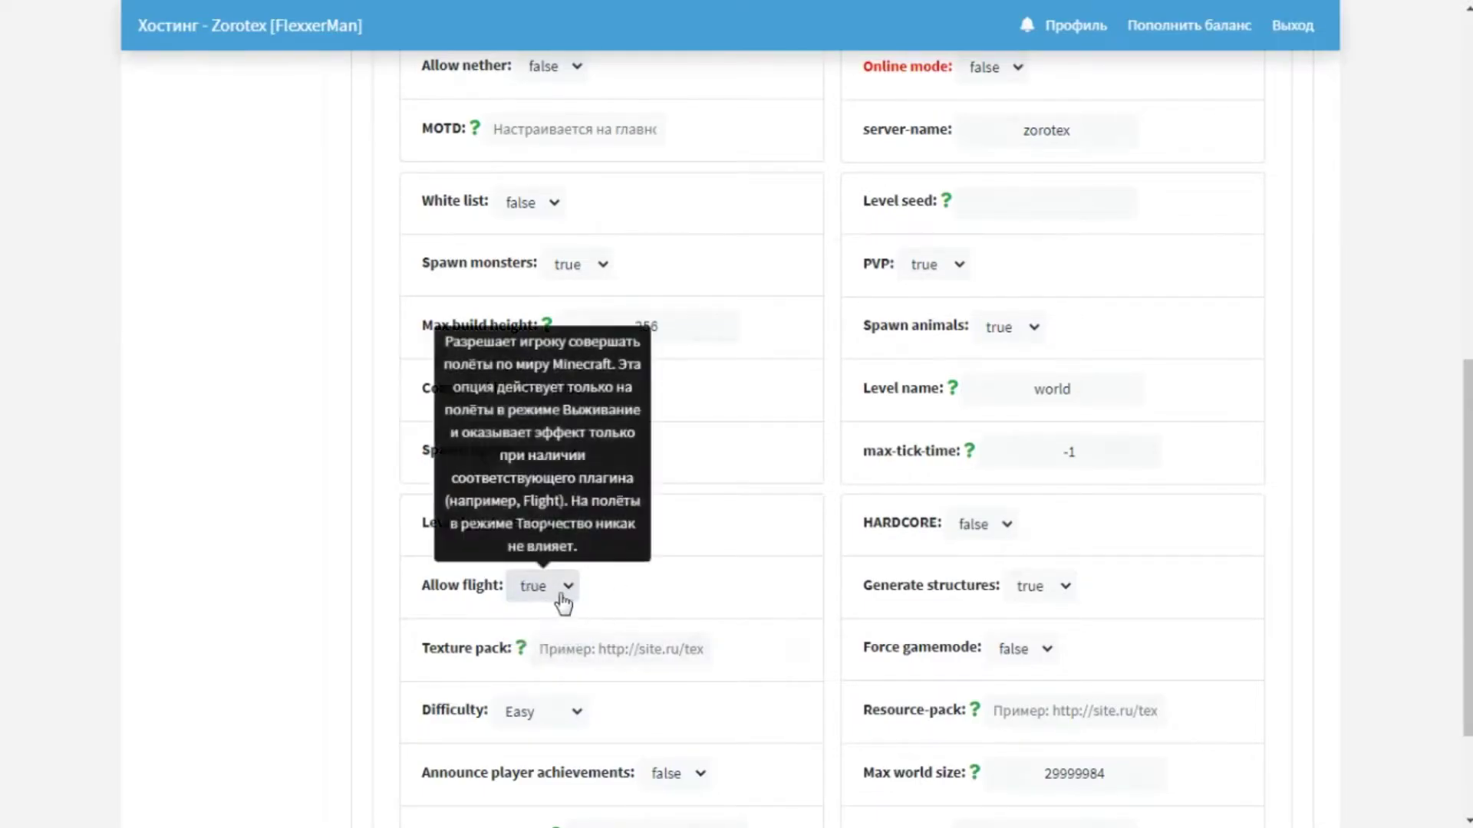
pyautogui.click(559, 595)
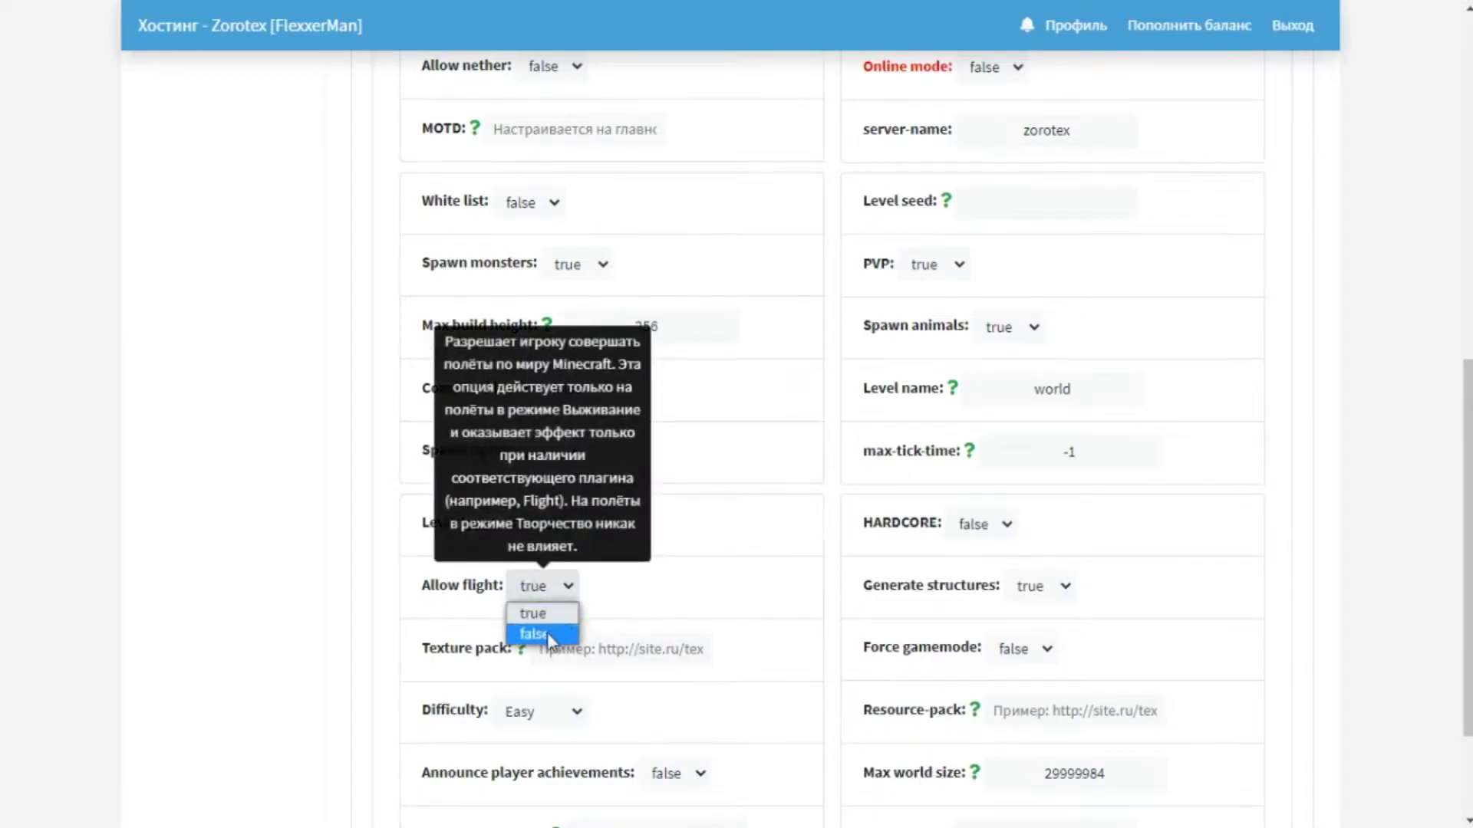
pyautogui.click(546, 633)
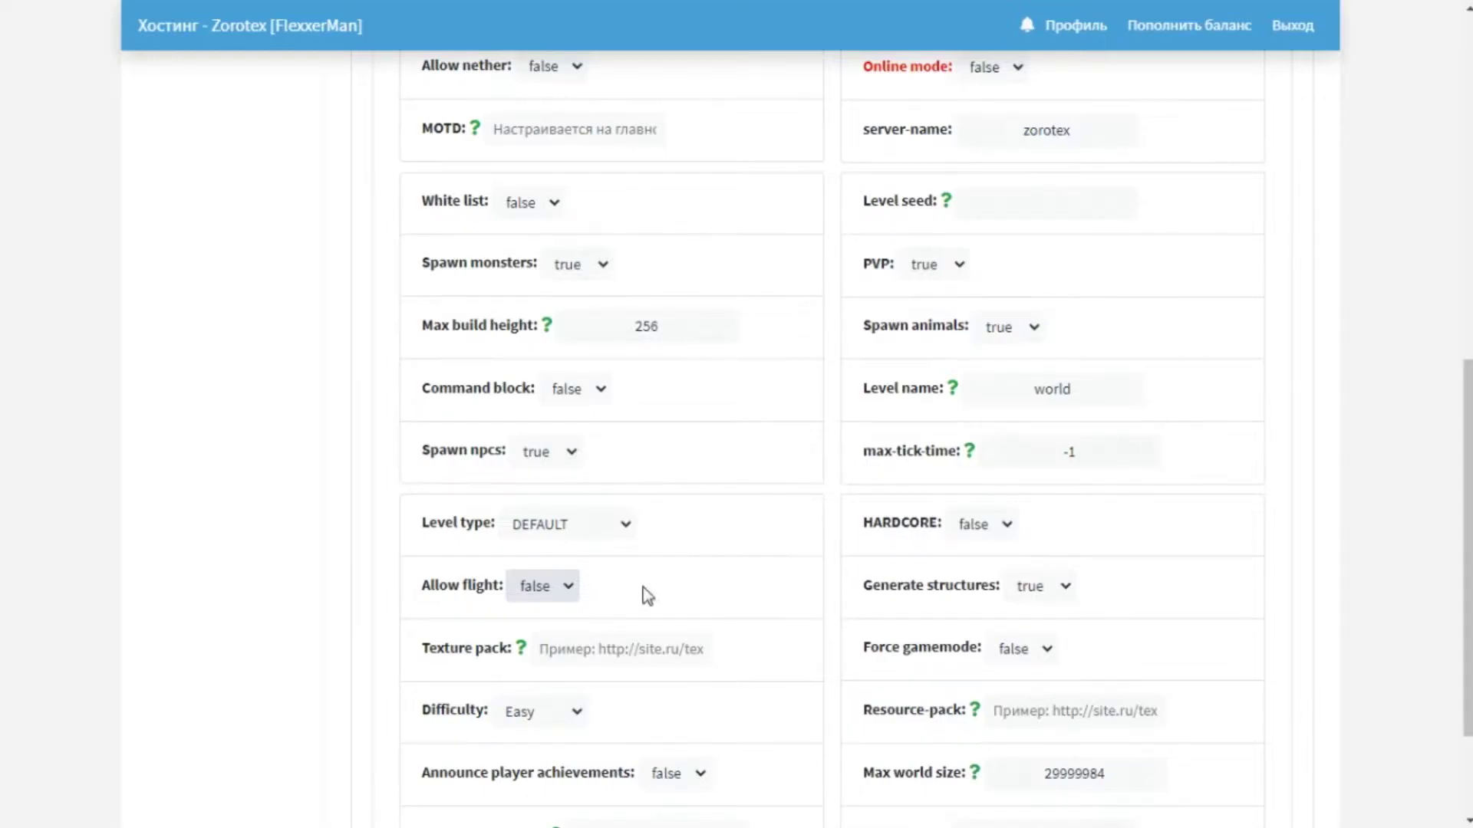
# Change the server's Difficulty setting to Normal further down the settings list.
pyautogui.scroll(-2, 645, 612)
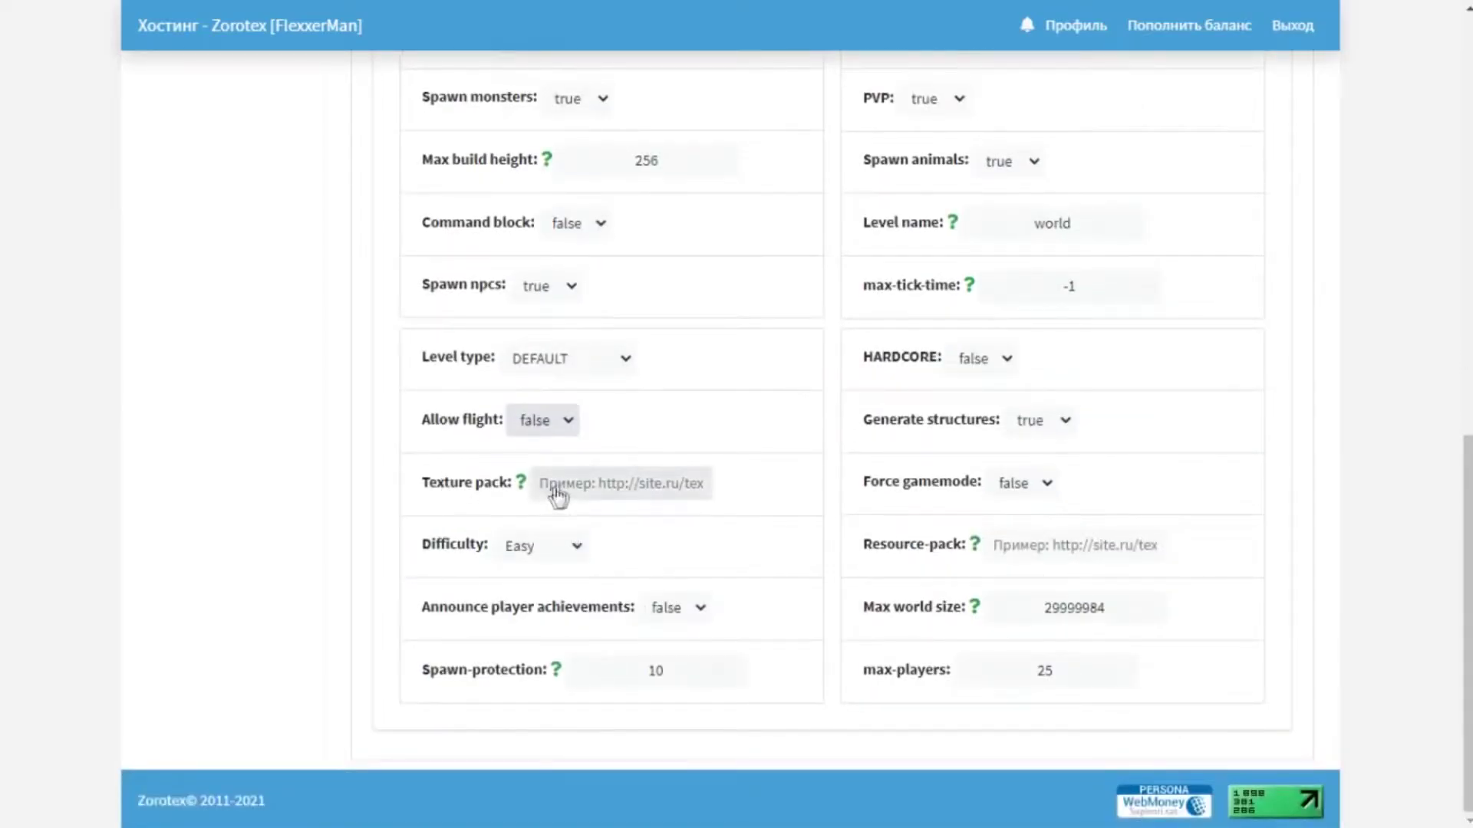
pyautogui.click(601, 495)
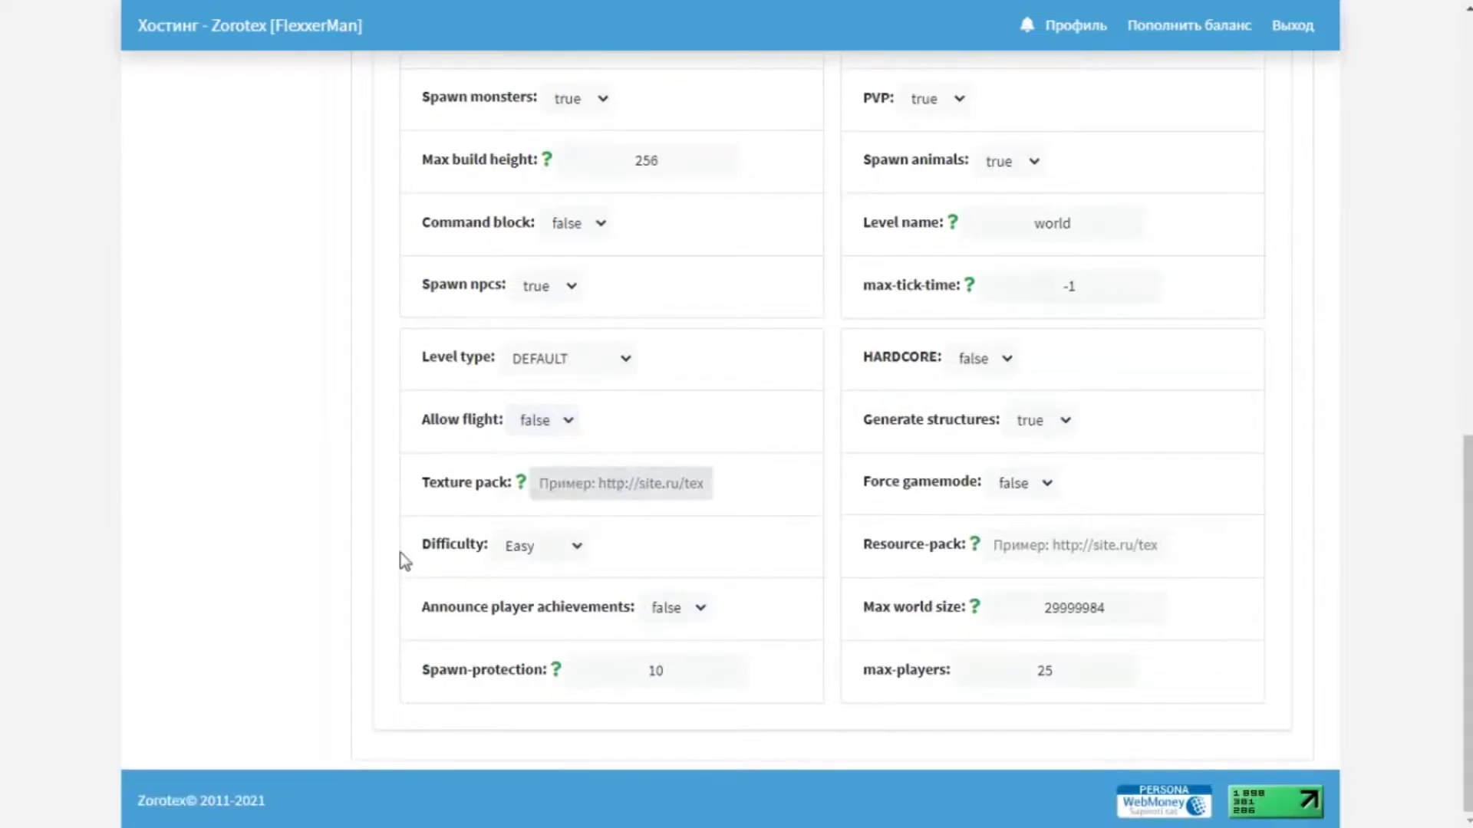
pyautogui.click(567, 558)
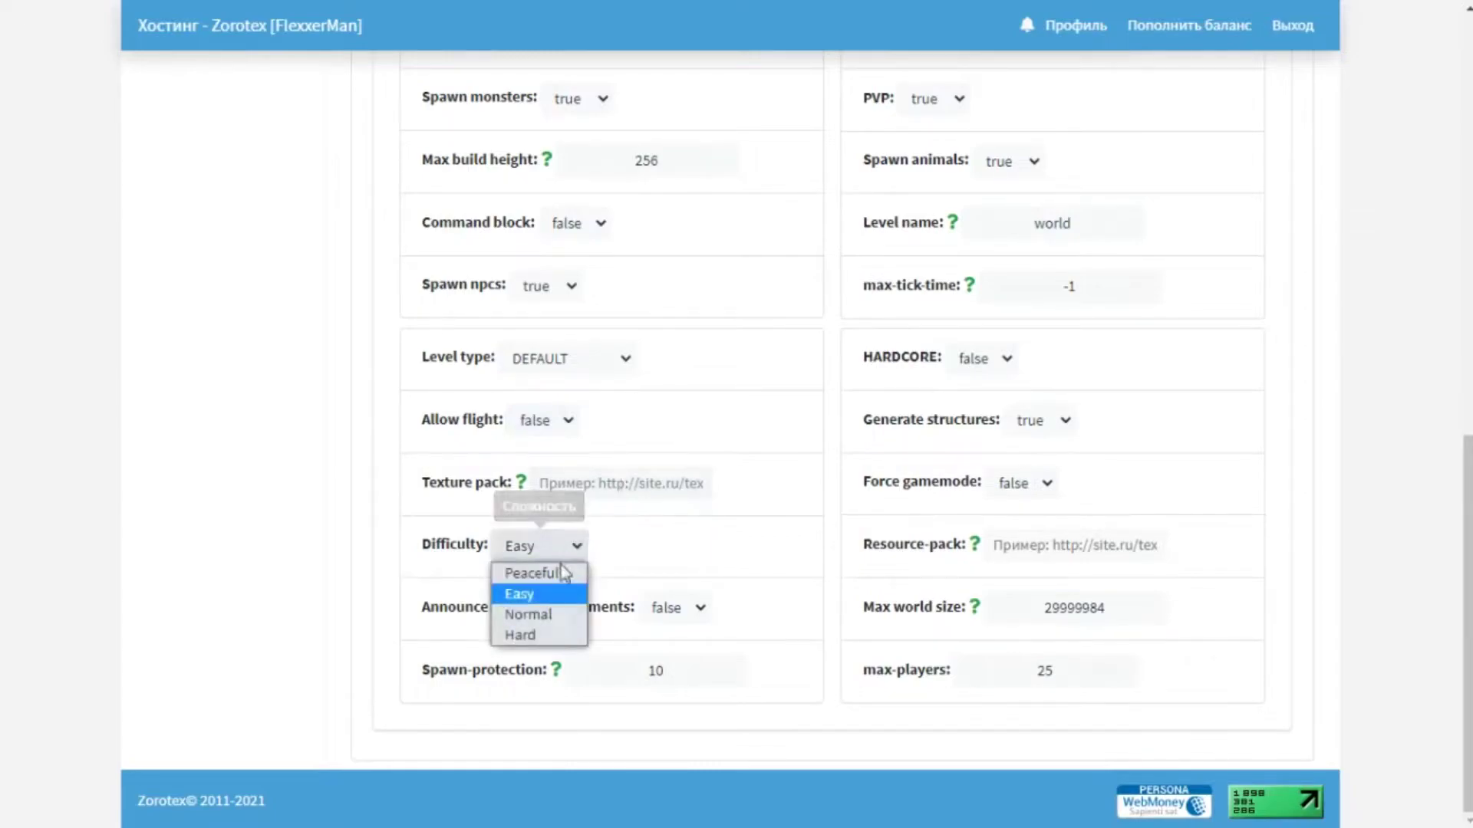
pyautogui.click(549, 618)
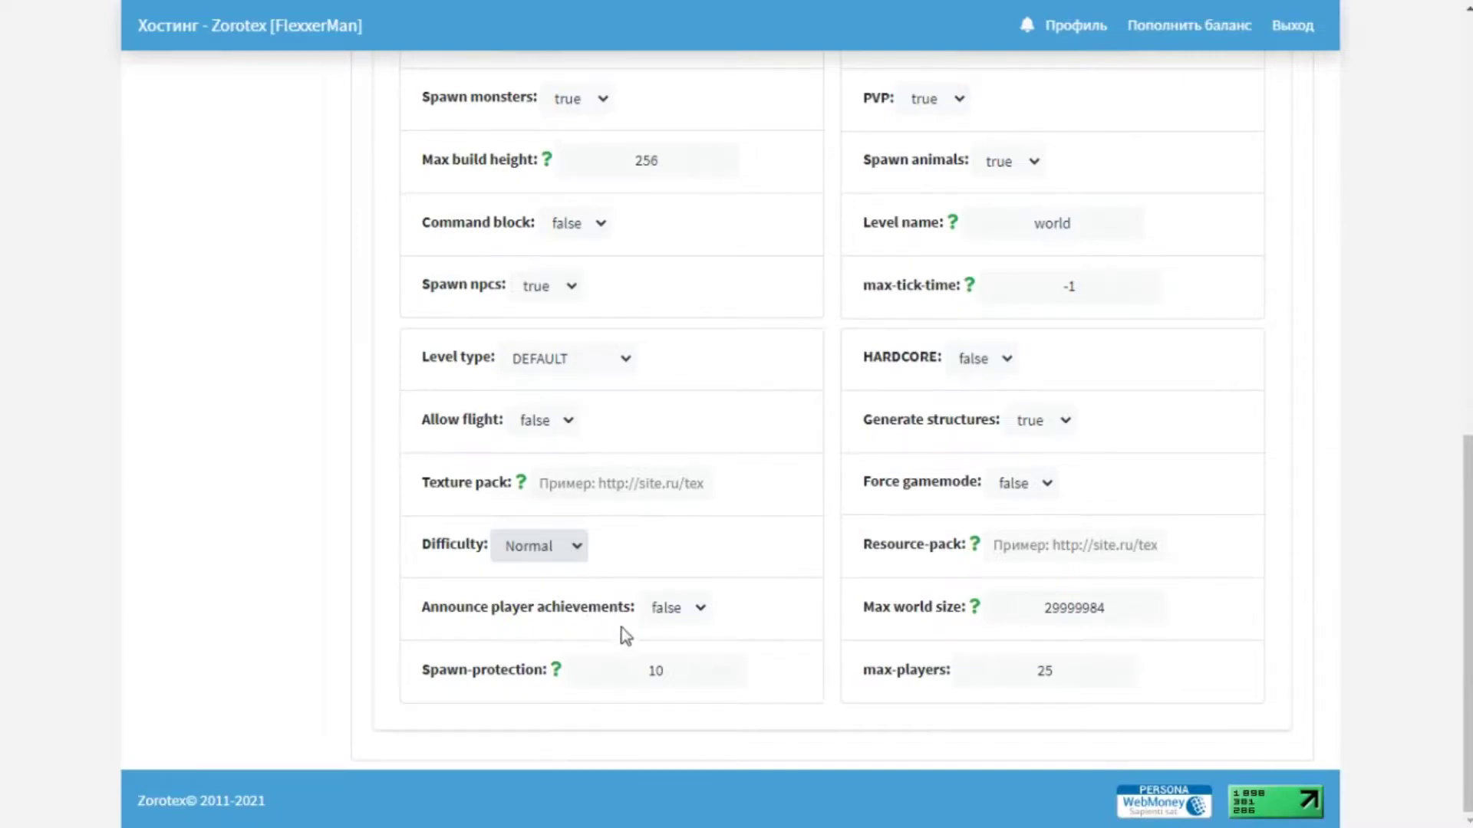
pyautogui.moveTo(668, 623)
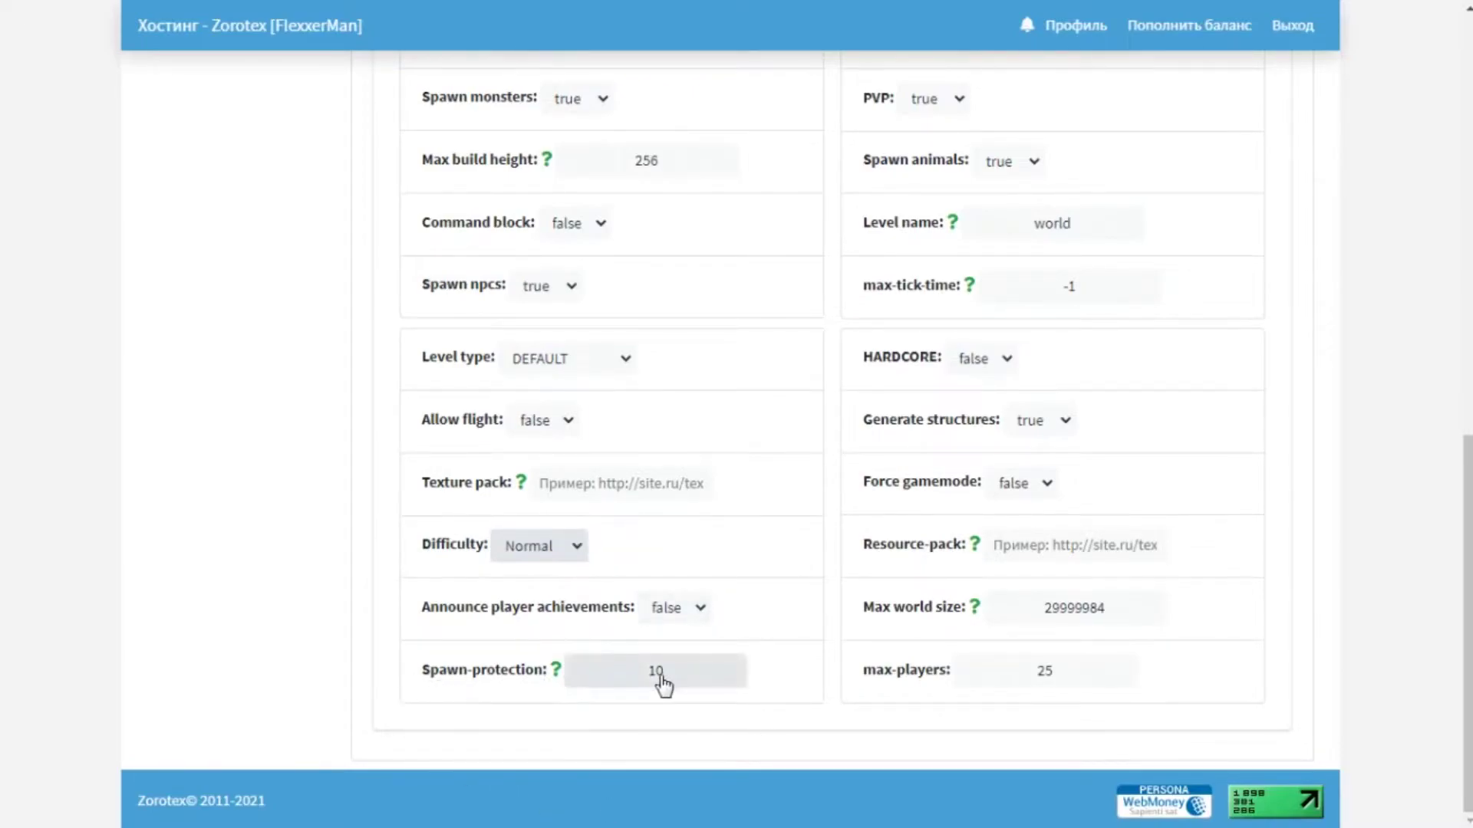
pyautogui.moveTo(559, 675)
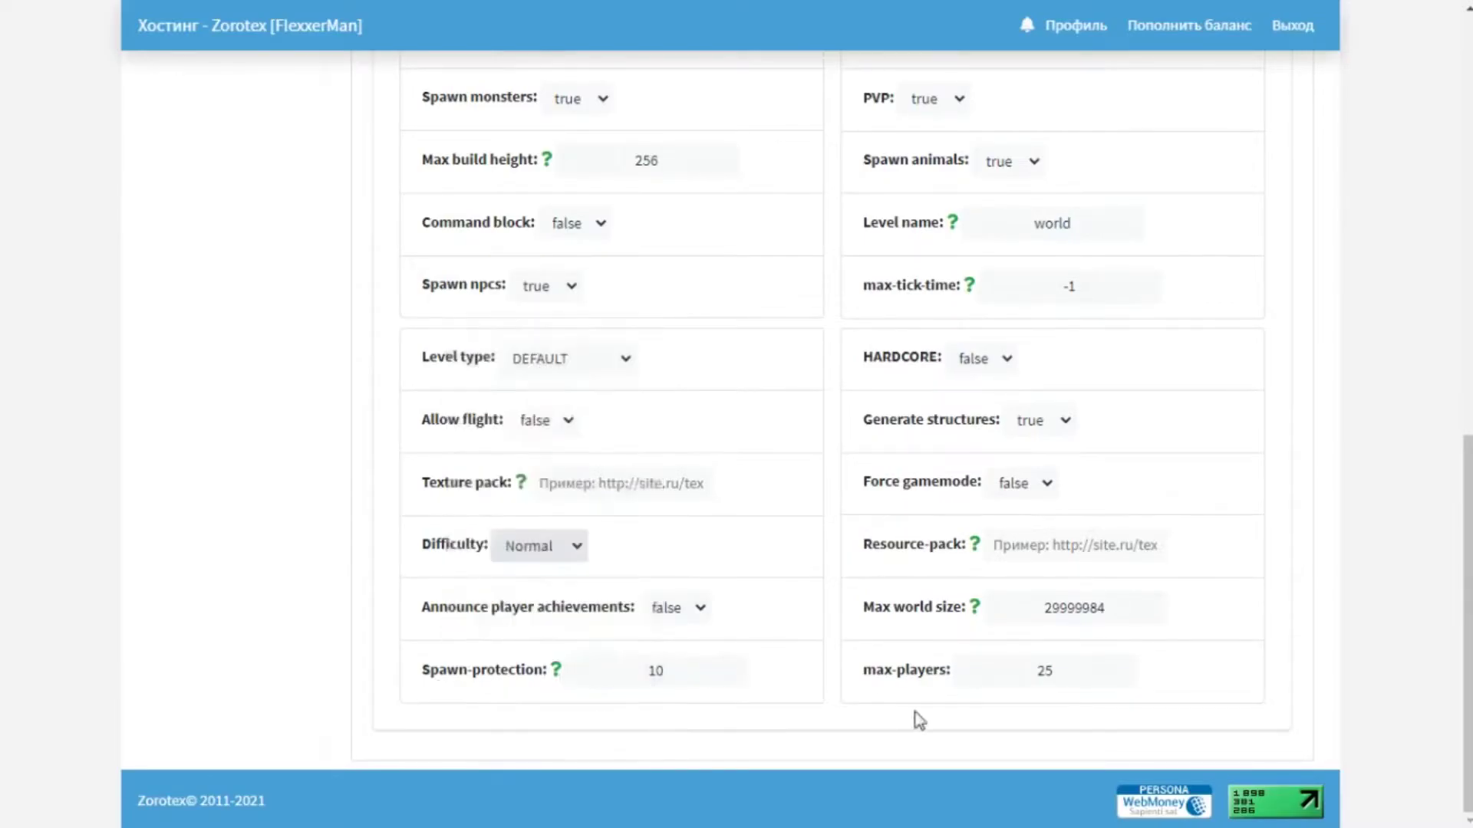
pyautogui.scroll(10, 691, 287)
pyautogui.scroll(-3, 873, 423)
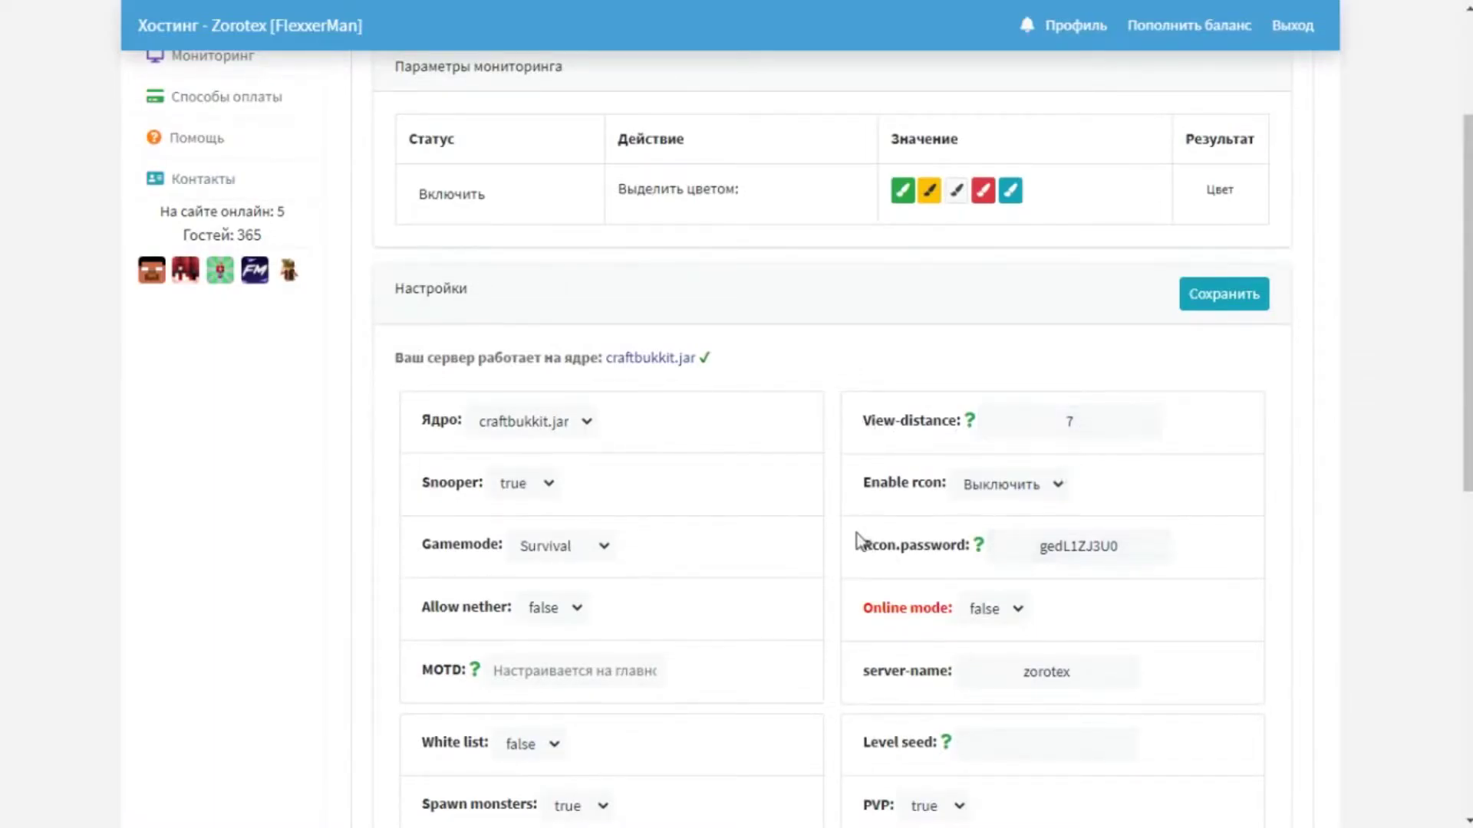
pyautogui.scroll(-4, 879, 556)
pyautogui.scroll(-1, 878, 556)
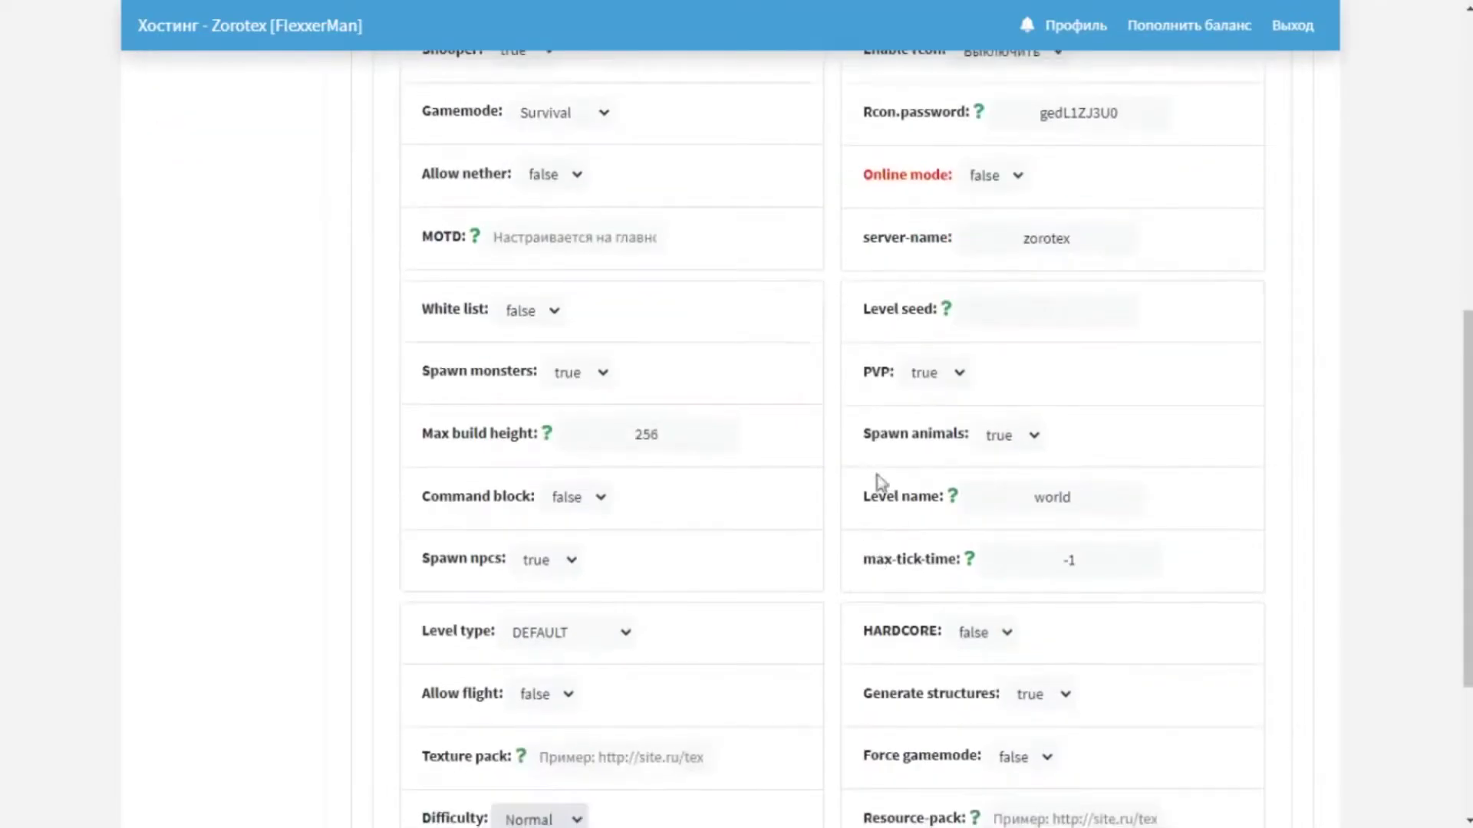
pyautogui.moveTo(1001, 184)
pyautogui.click(1017, 181)
pyautogui.click(997, 224)
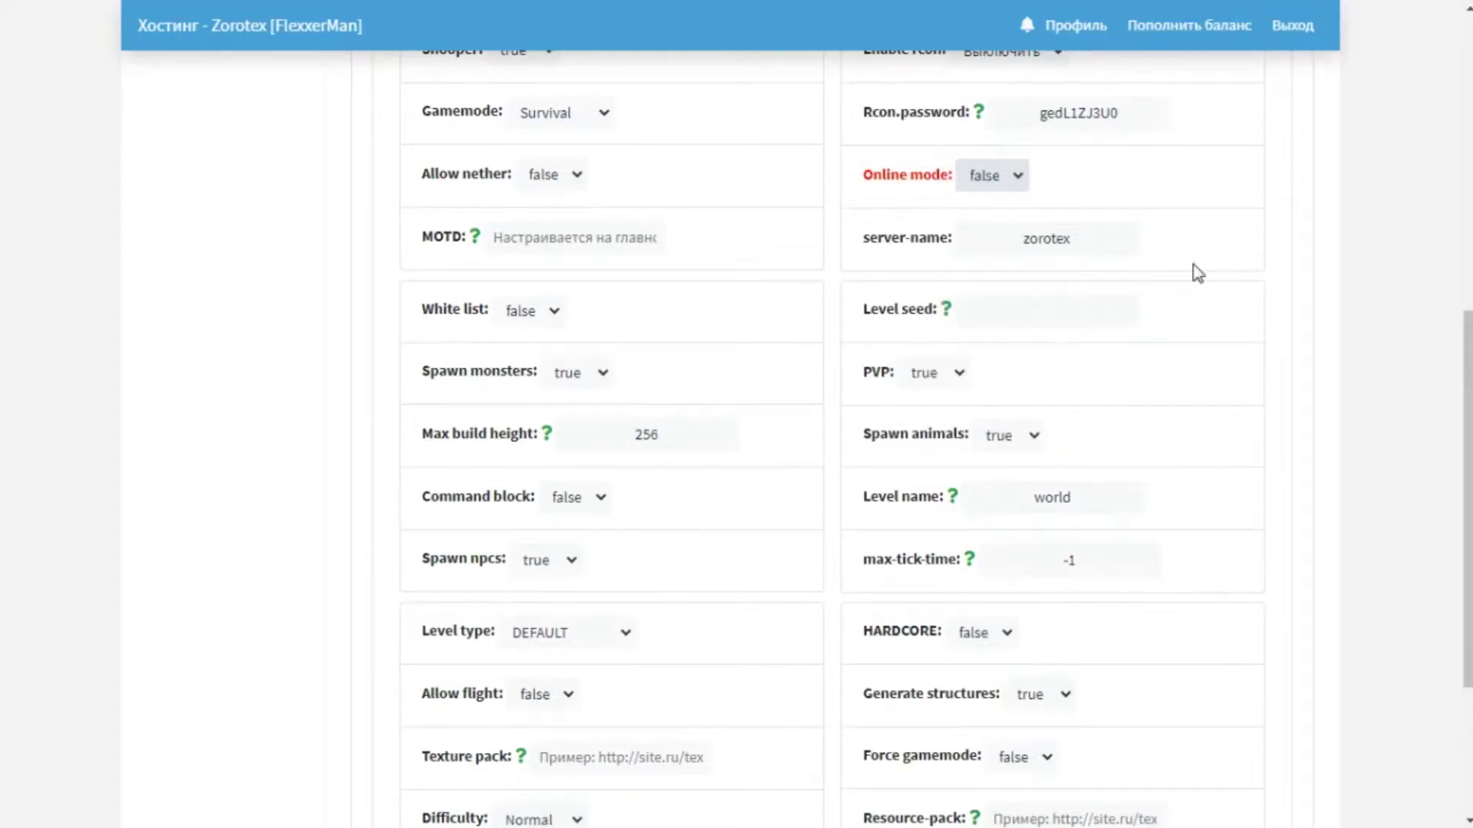
pyautogui.click(997, 176)
pyautogui.click(990, 203)
pyautogui.click(984, 176)
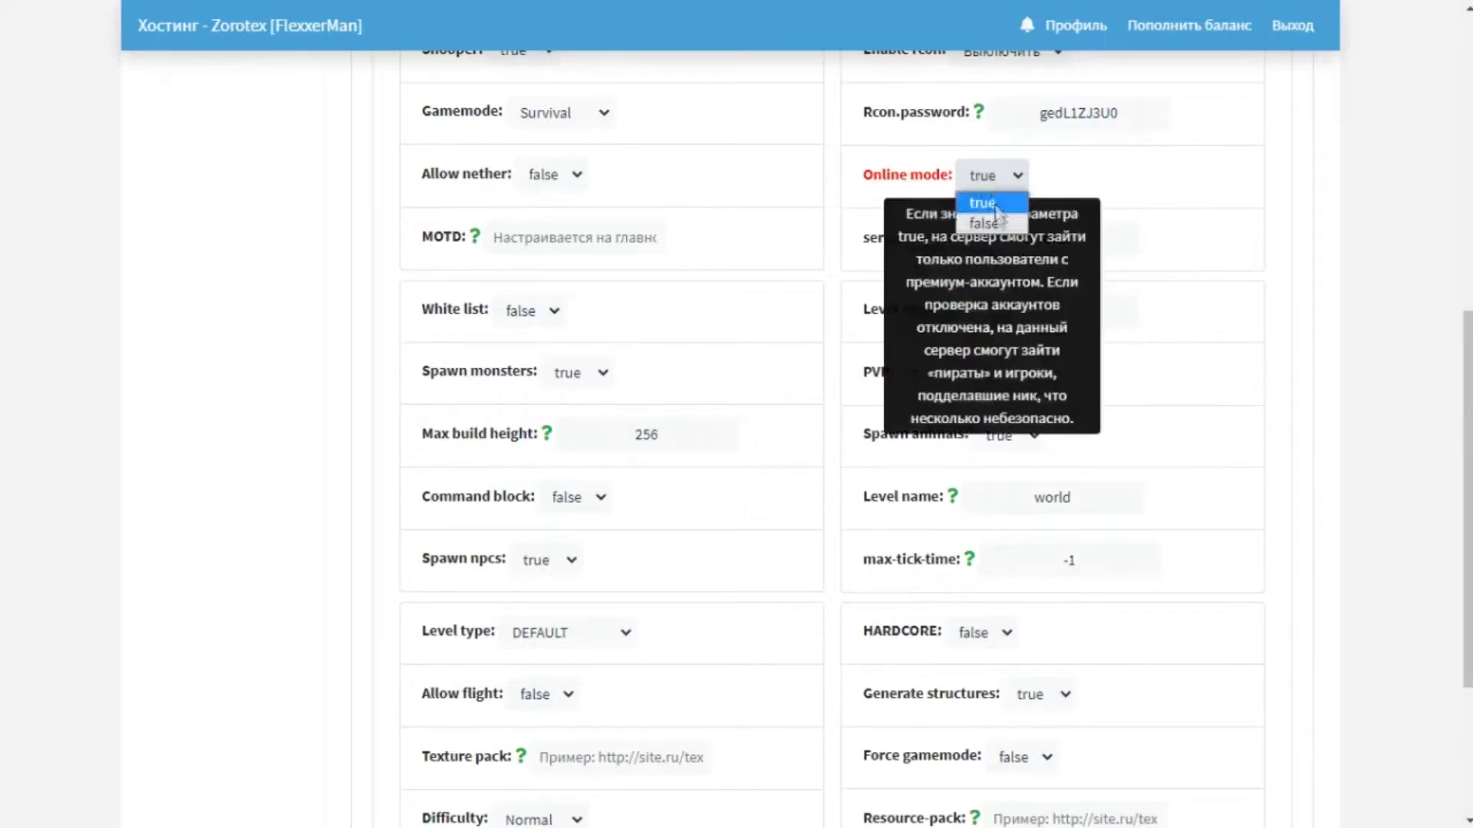
pyautogui.click(996, 222)
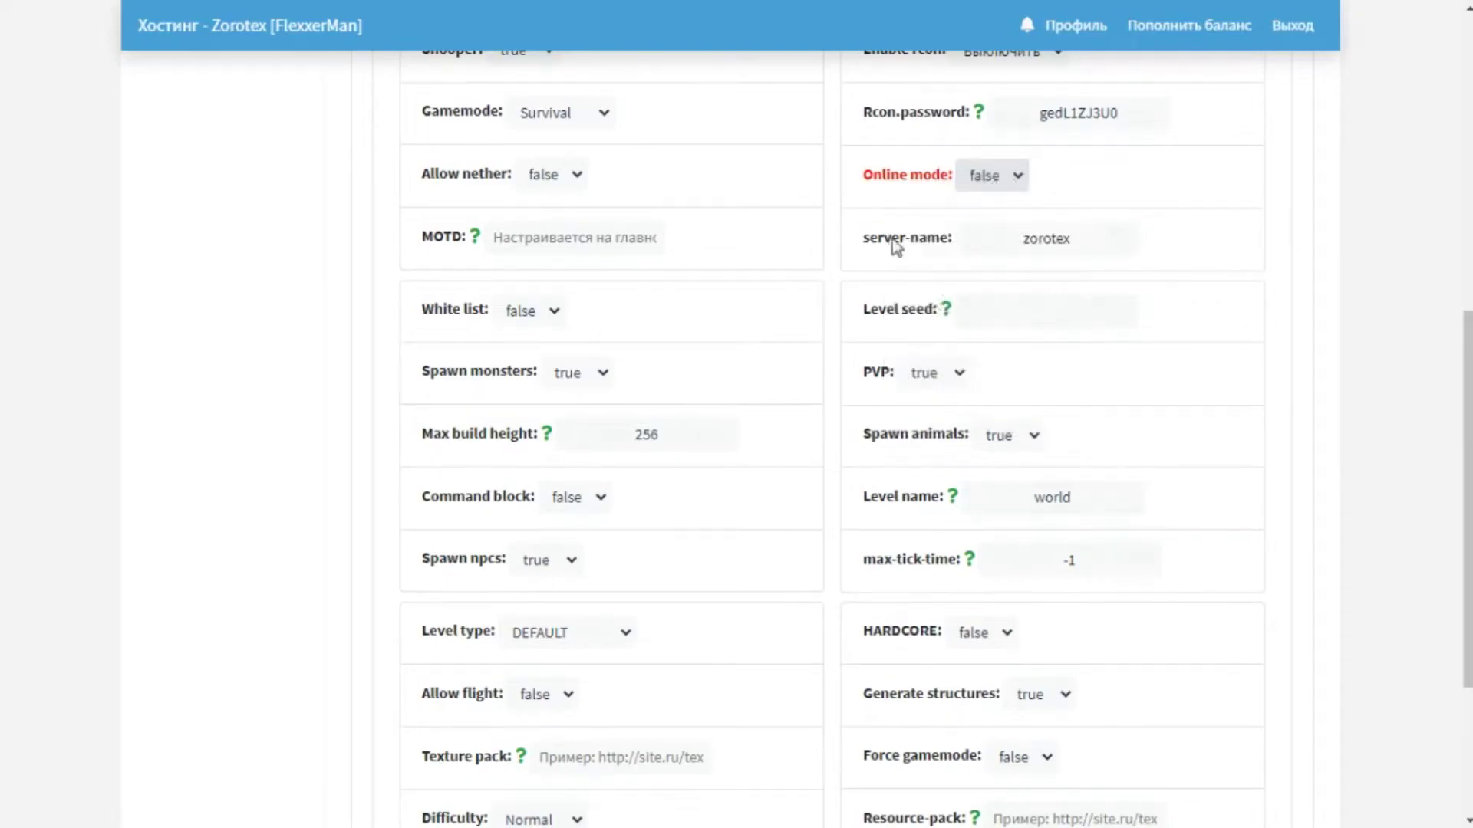
# Replace the old server name with mc.flexxer.ru and enter 464234 as the level seed.
pyautogui.click(1080, 256)
pyautogui.press('BackSpace')
pyautogui.press('BackSpace')
pyautogui.press('BackSpace')
pyautogui.press('BackSpace')
pyautogui.press('BackSpace')
pyautogui.press('BackSpace')
pyautogui.press('BackSpace')
pyautogui.write('as')
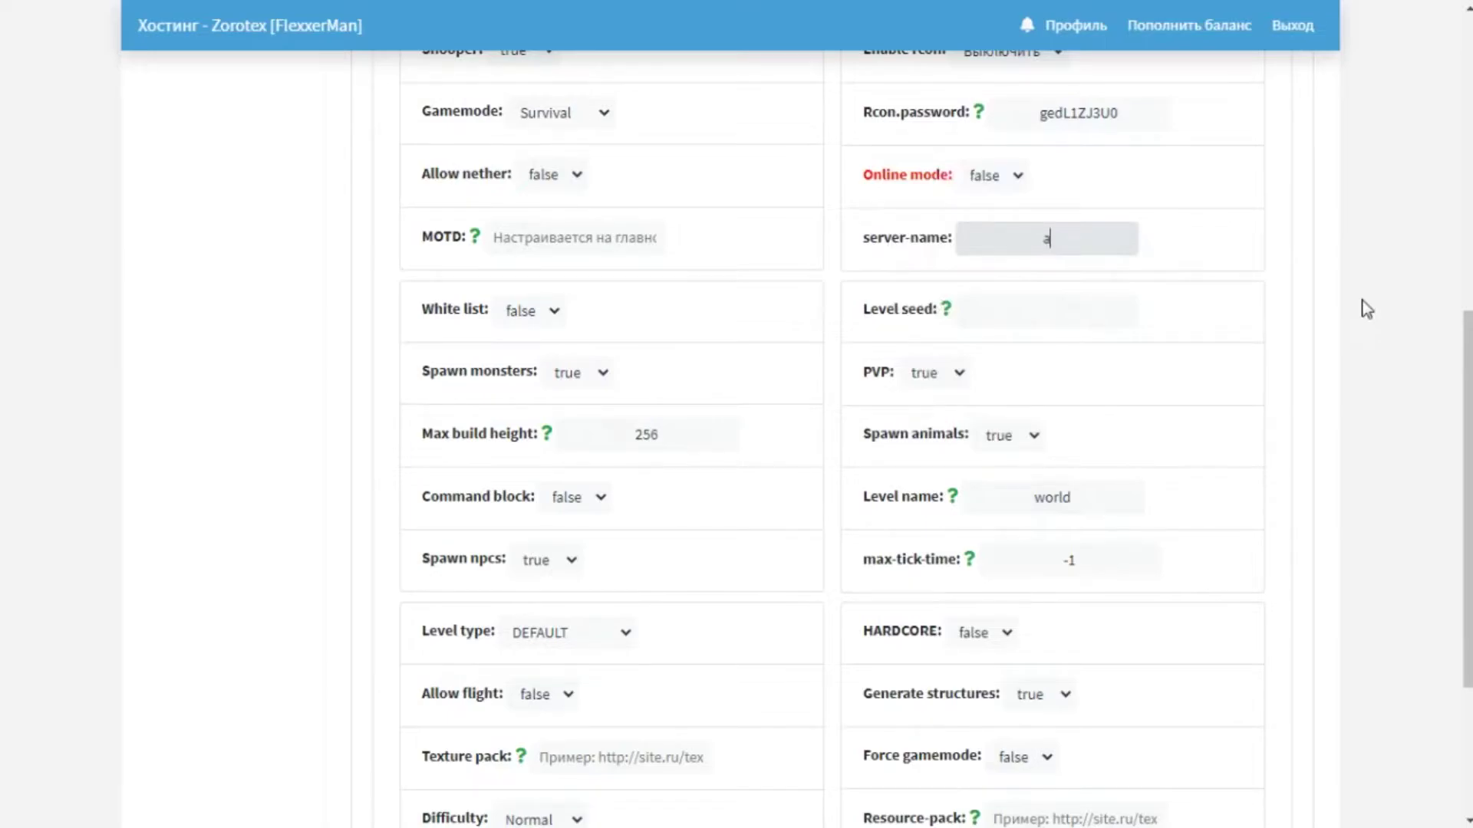
pyautogui.press('BackSpace')
pyautogui.press('BackSpace')
pyautogui.write('flexxer.ru')
pyautogui.press('Home')
pyautogui.write('mc.')
pyautogui.click(1048, 327)
pyautogui.write('464234')
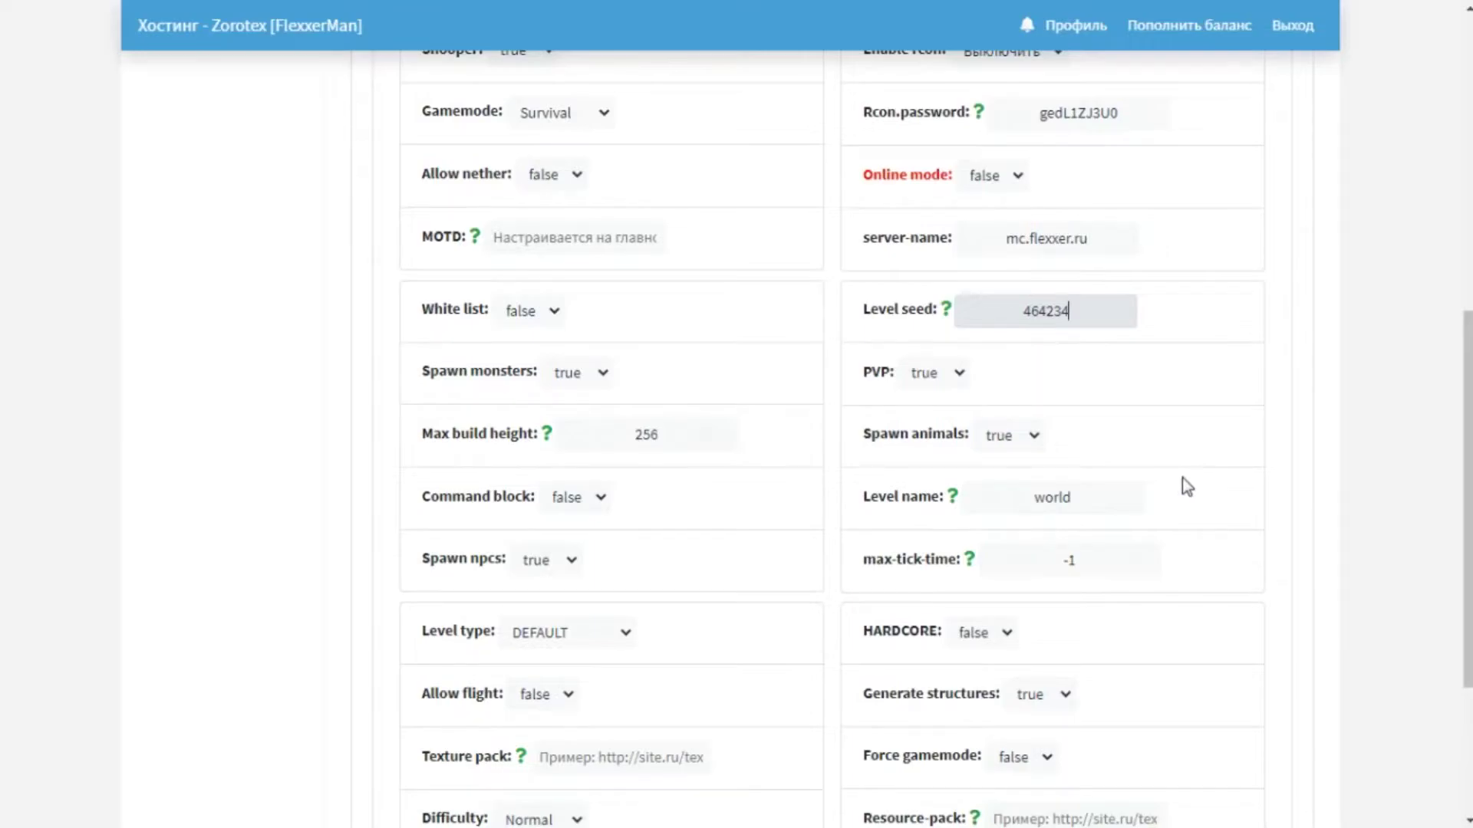
pyautogui.moveTo(1016, 443)
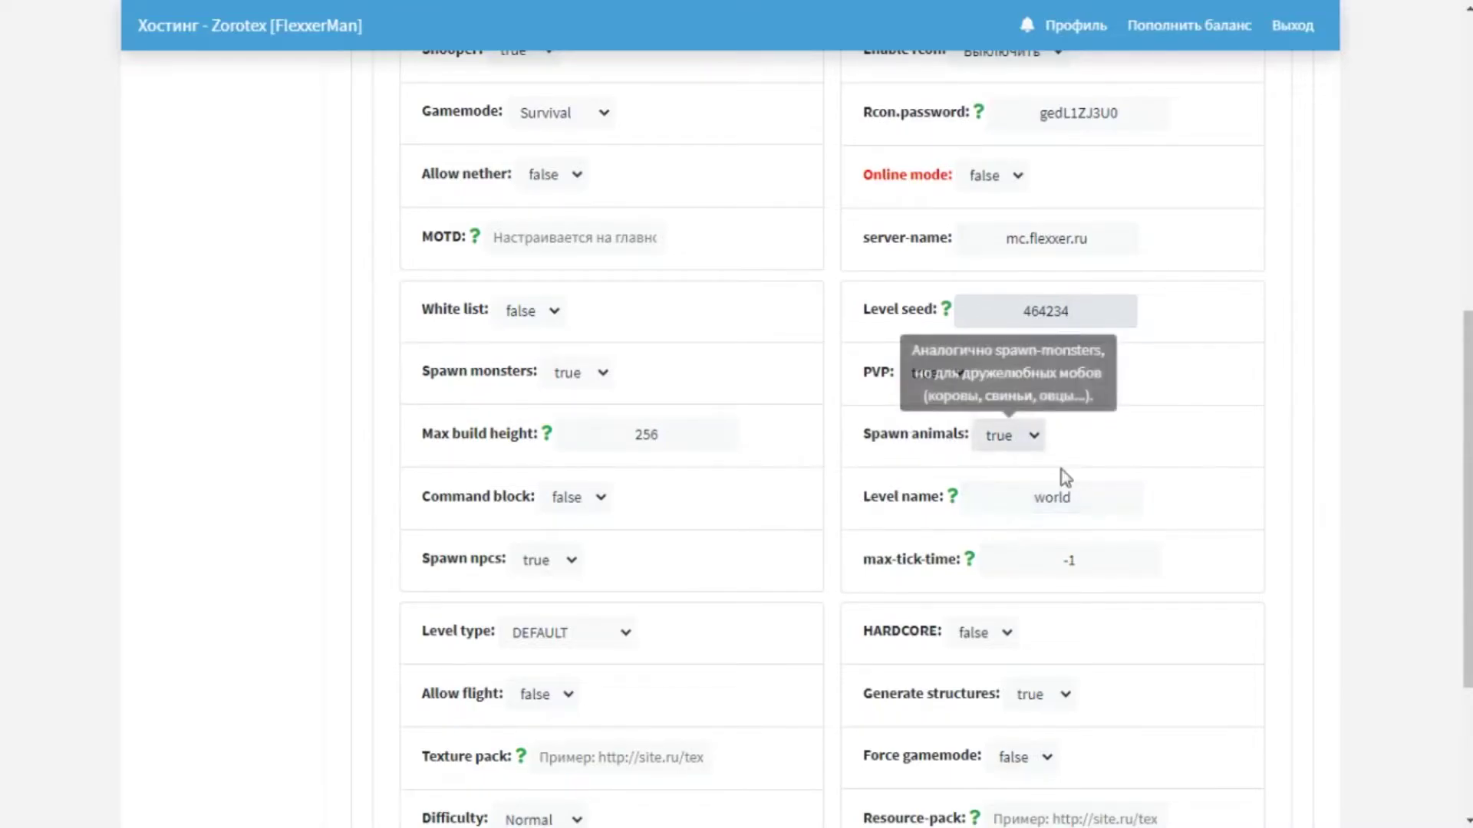
pyautogui.click(1030, 455)
pyautogui.click(1011, 485)
pyautogui.click(1028, 438)
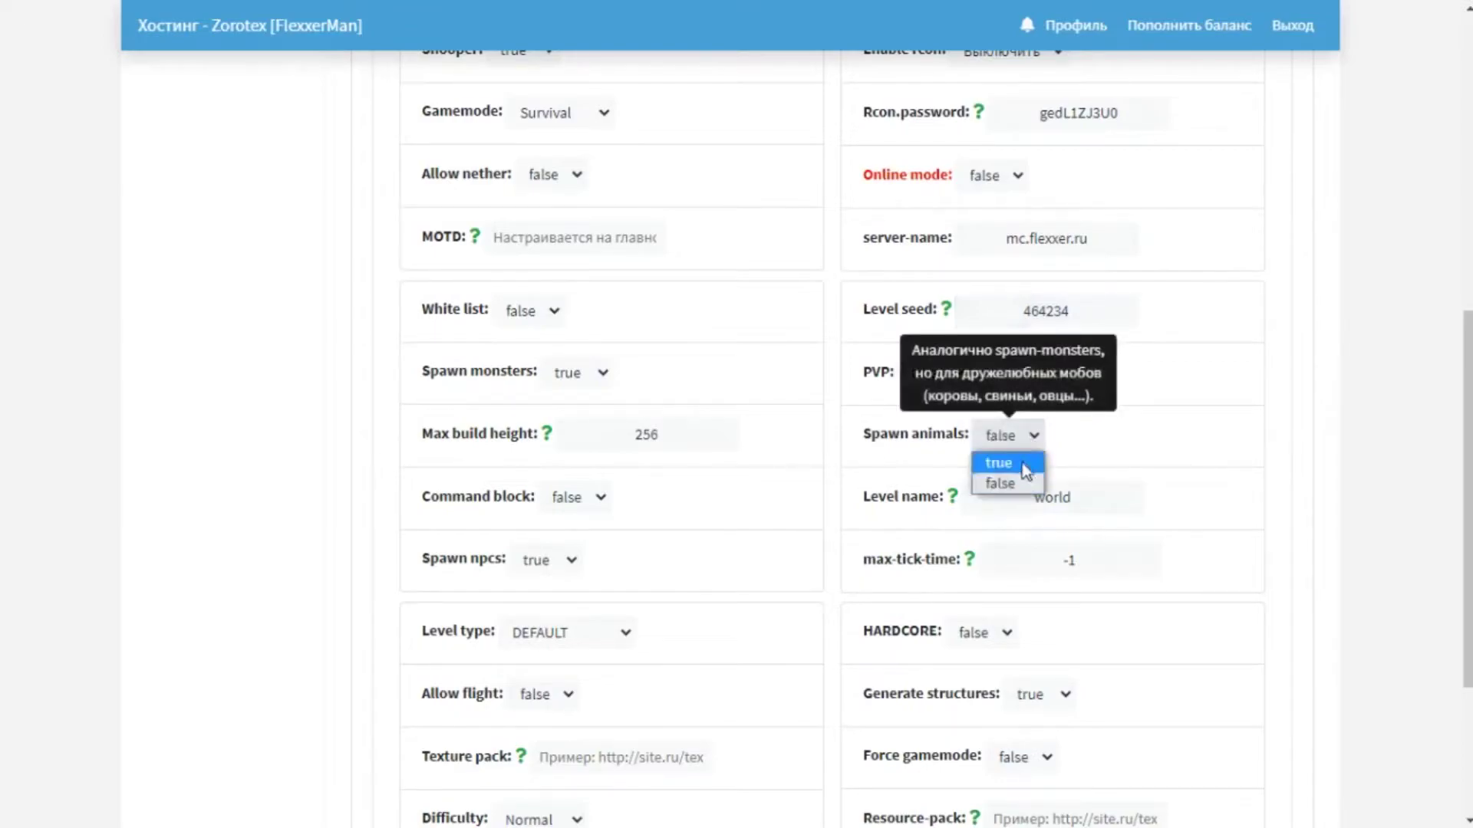
pyautogui.click(1023, 464)
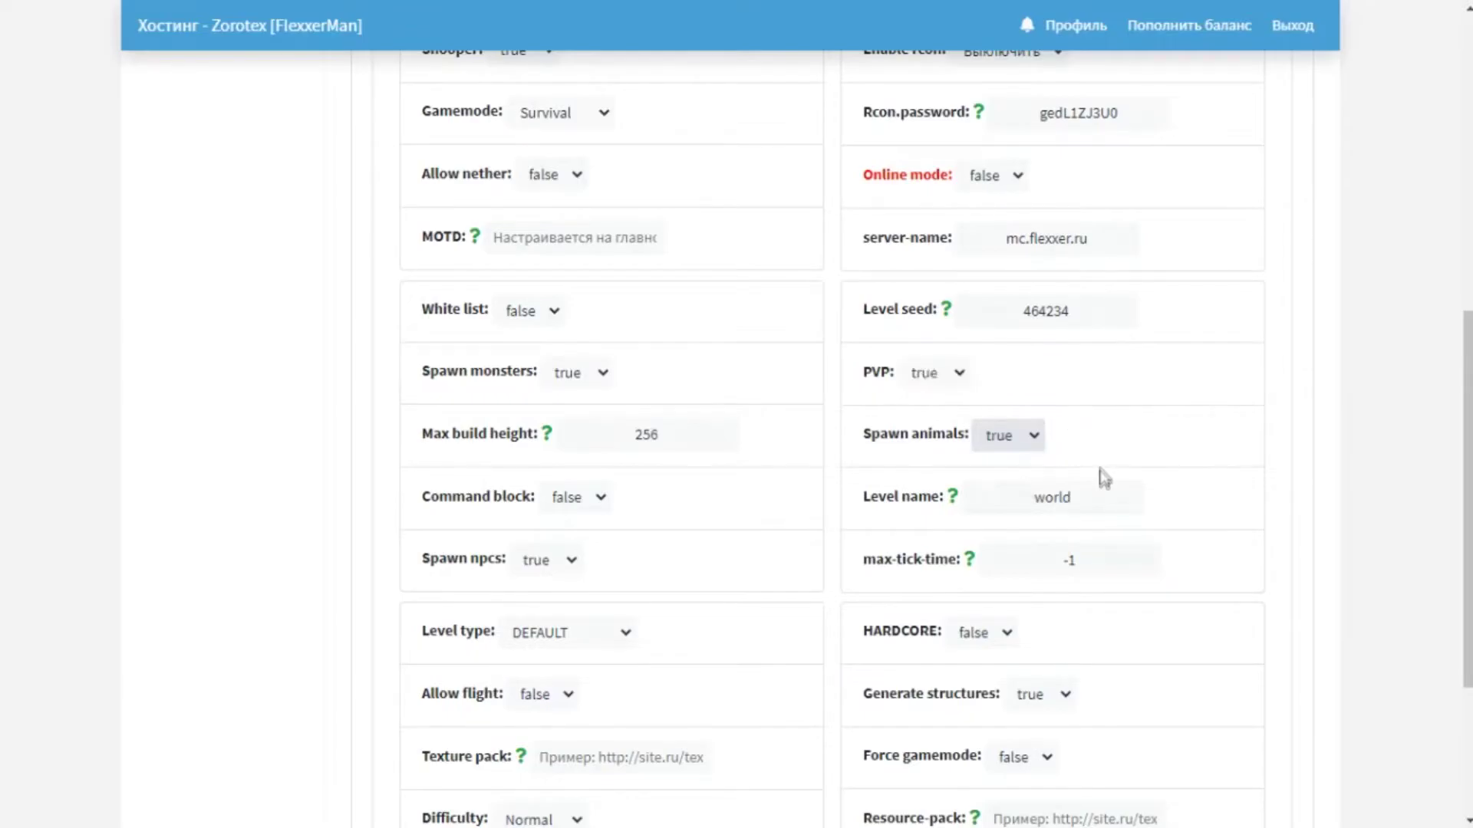
pyautogui.scroll(-2, 1100, 471)
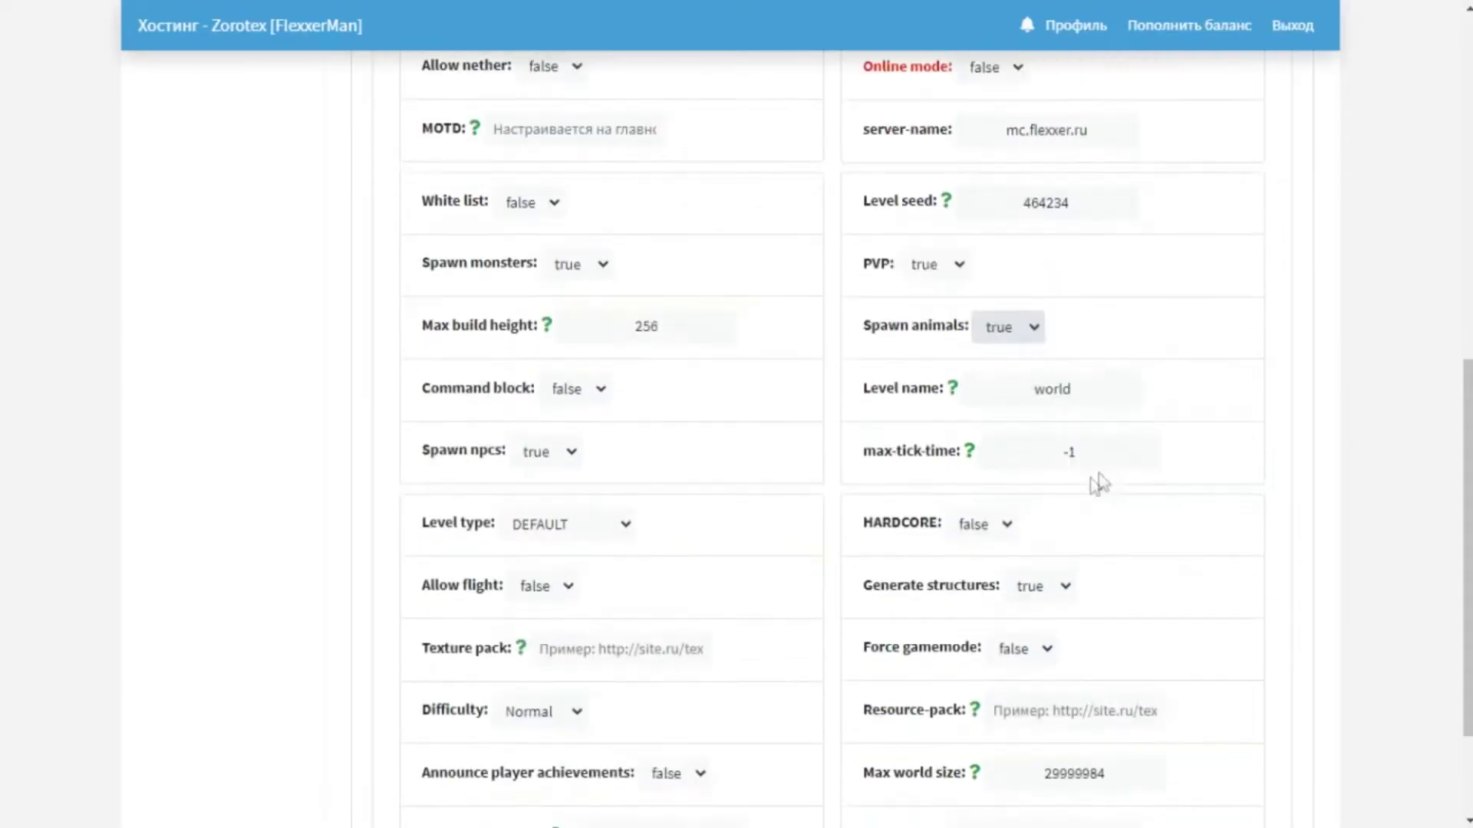
pyautogui.click(1034, 332)
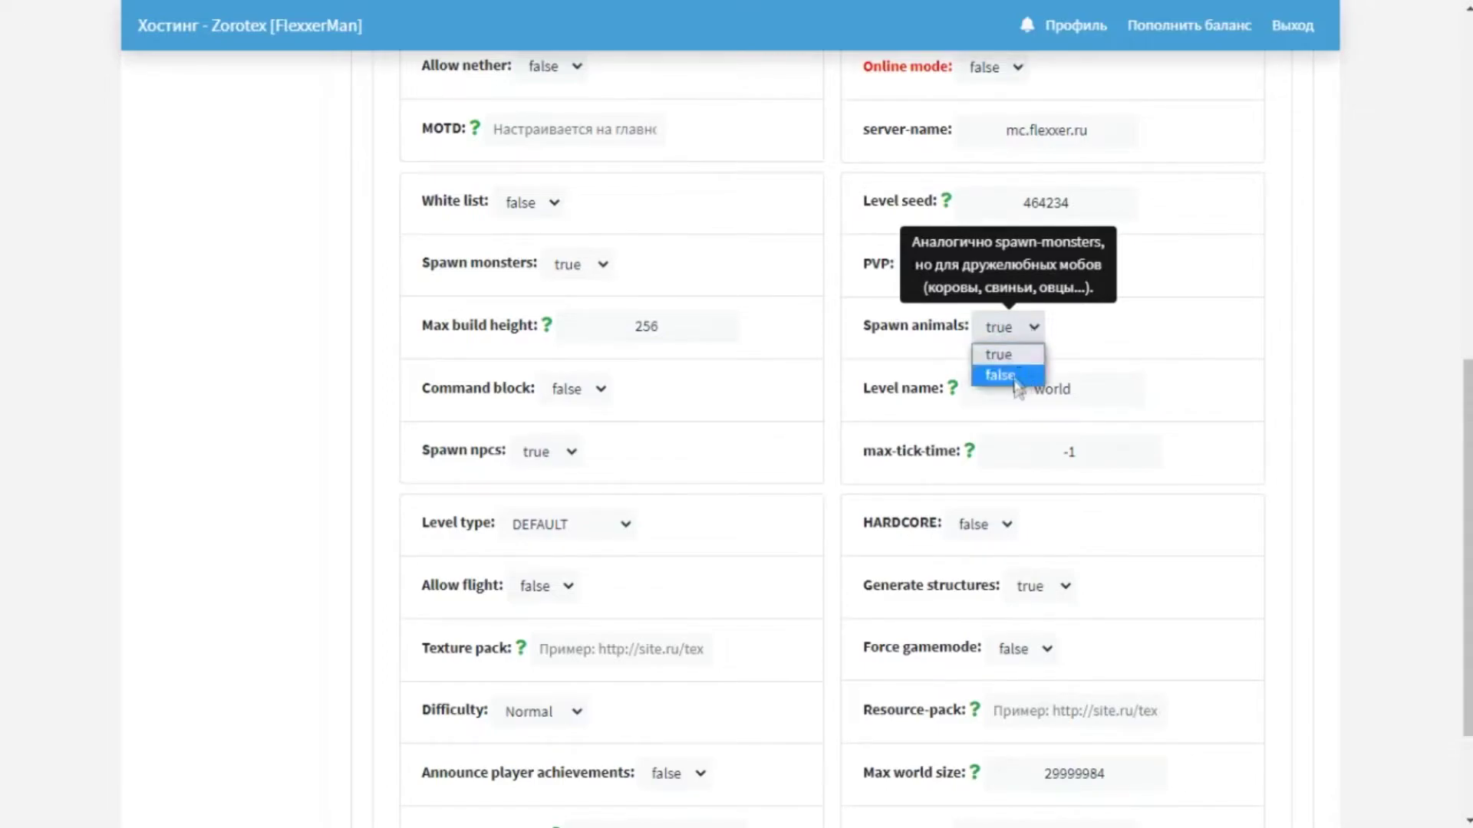
pyautogui.click(1009, 355)
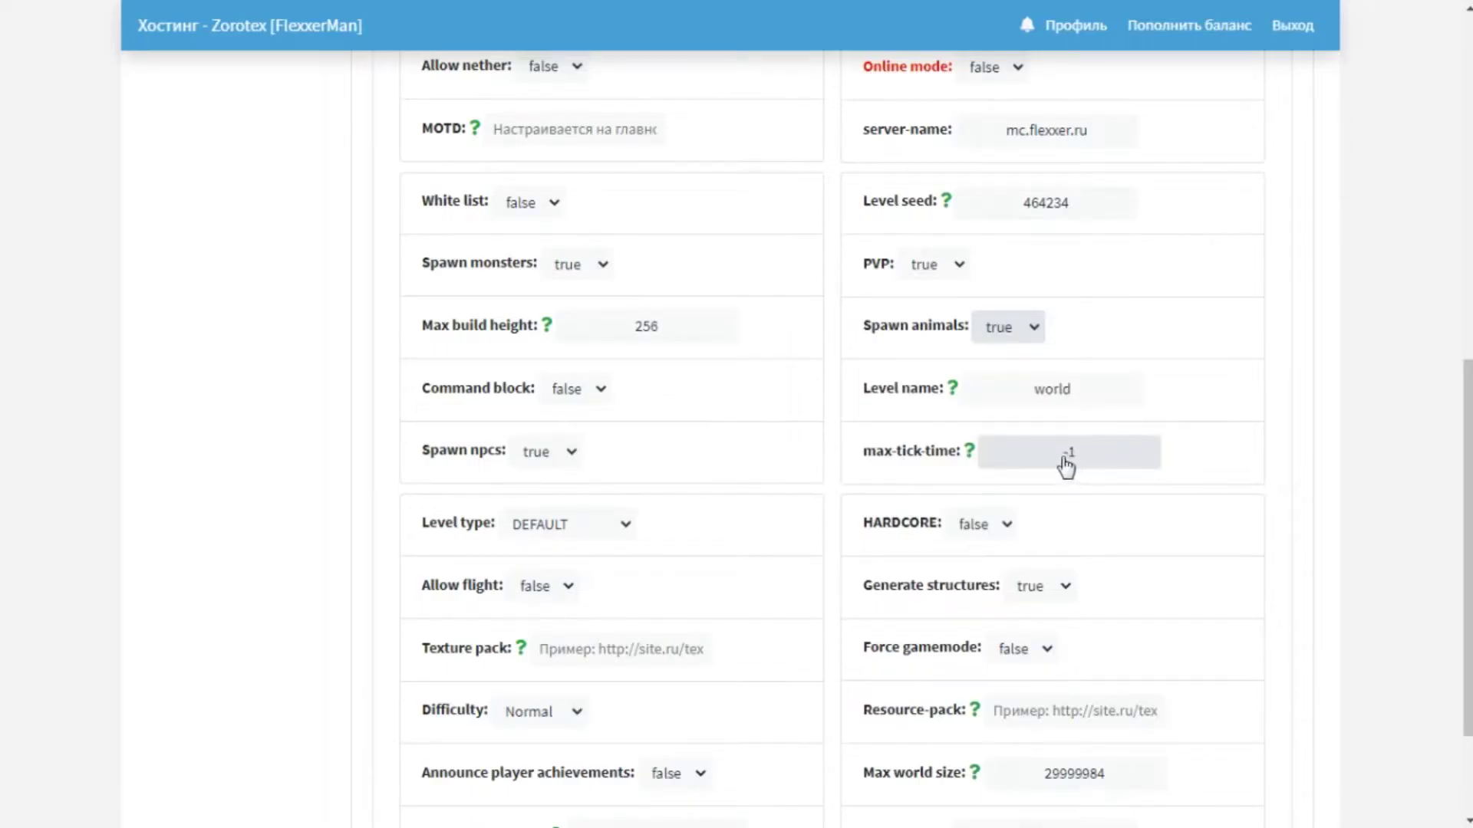
pyautogui.scroll(-2, 1071, 463)
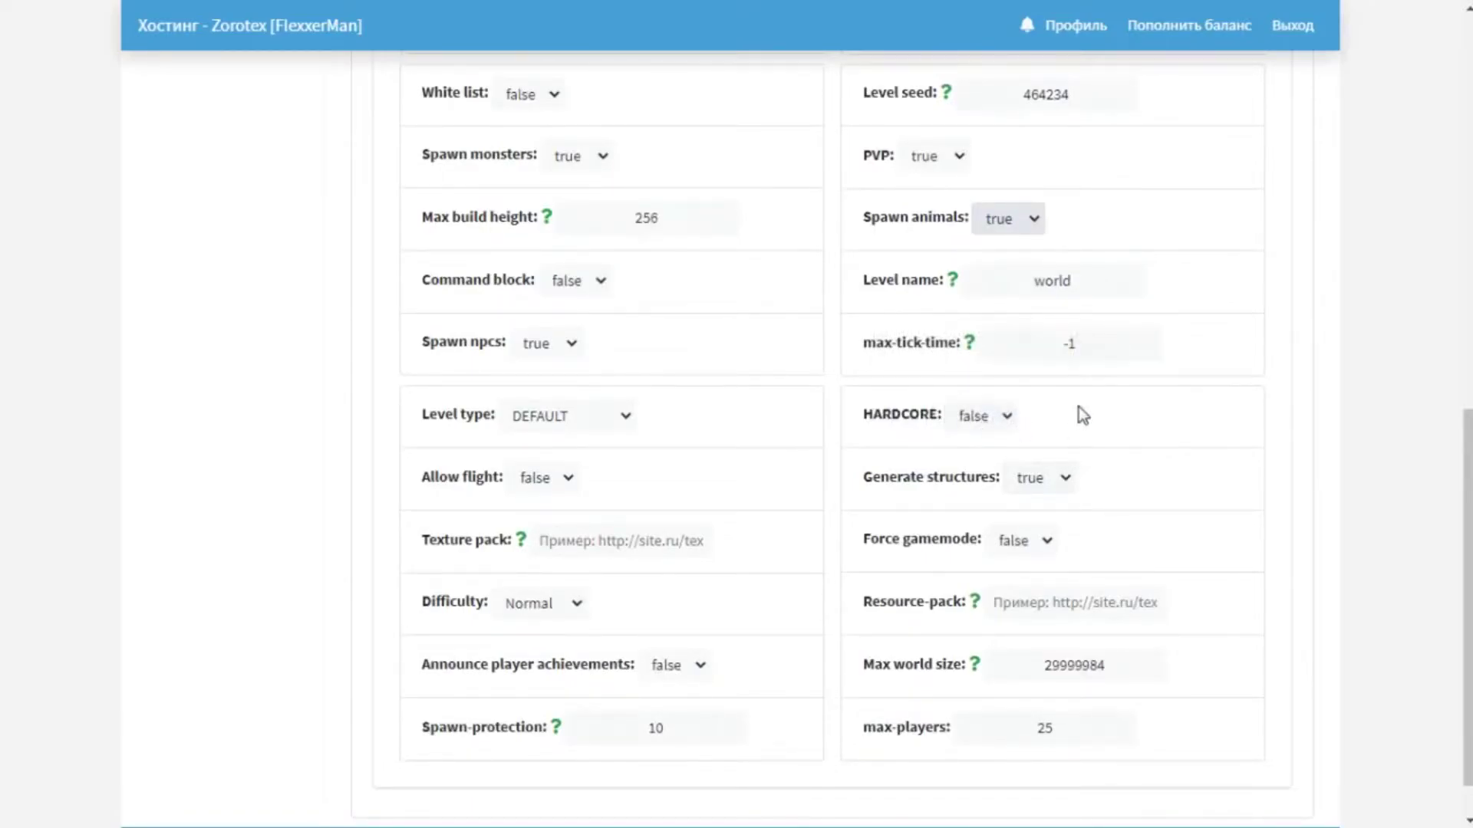
pyautogui.click(998, 415)
pyautogui.click(985, 438)
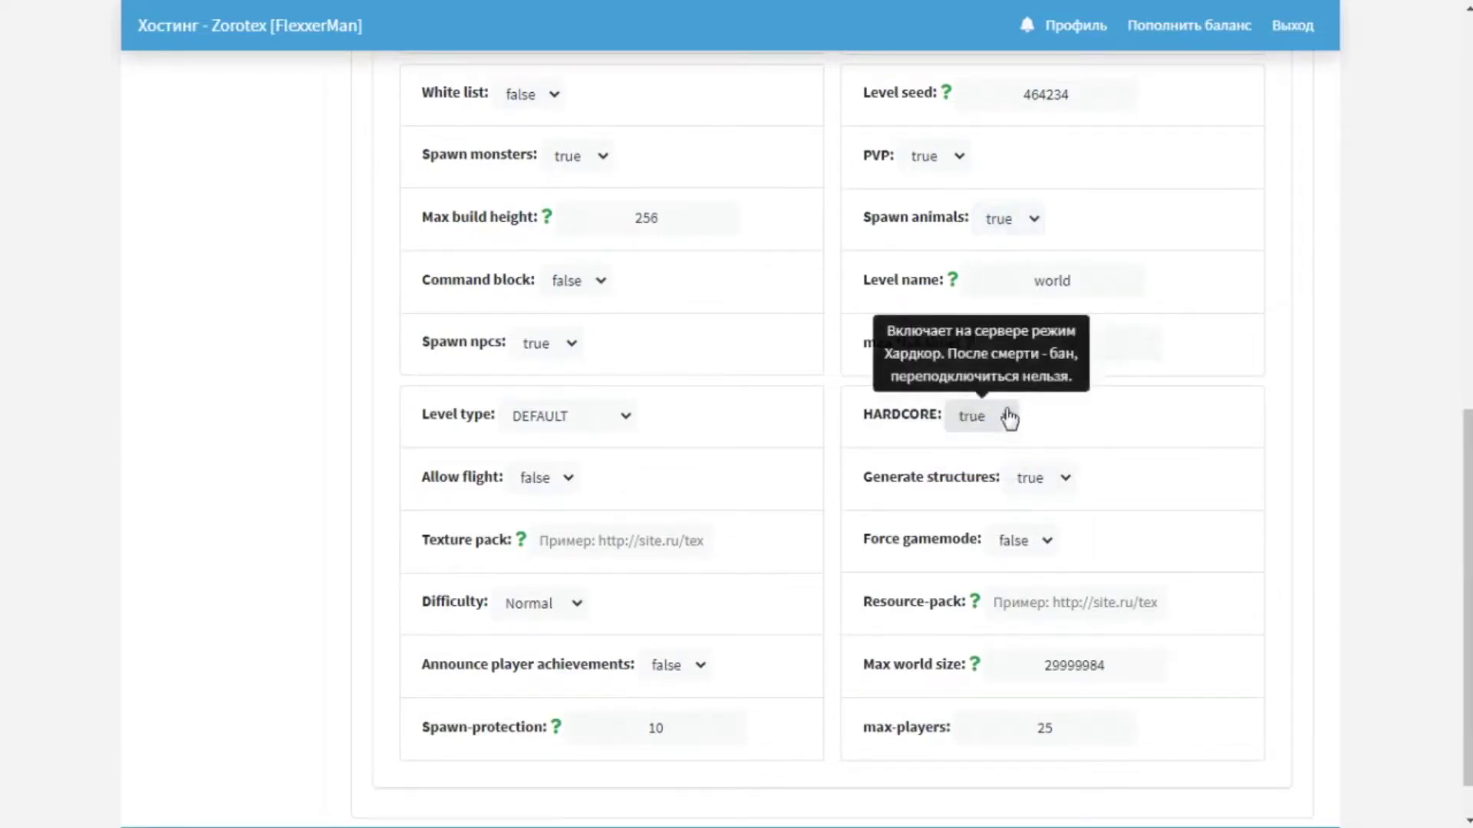
pyautogui.click(1016, 428)
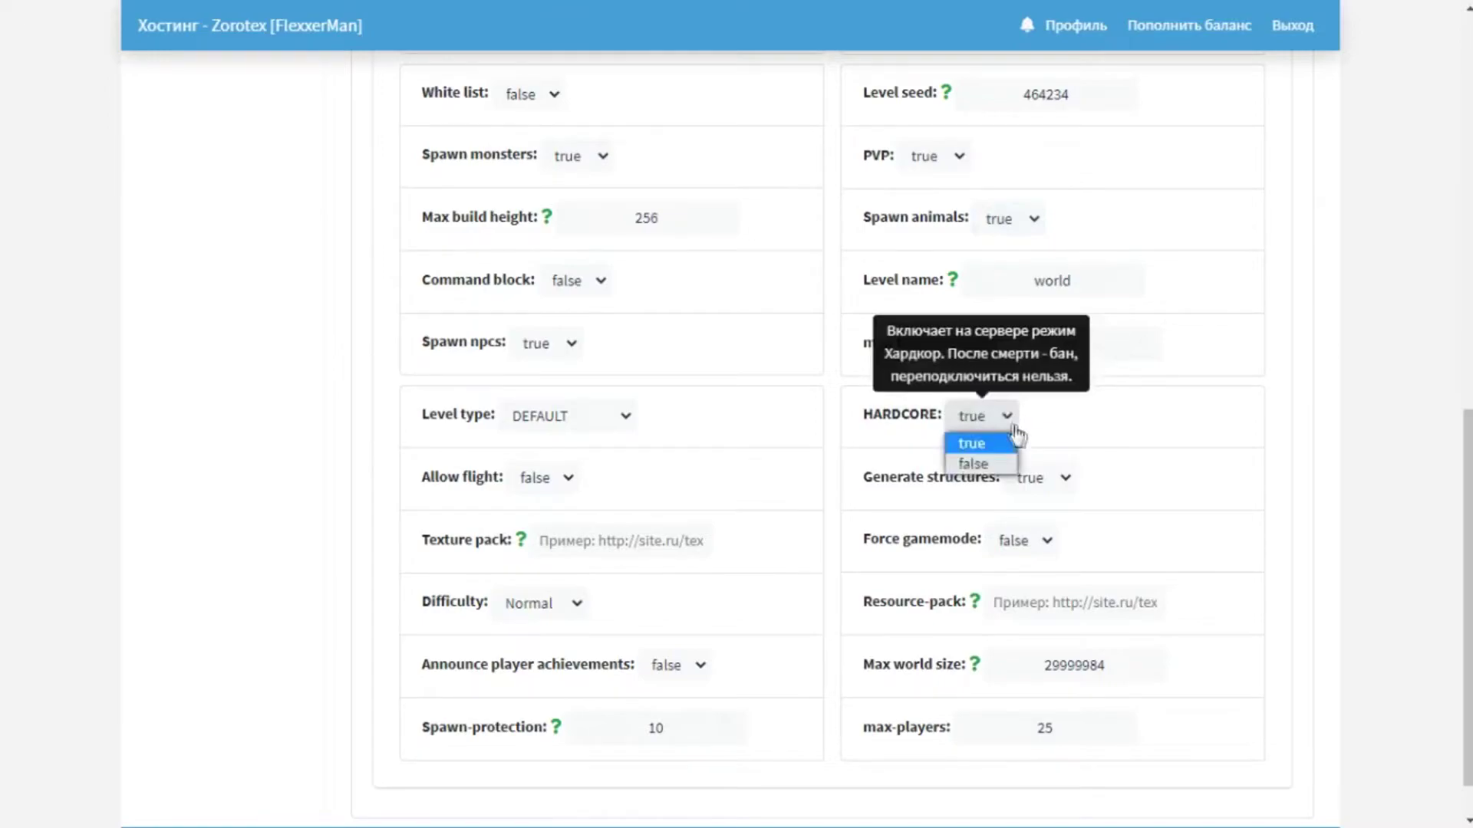
pyautogui.click(1000, 463)
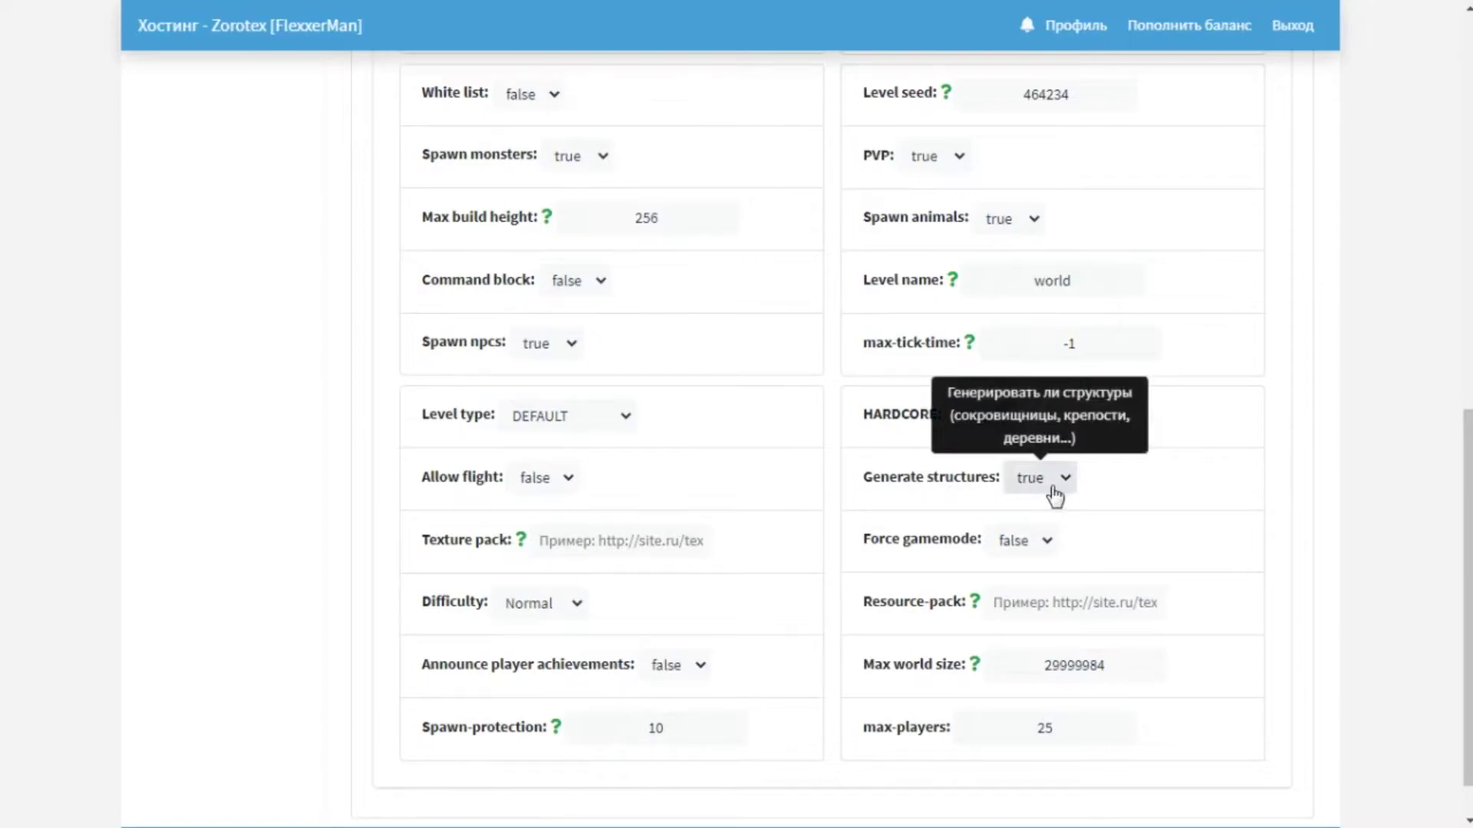
pyautogui.click(1055, 497)
pyautogui.click(1046, 508)
pyautogui.click(1063, 490)
pyautogui.click(1049, 523)
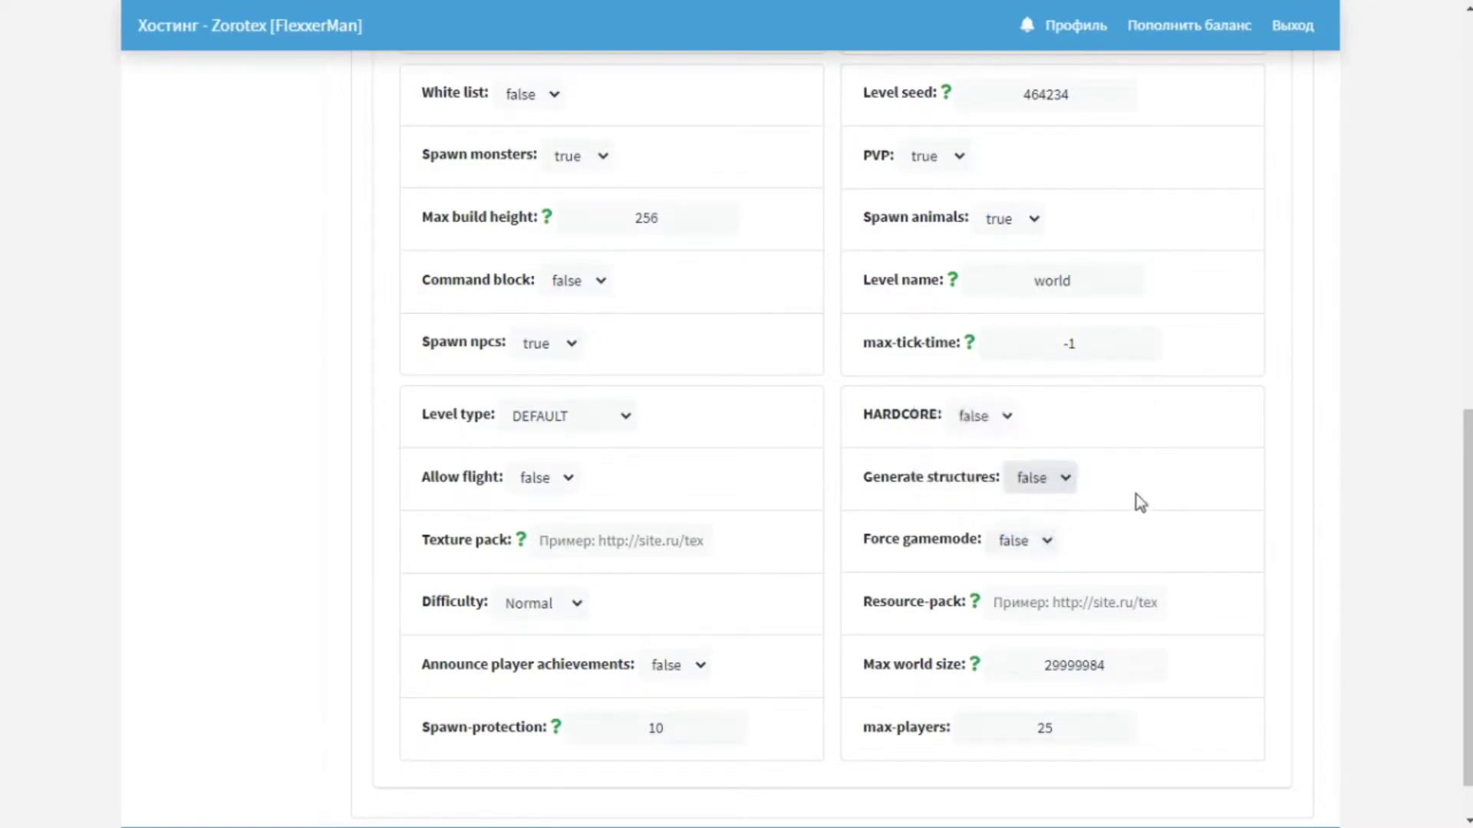
pyautogui.click(1062, 481)
pyautogui.click(1048, 506)
pyautogui.moveTo(1028, 550)
pyautogui.moveTo(890, 737)
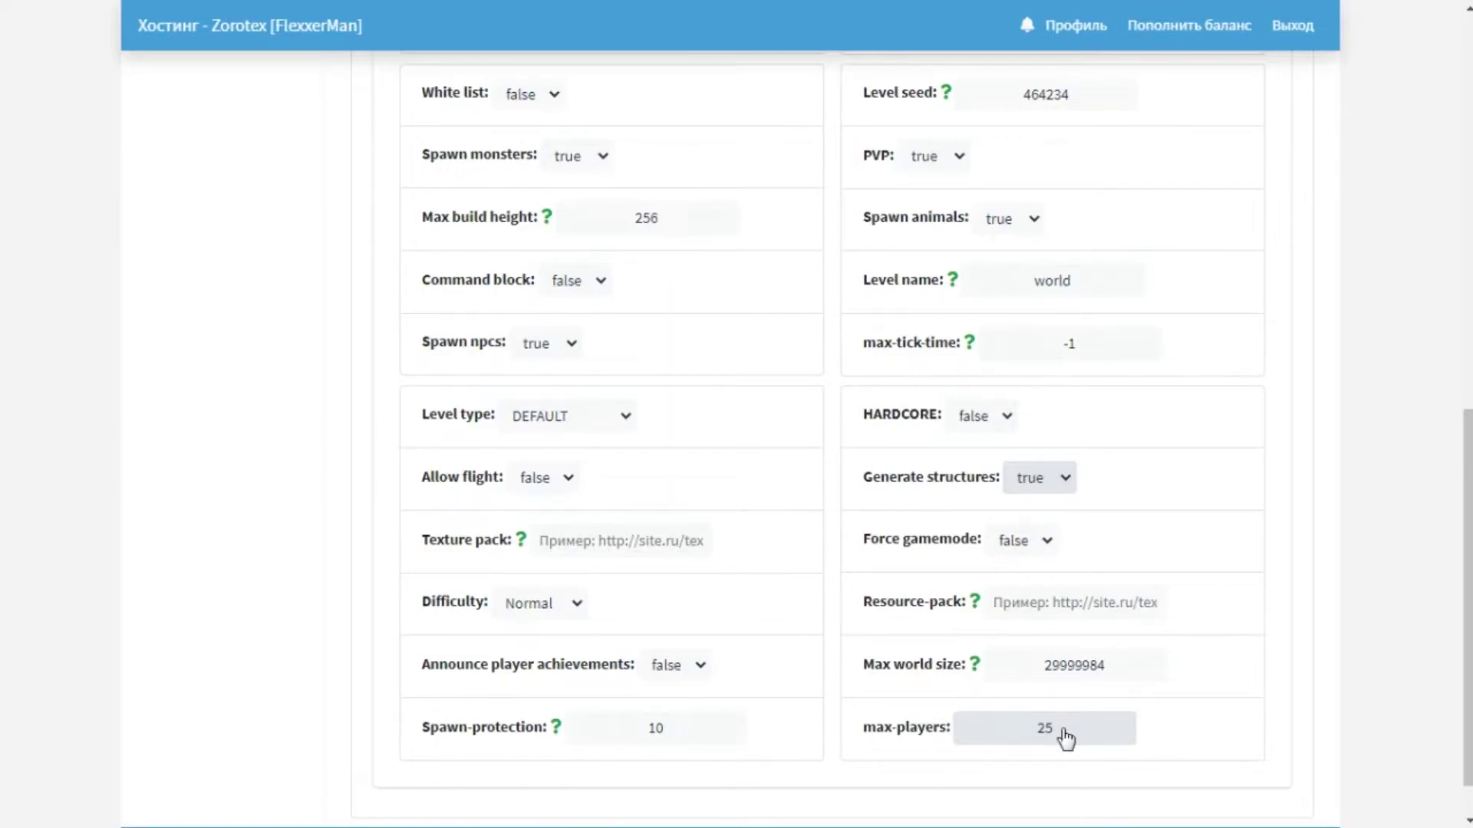
# Briefly change max-players to 5, then restore it to 25.
pyautogui.click(1065, 734)
pyautogui.press('BackSpace')
pyautogui.press('BackSpace')
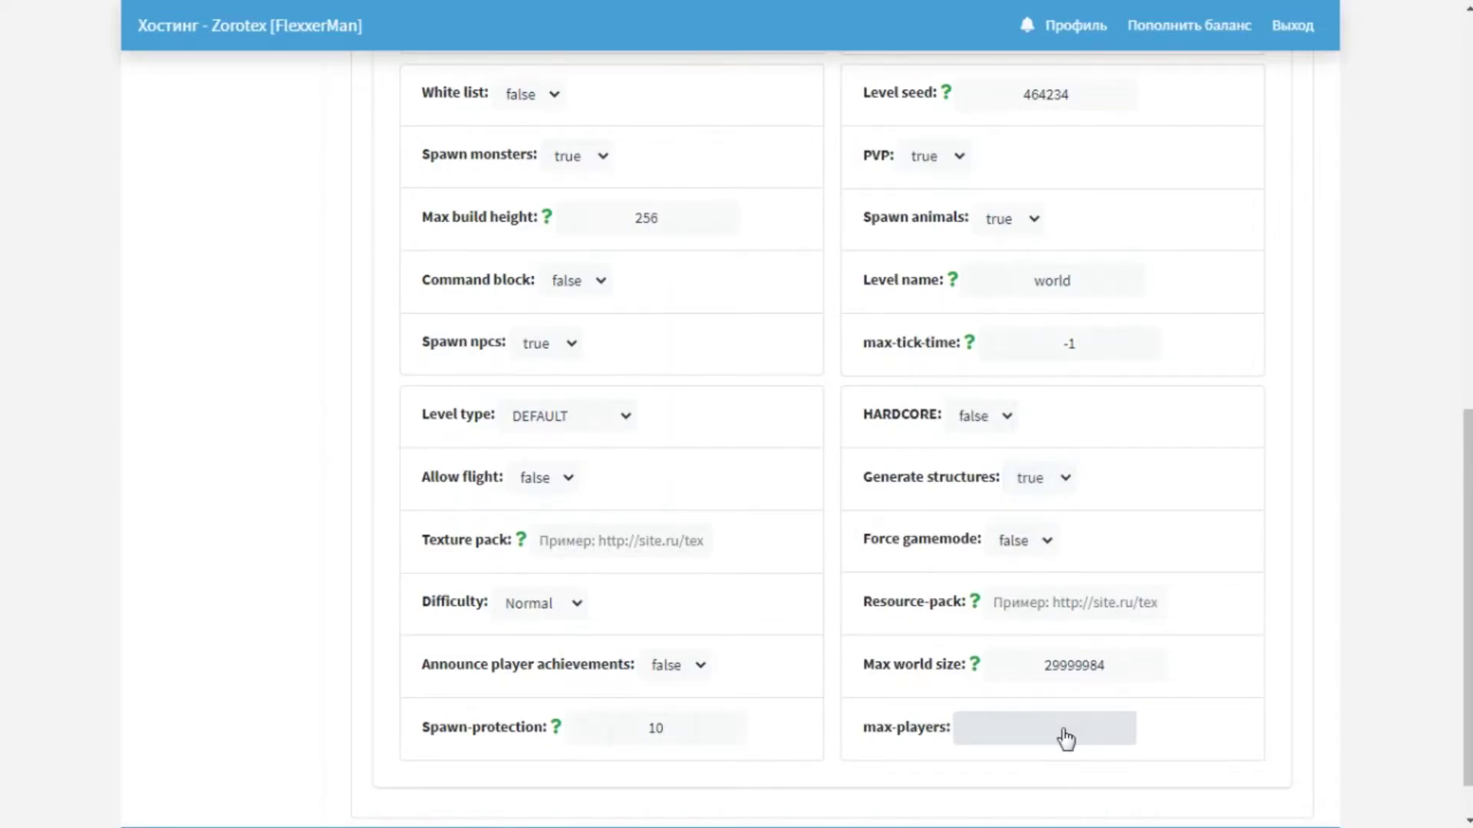
pyautogui.write('5')
pyautogui.scroll(7, 831, 595)
pyautogui.scroll(-8, 832, 595)
pyautogui.scroll(5, 832, 596)
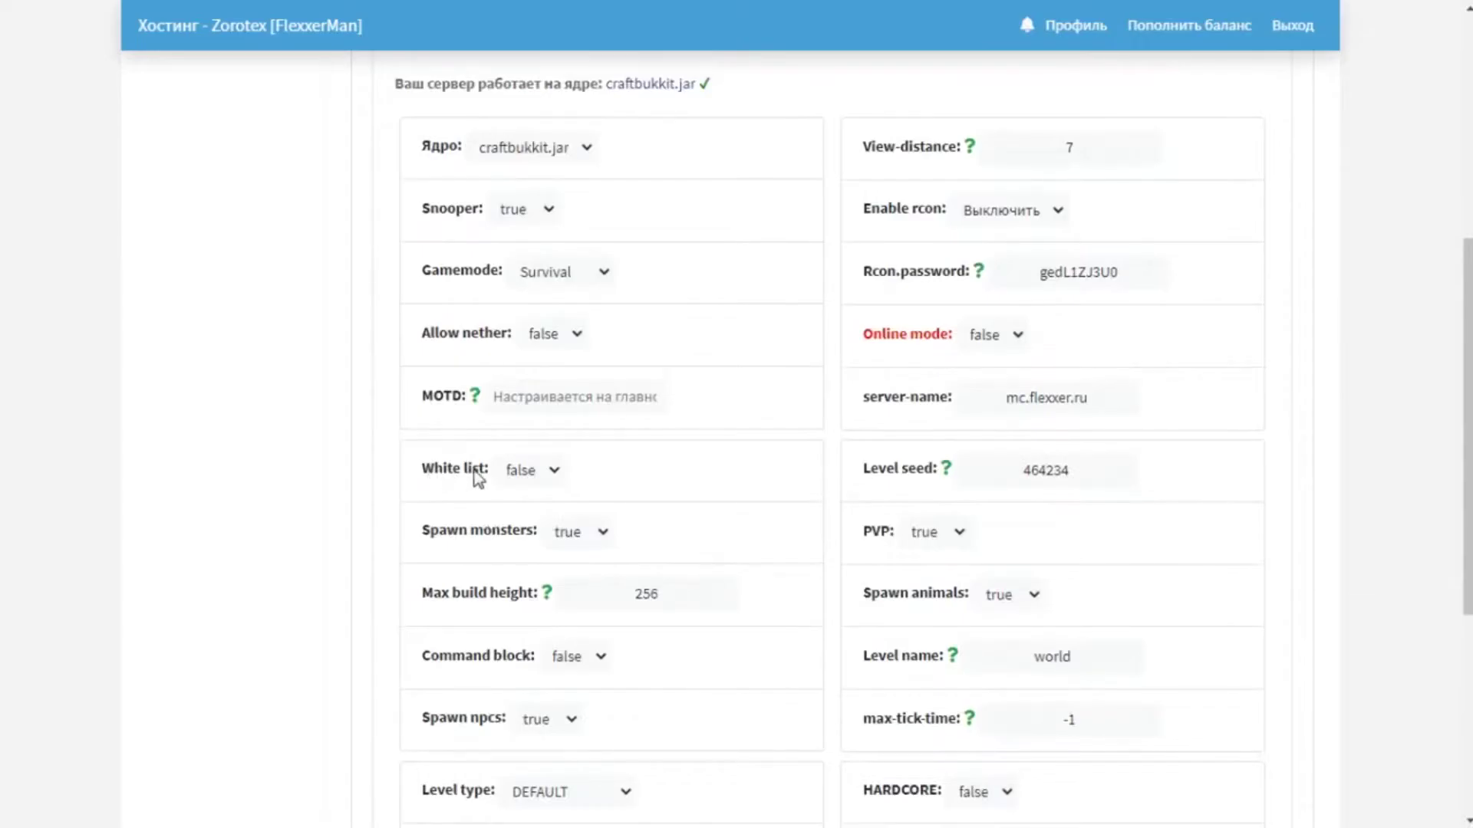
pyautogui.scroll(-6, 696, 480)
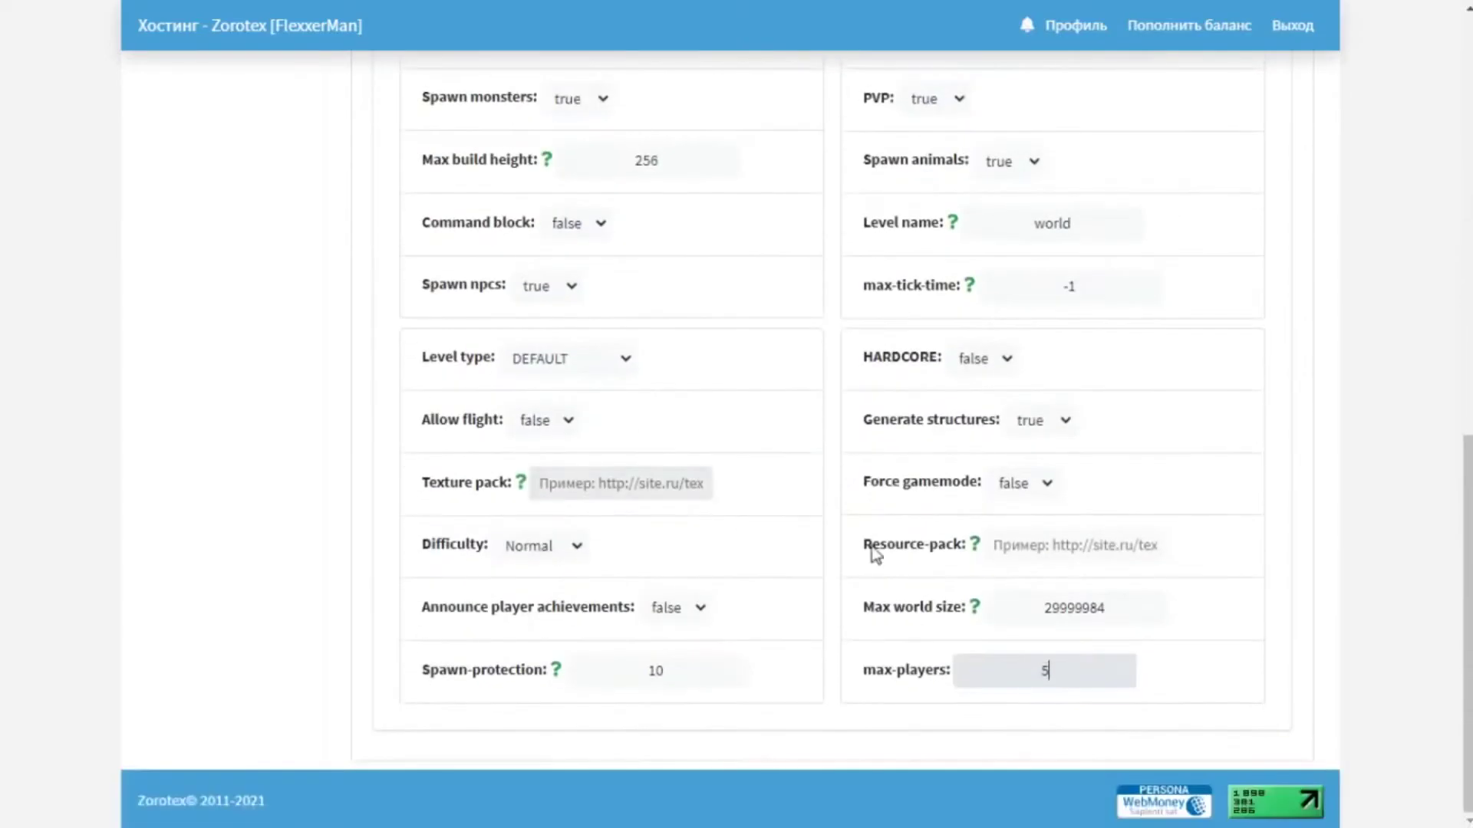
pyautogui.press('BackSpace')
pyautogui.write('25')
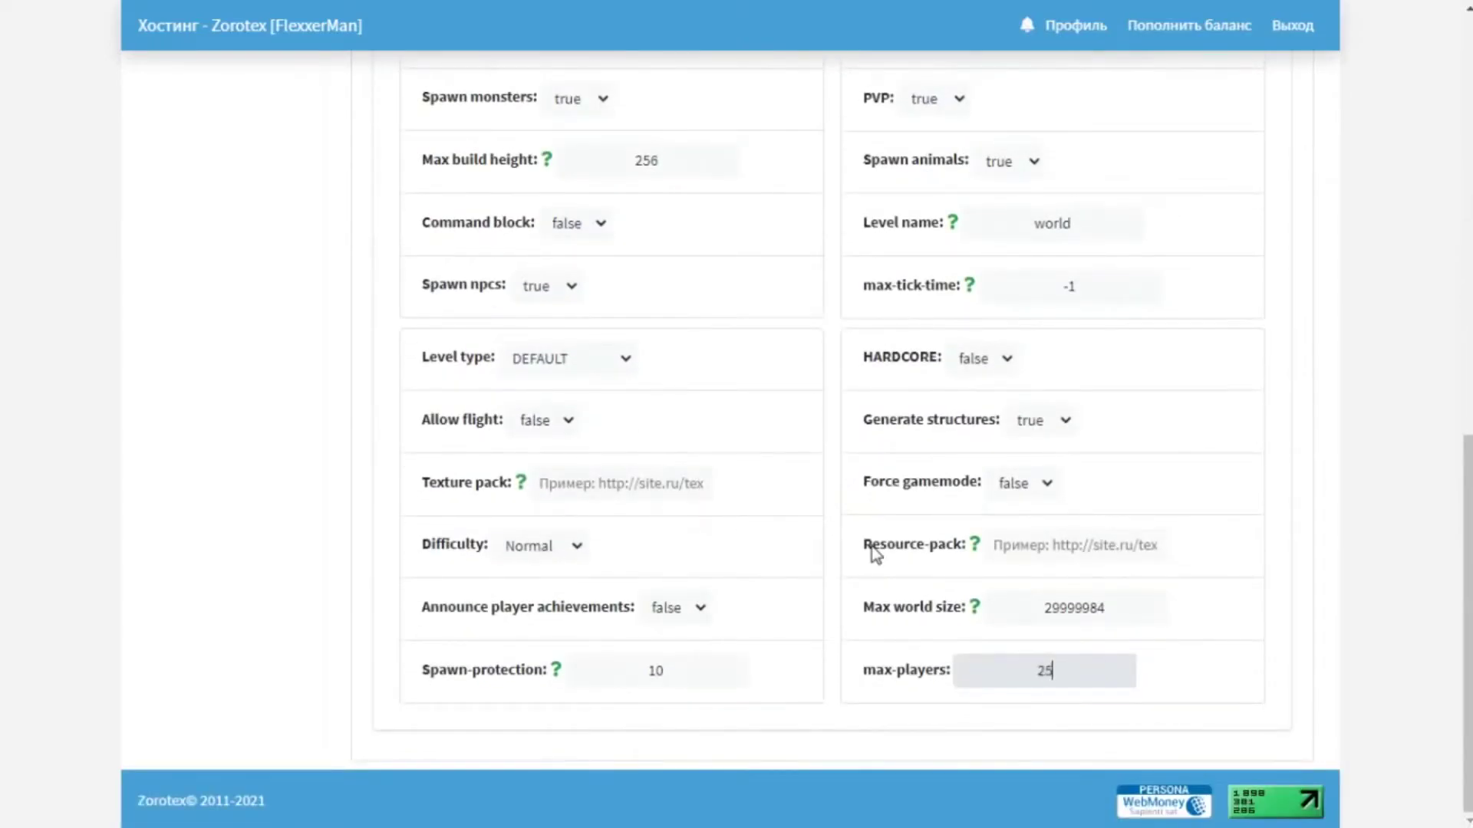
# Return to the top of the page and open the server's Файлы section.
pyautogui.scroll(10, 871, 546)
pyautogui.scroll(1, 871, 546)
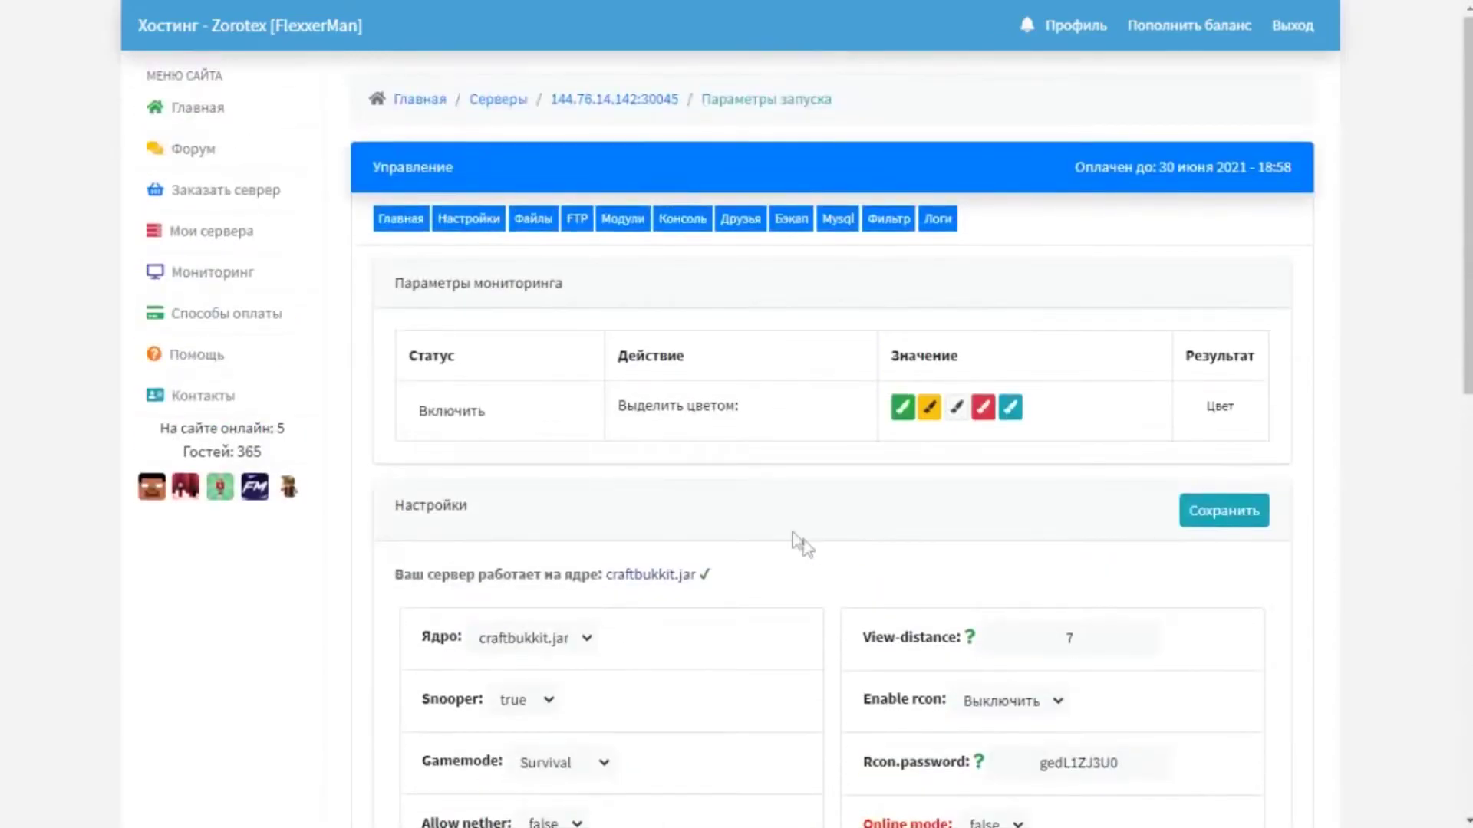
pyautogui.click(535, 224)
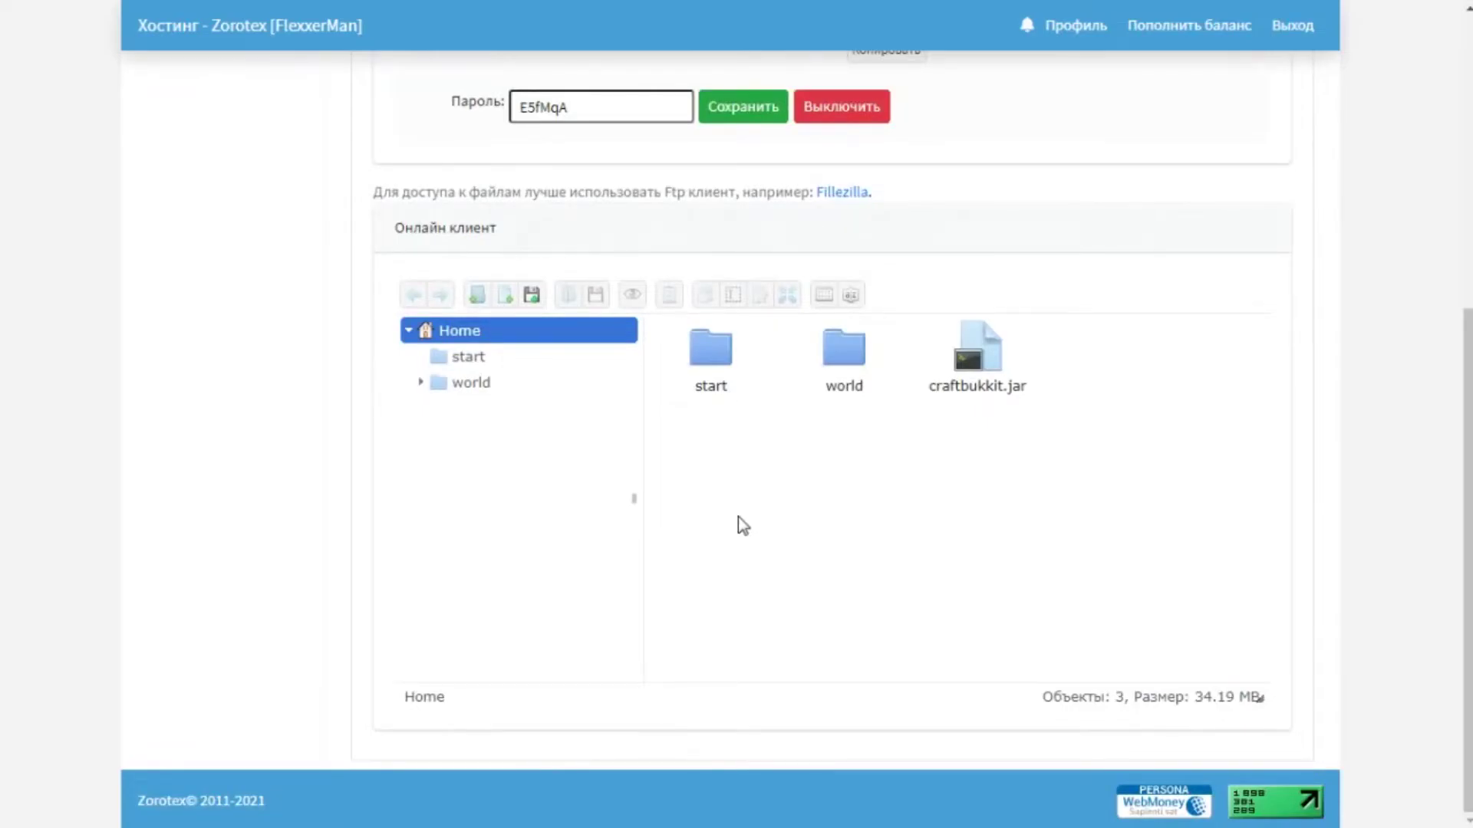
# Look inside the world folder in the online file client, then go back to the Home folder.
pyautogui.click(844, 357)
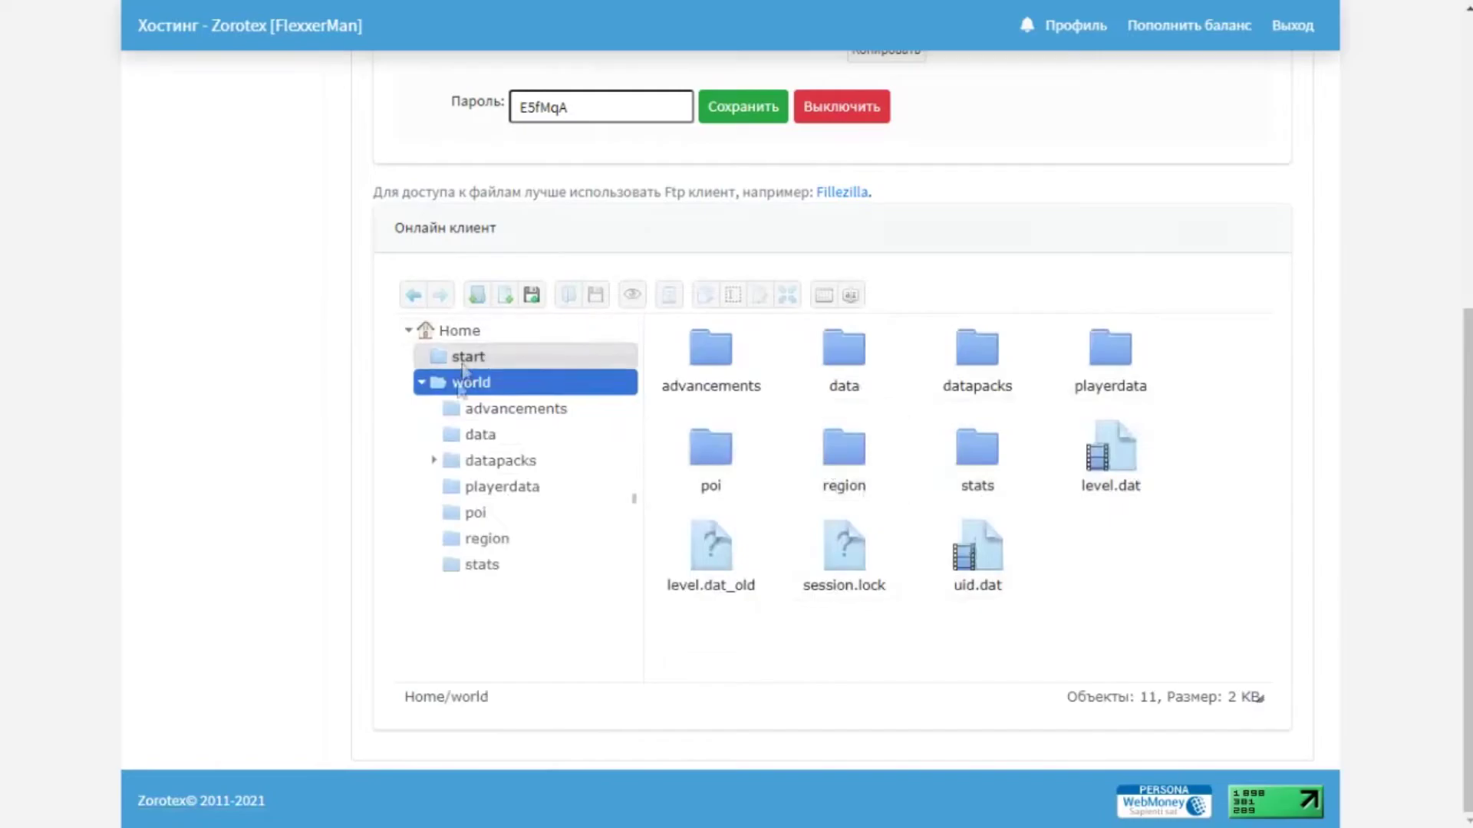
pyautogui.click(408, 301)
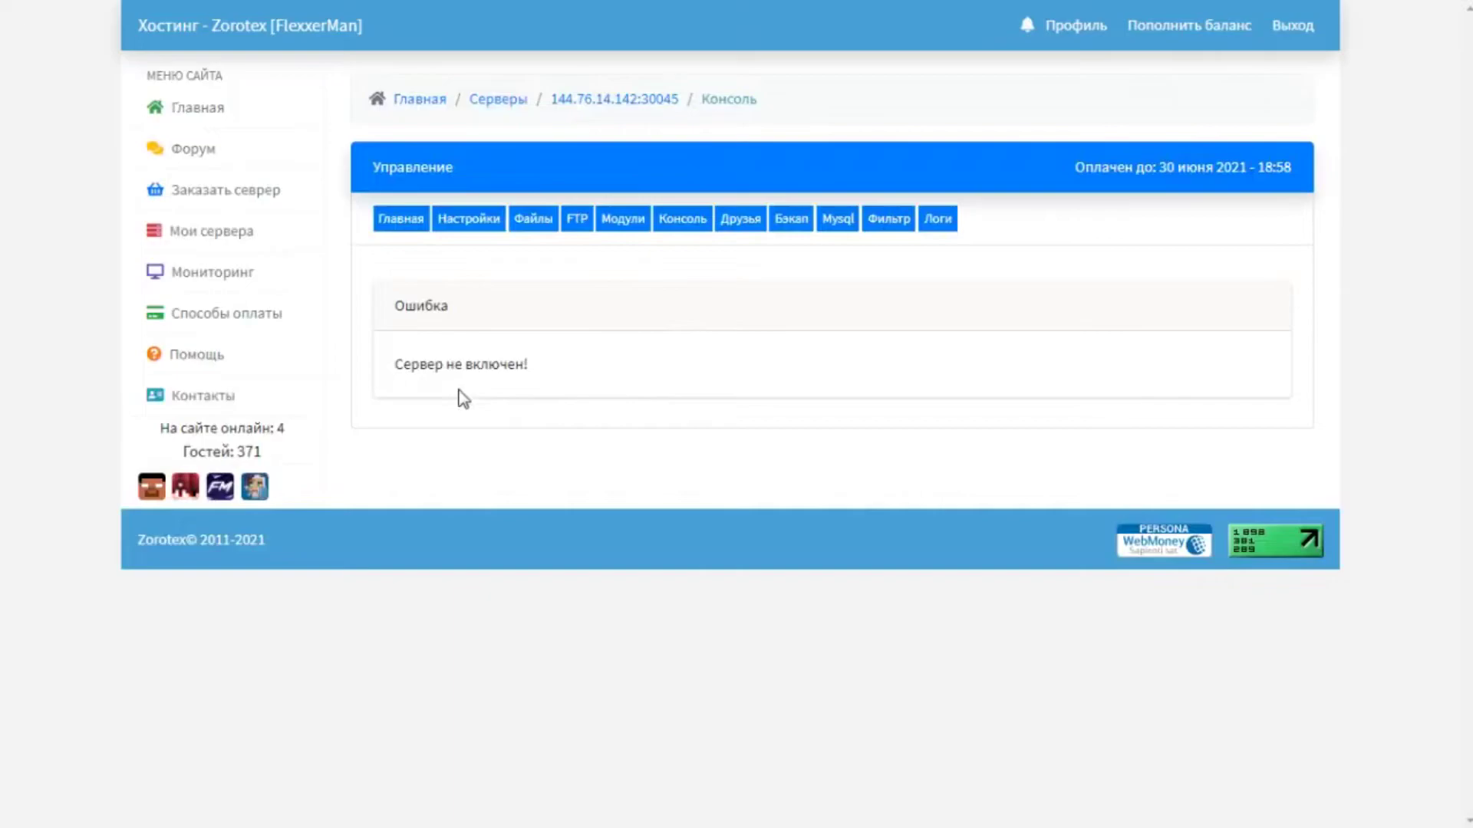
# Open the server's Друзья (Friends) page to view its empty users and privileges list.
pyautogui.click(745, 221)
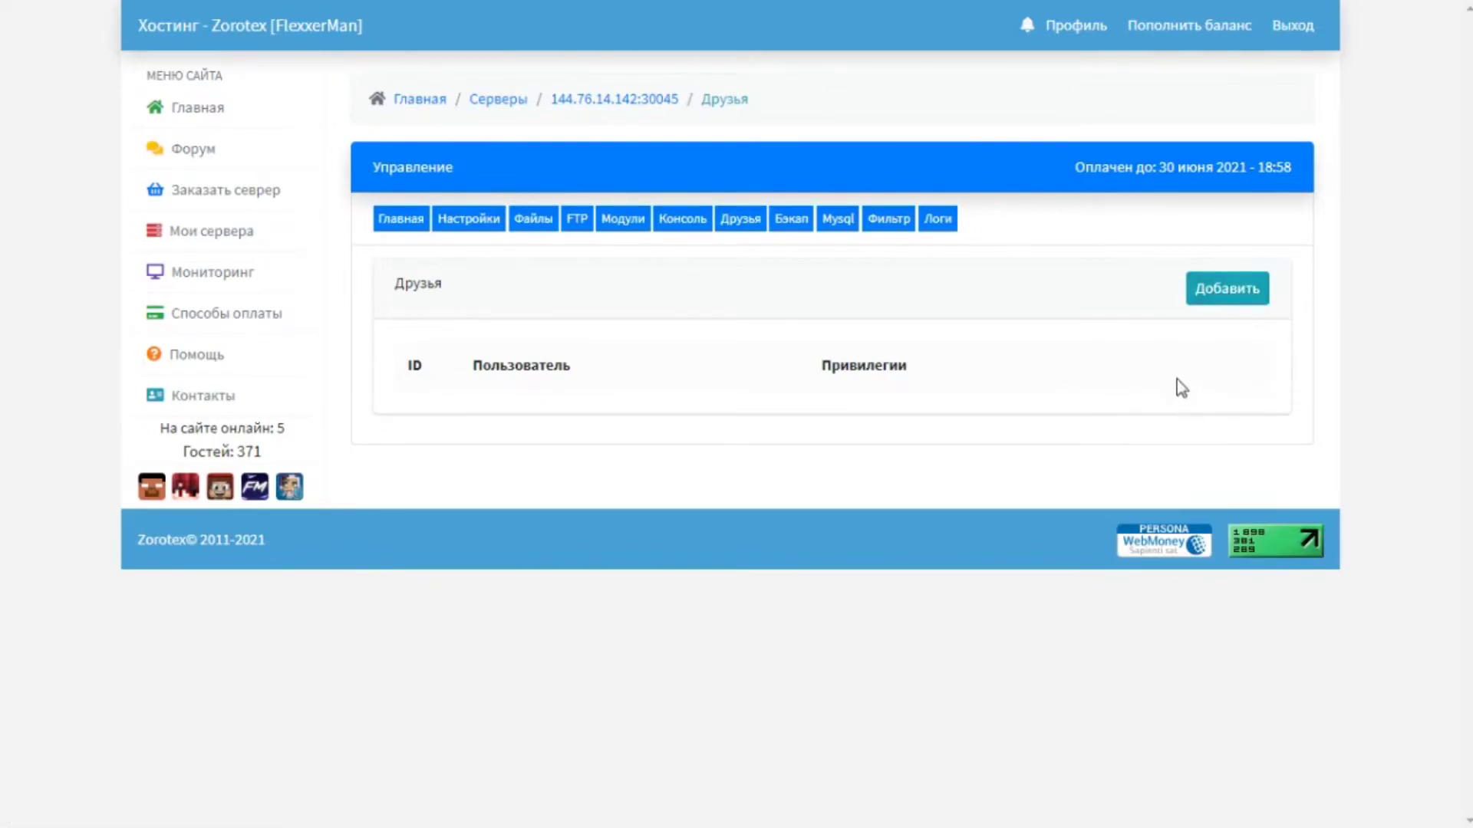
# Open the Бэкап page, view the 100р backup activation offer, and dismiss it unactivated.
pyautogui.click(792, 226)
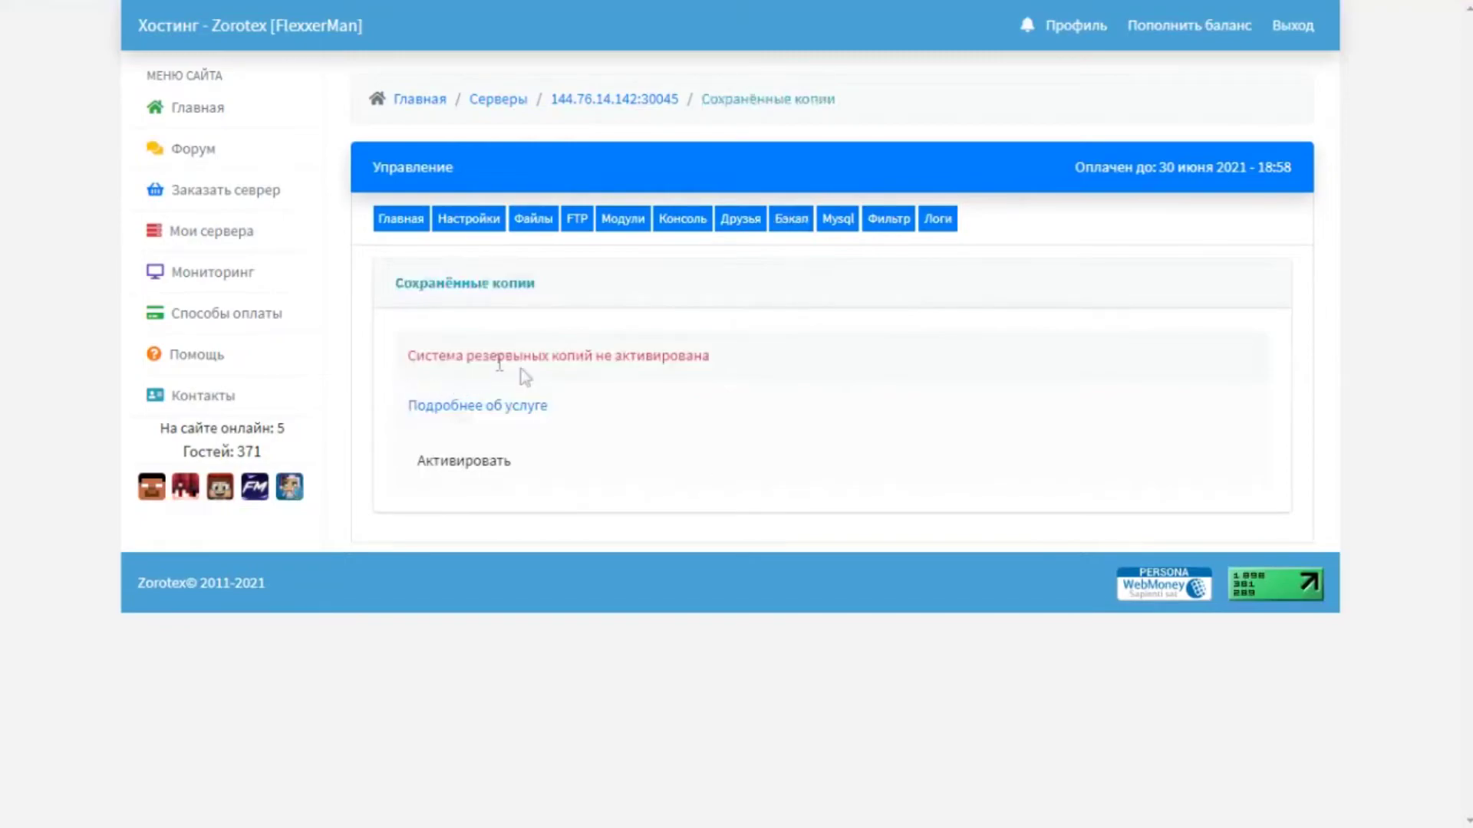
pyautogui.click(459, 464)
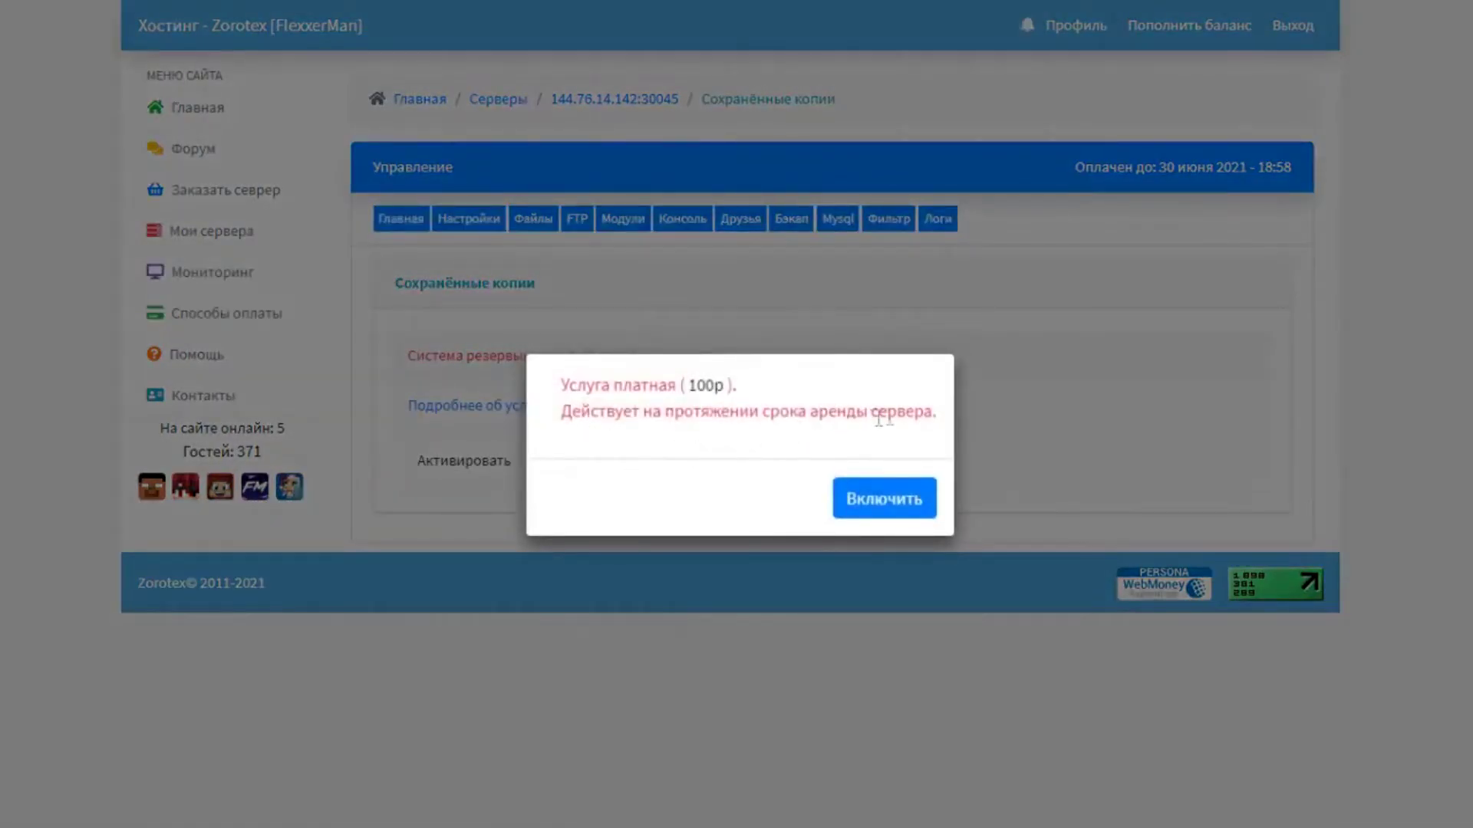
pyautogui.click(1023, 475)
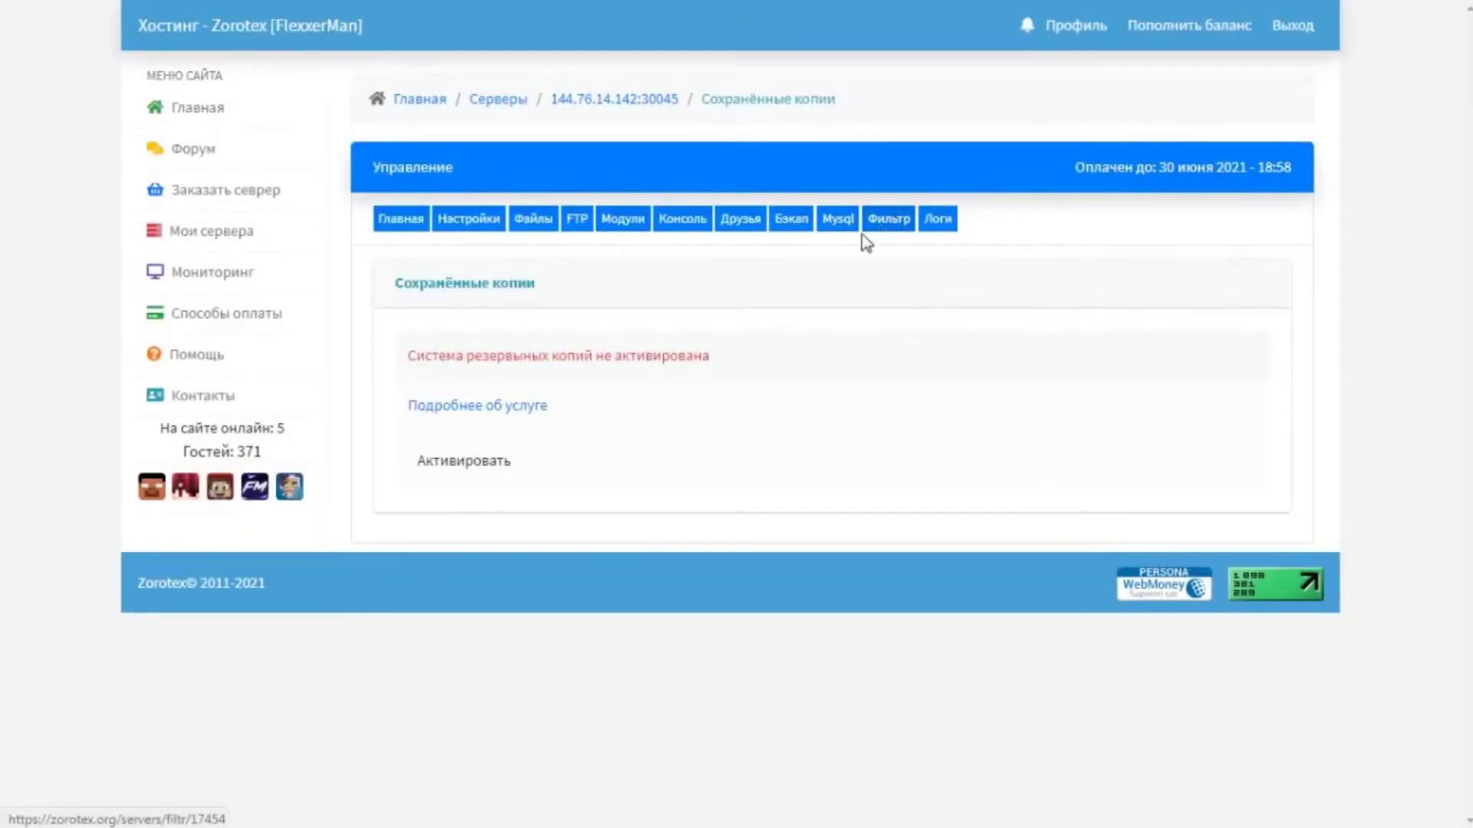
# Browse the repository's Плагины для версии 1.16.5 plugin list.
pyautogui.click(615, 225)
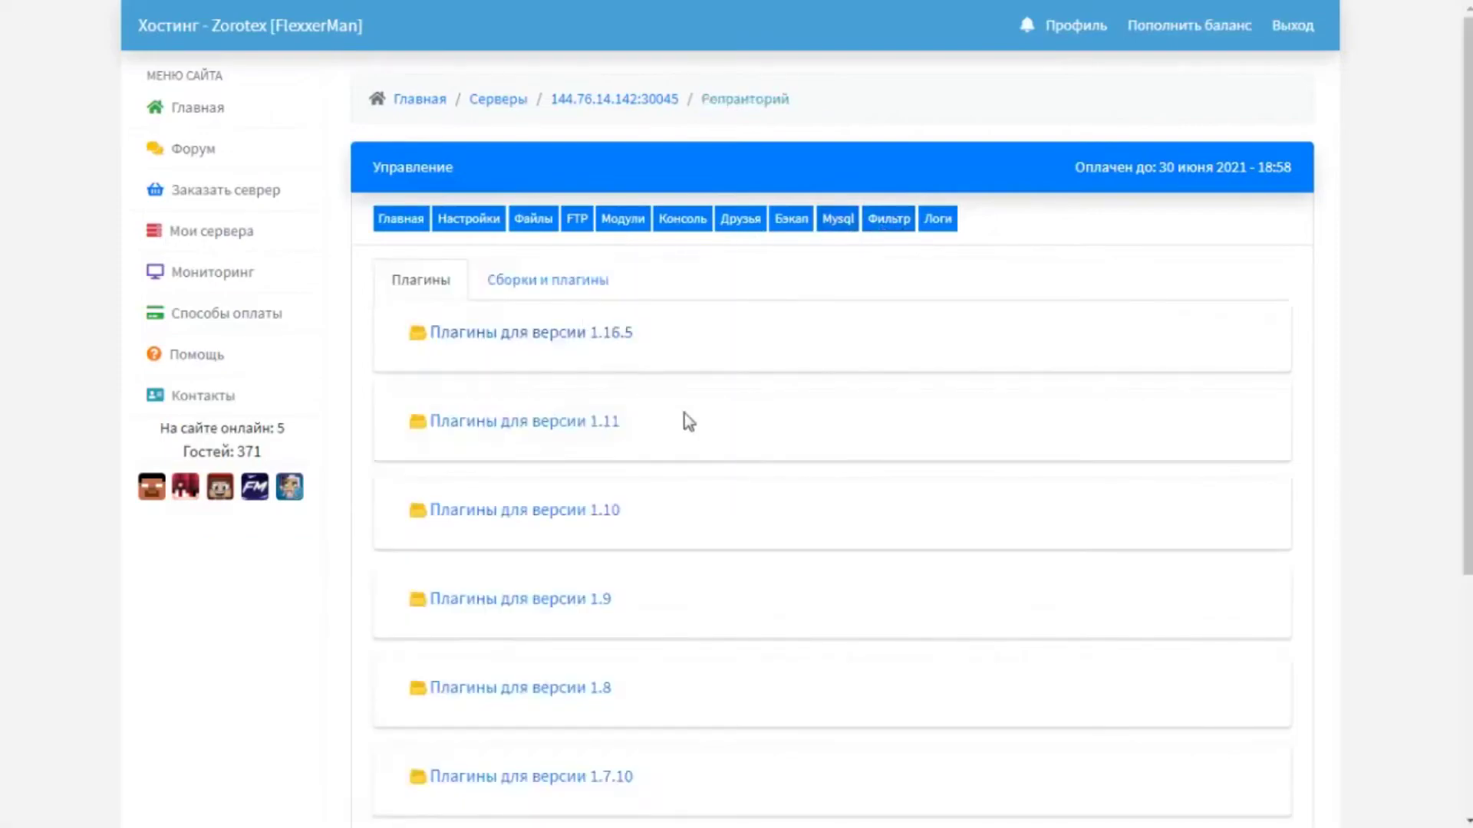
pyautogui.click(589, 345)
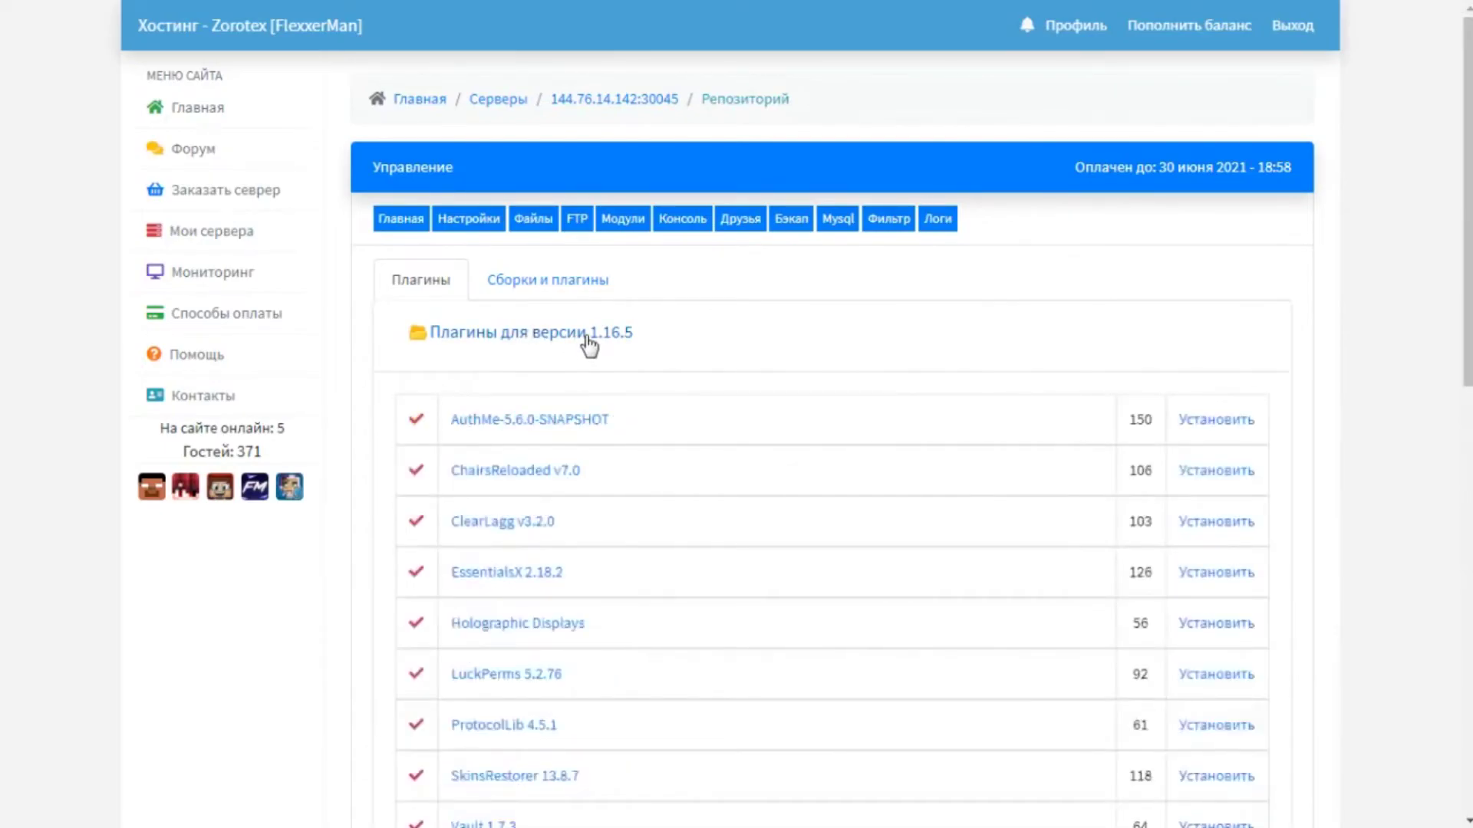
pyautogui.scroll(-3, 587, 345)
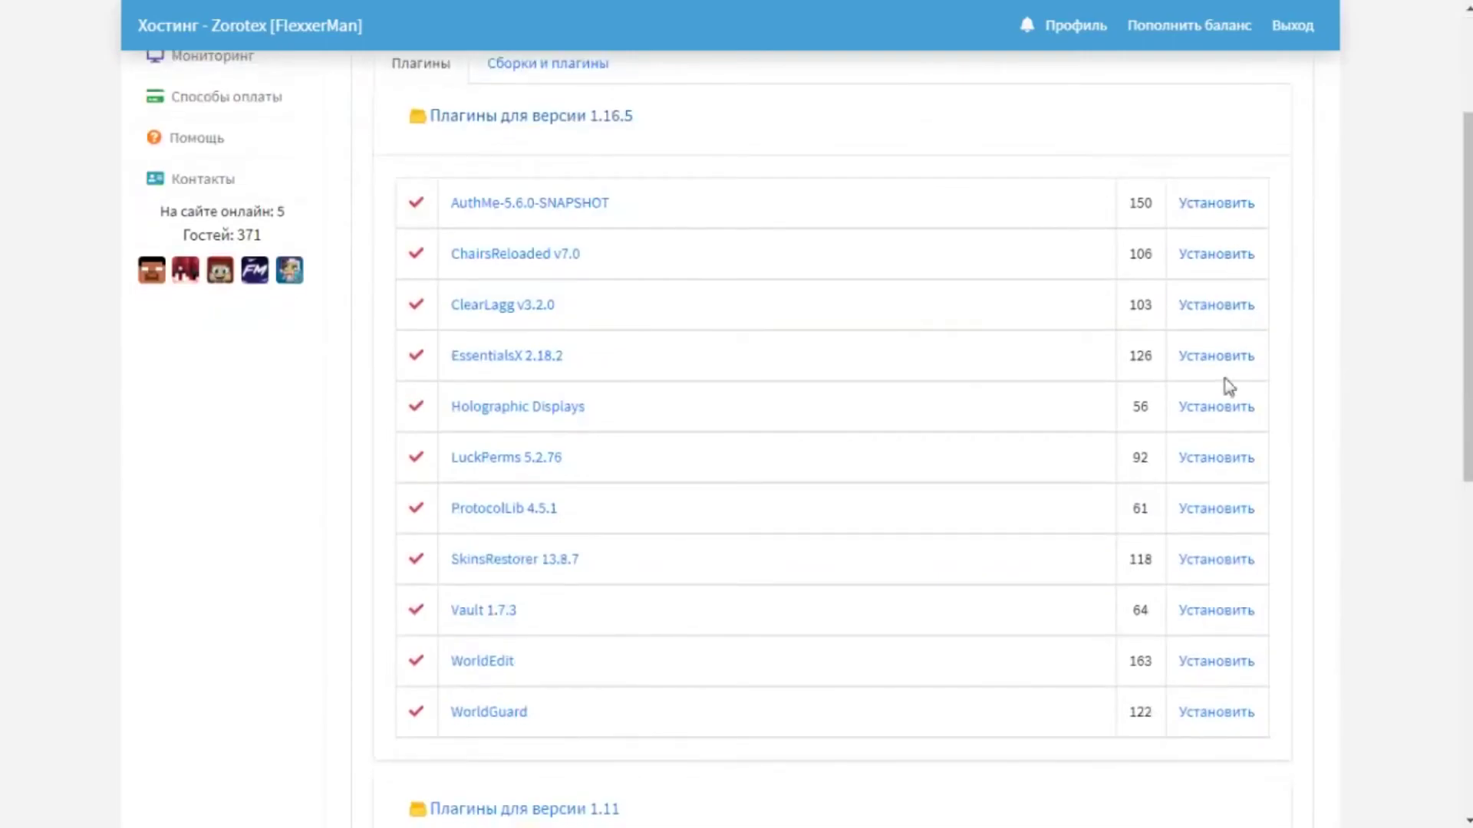
pyautogui.scroll(-1, 508, 219)
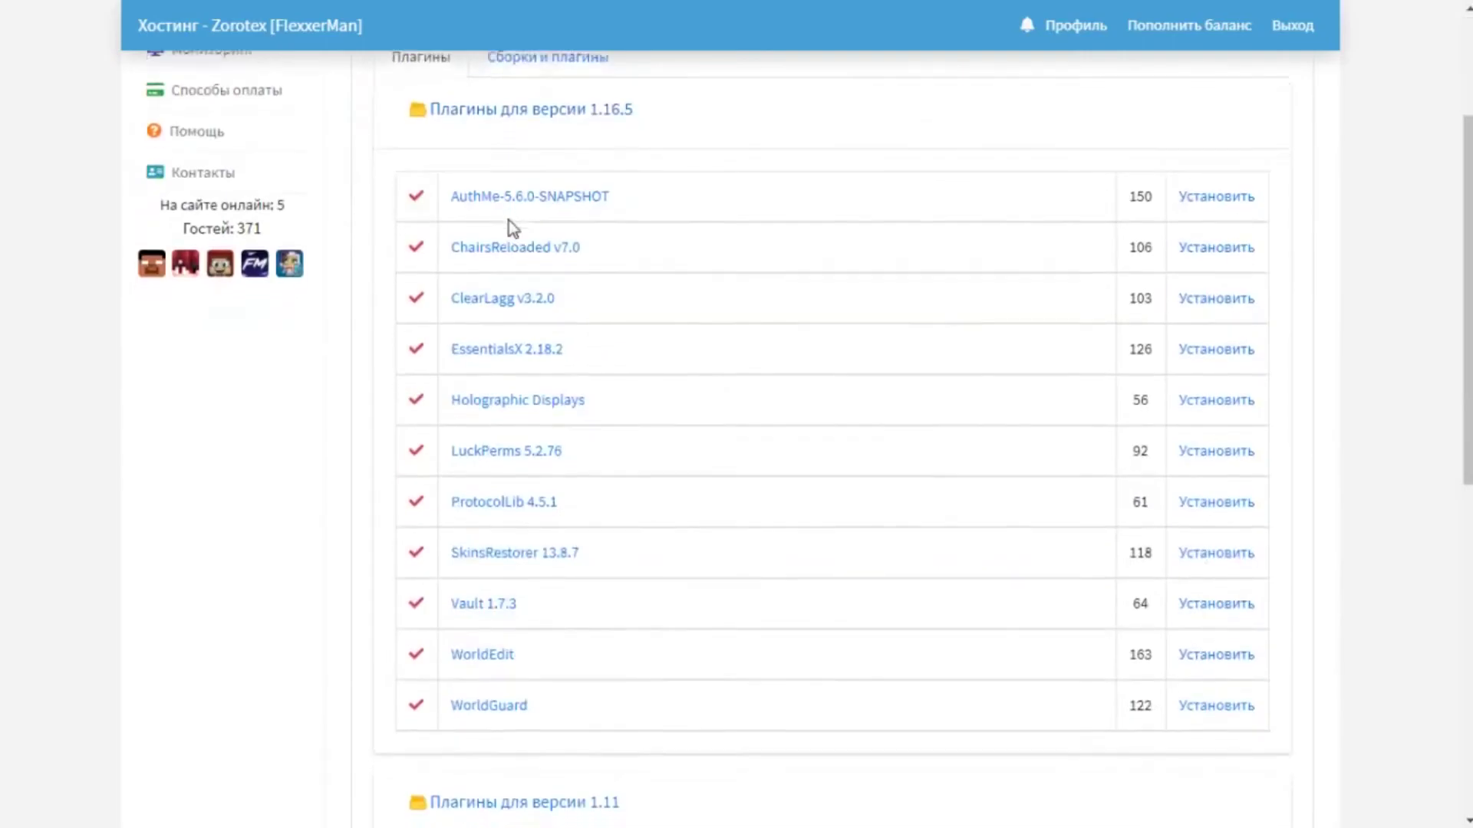
pyautogui.scroll(-10, 508, 230)
pyautogui.scroll(2, 558, 278)
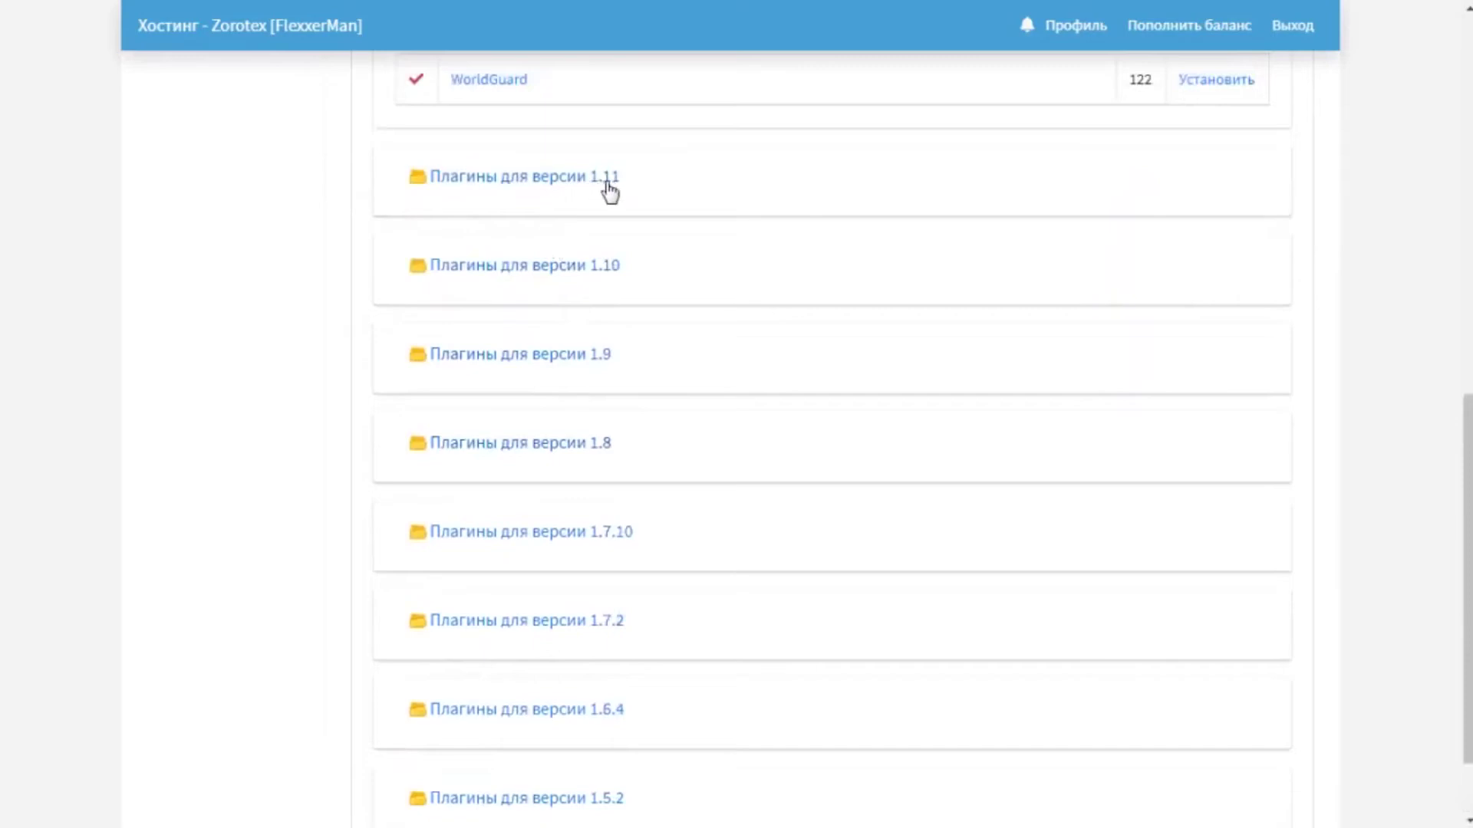
pyautogui.scroll(-1, 572, 727)
pyautogui.scroll(10, 572, 727)
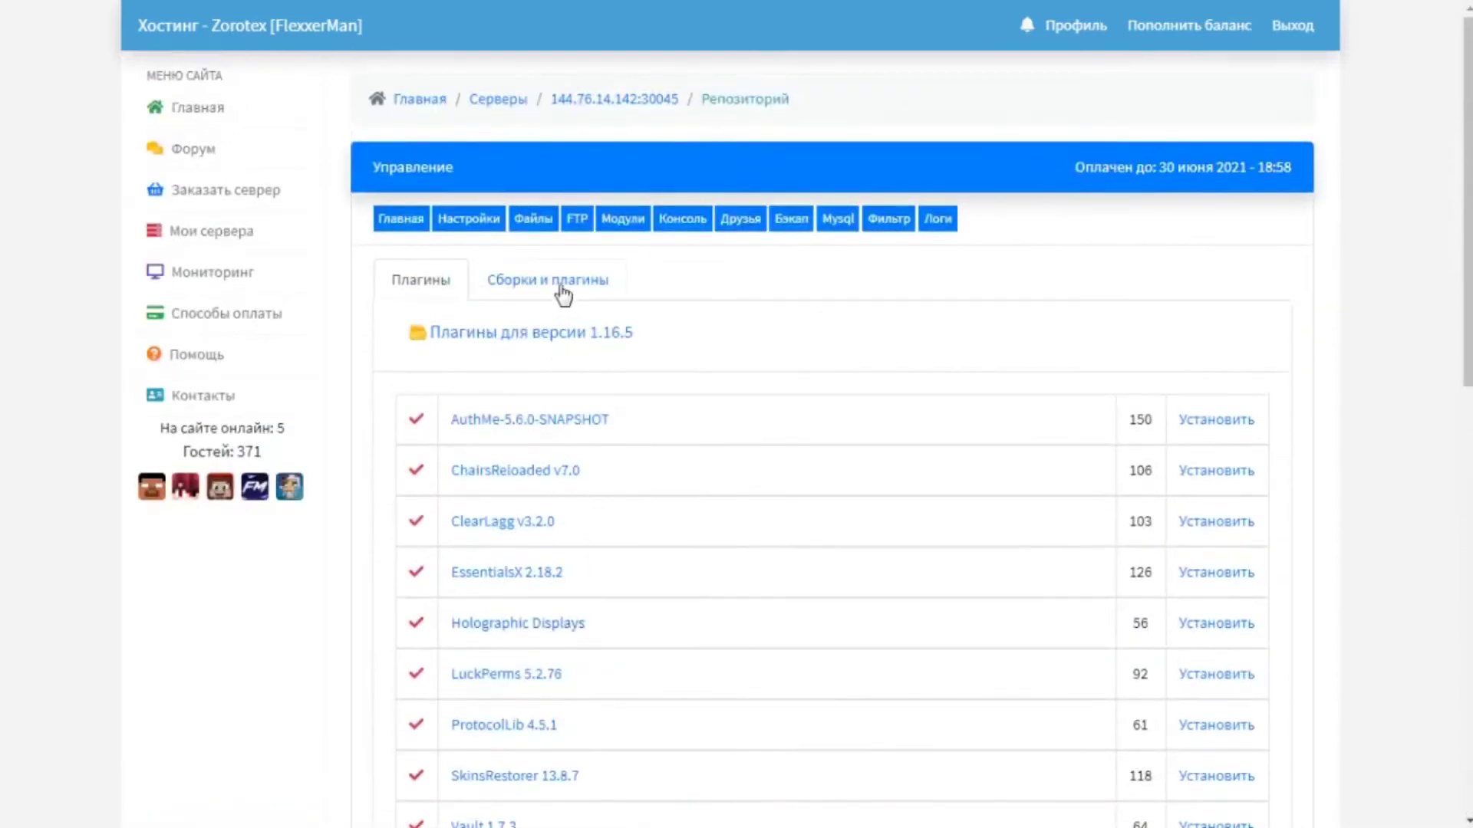
# Switch to Сборки и плагины and browse the Готовые сборки с модами 1.16.5 Forge pack.
pyautogui.click(569, 293)
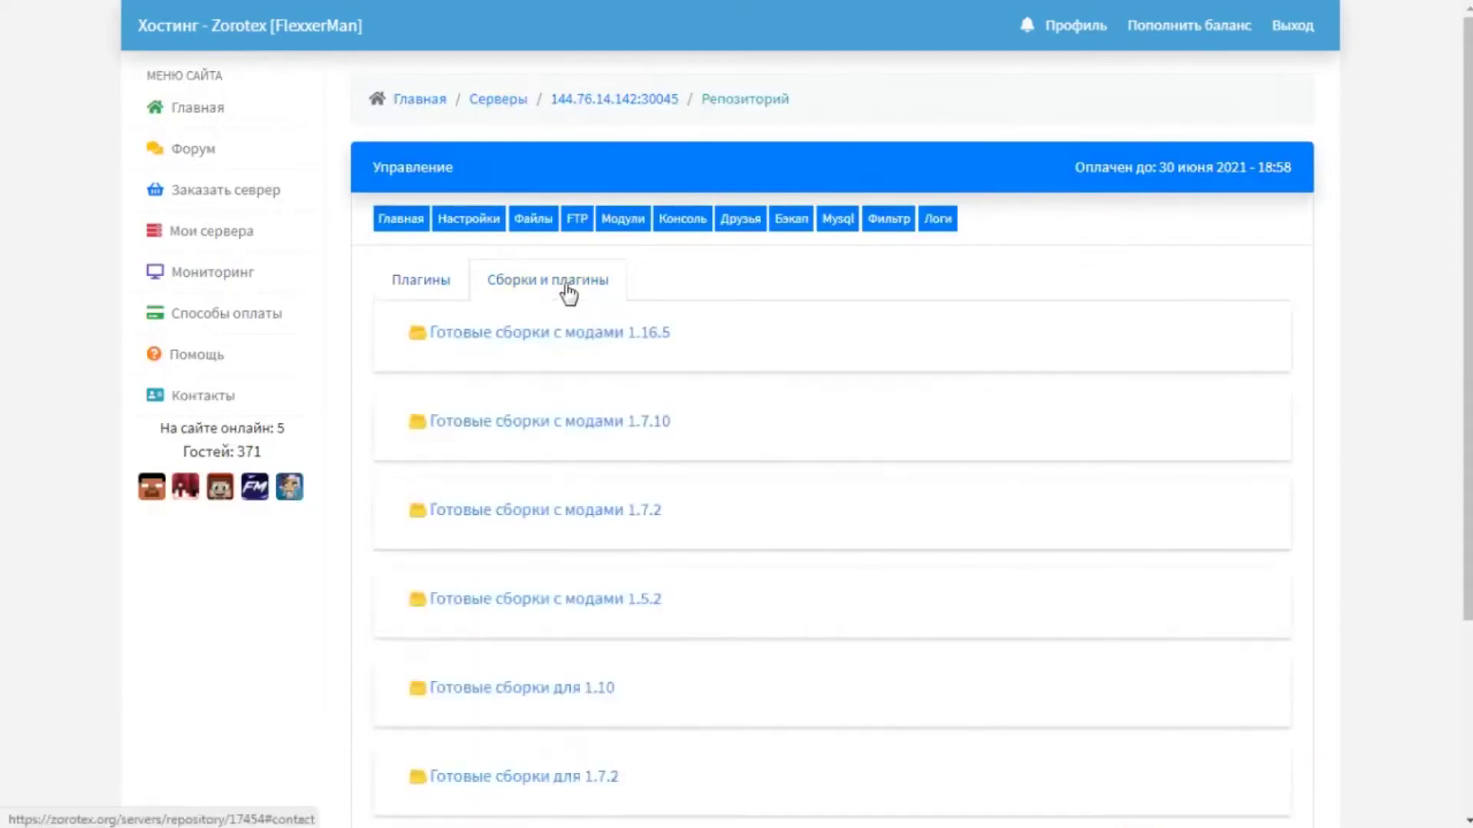
pyautogui.click(616, 335)
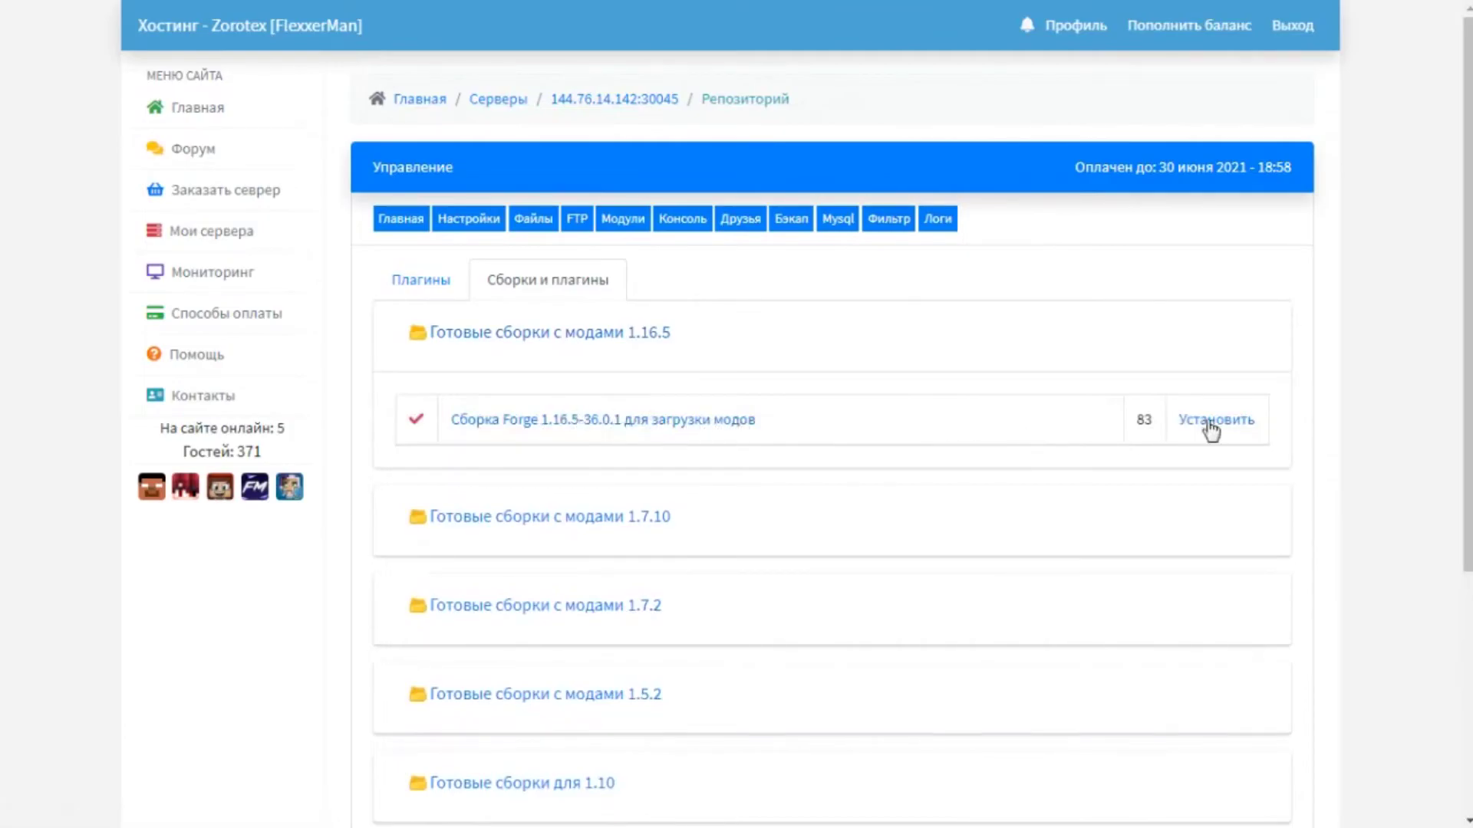
pyautogui.scroll(-2, 567, 606)
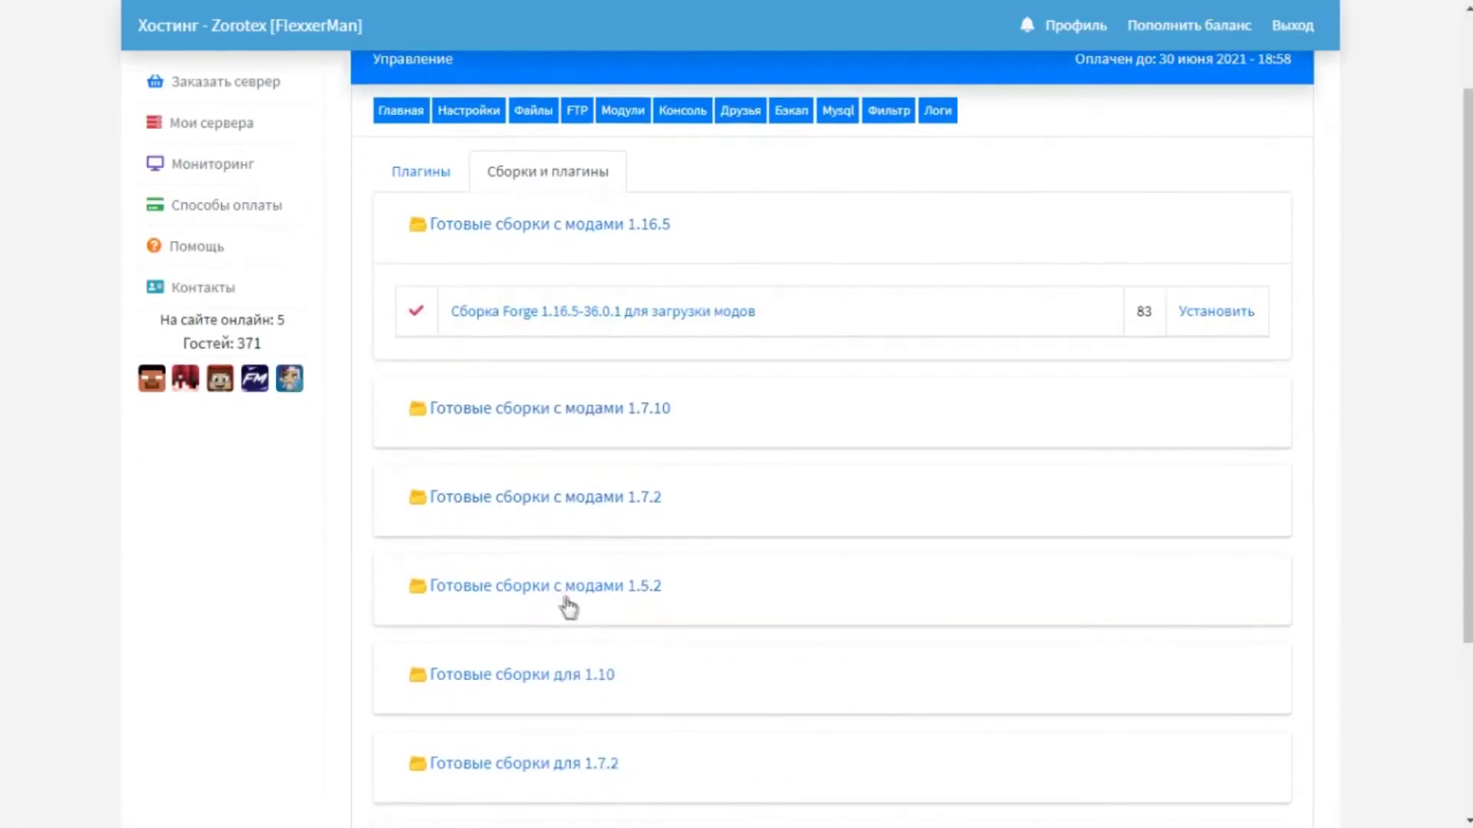
pyautogui.scroll(2, 571, 604)
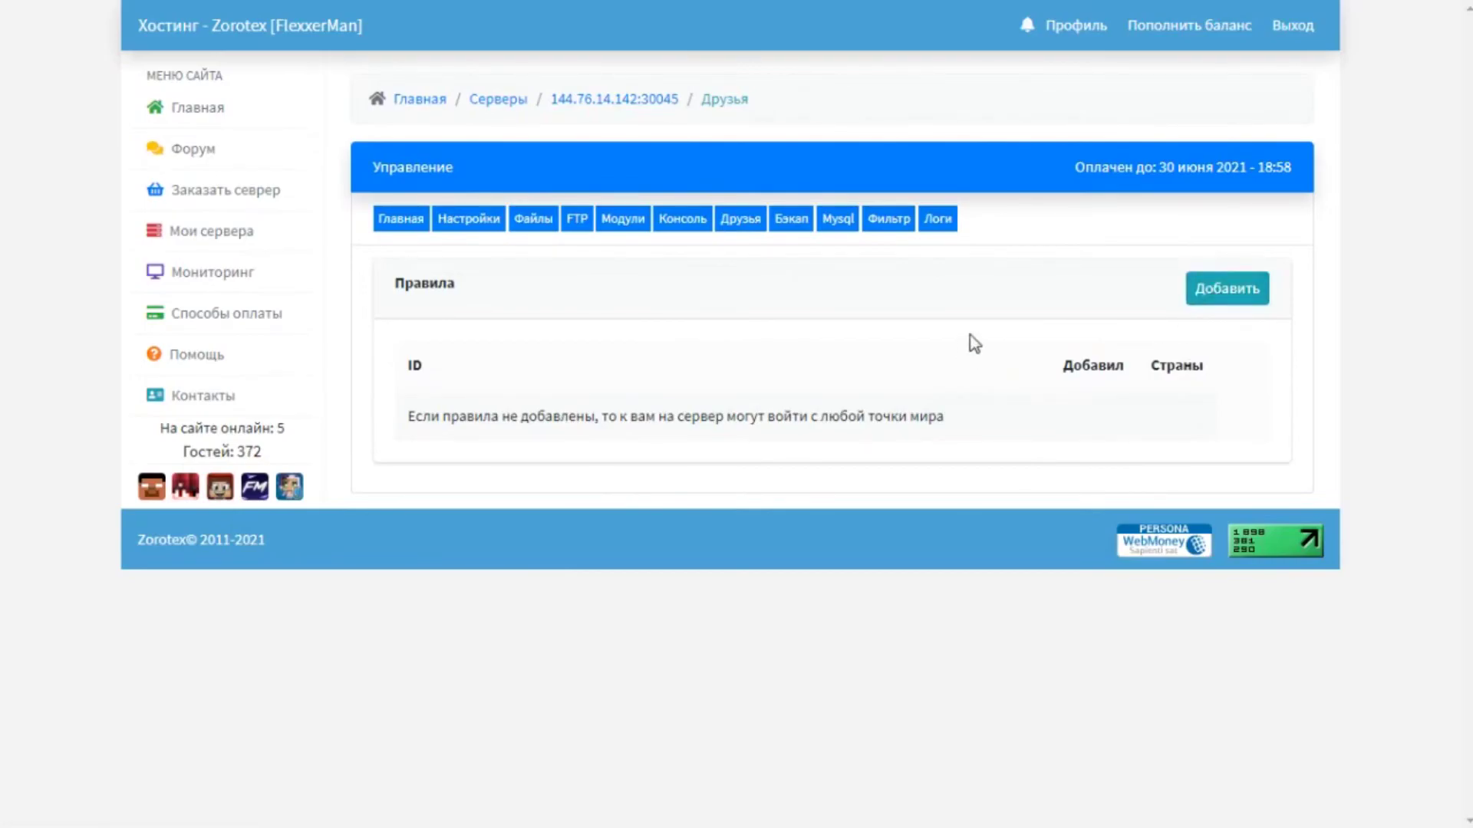
# Review the Логи action log, then return to the server's Главная page.
pyautogui.click(937, 218)
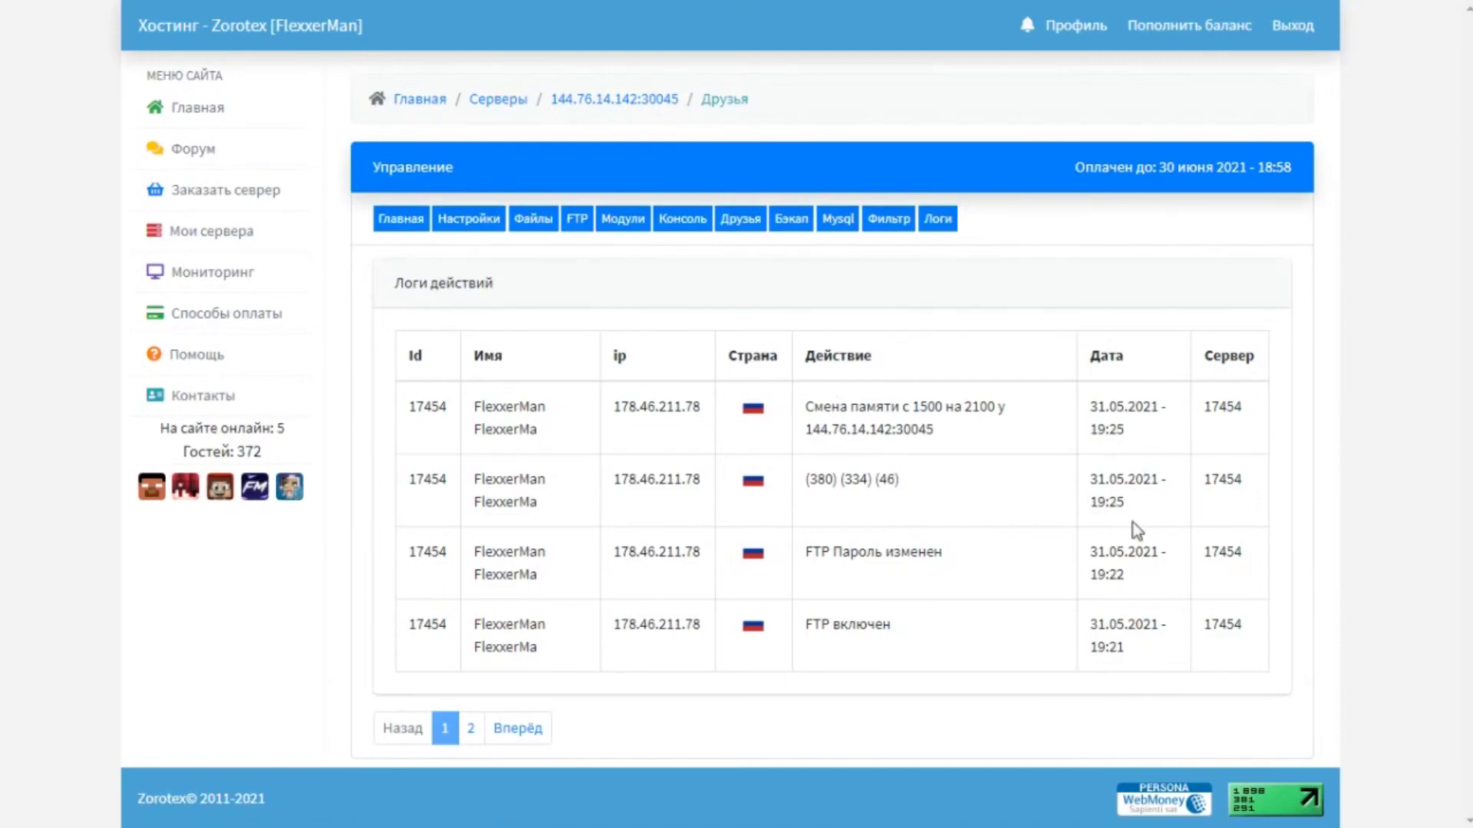
pyautogui.click(392, 224)
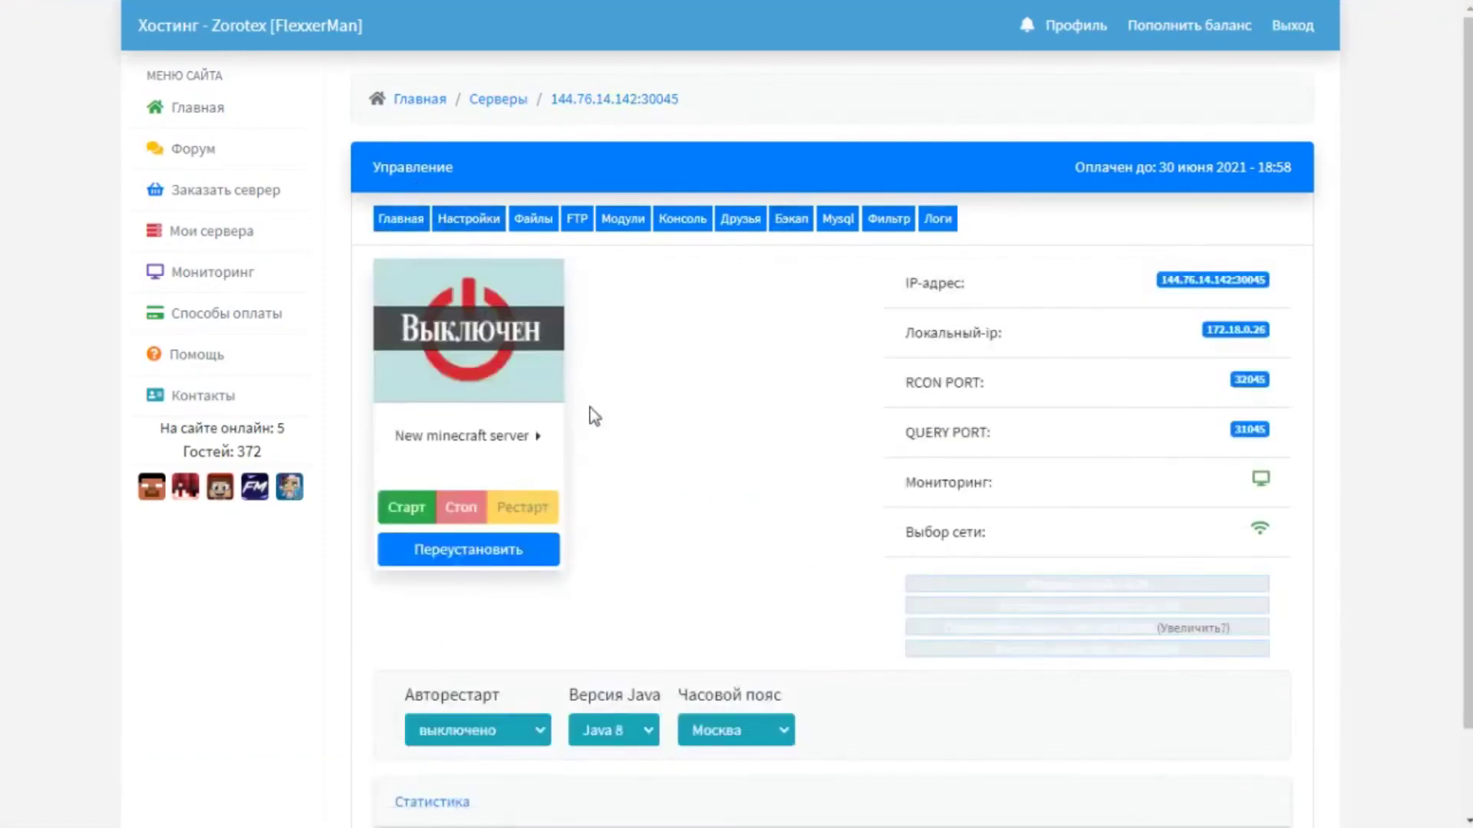
# Start the server with Старт and copy its address 144.76.14.142:30045 from the IP badge.
pyautogui.click(400, 515)
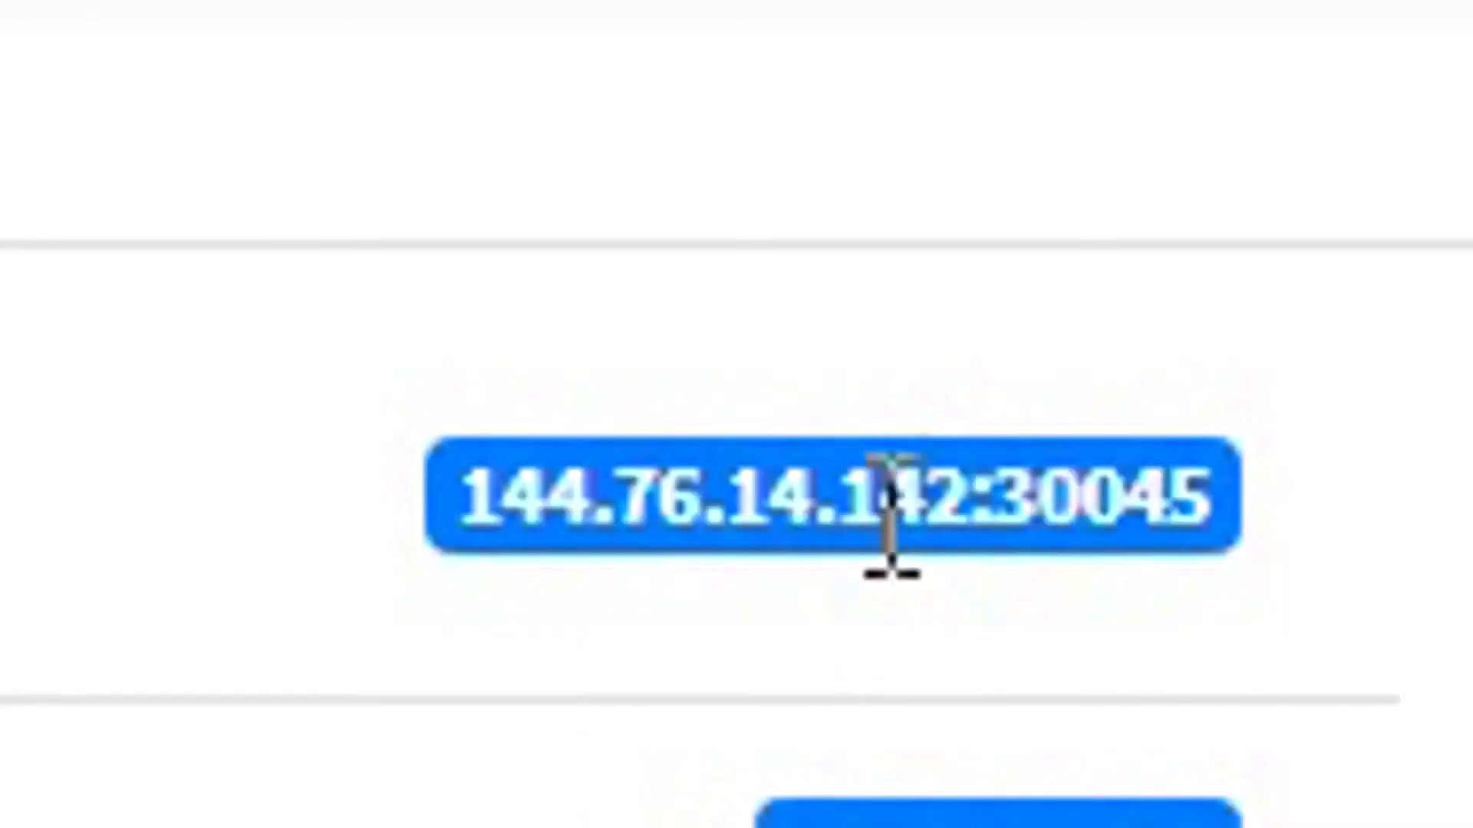
pyautogui.click(1246, 363)
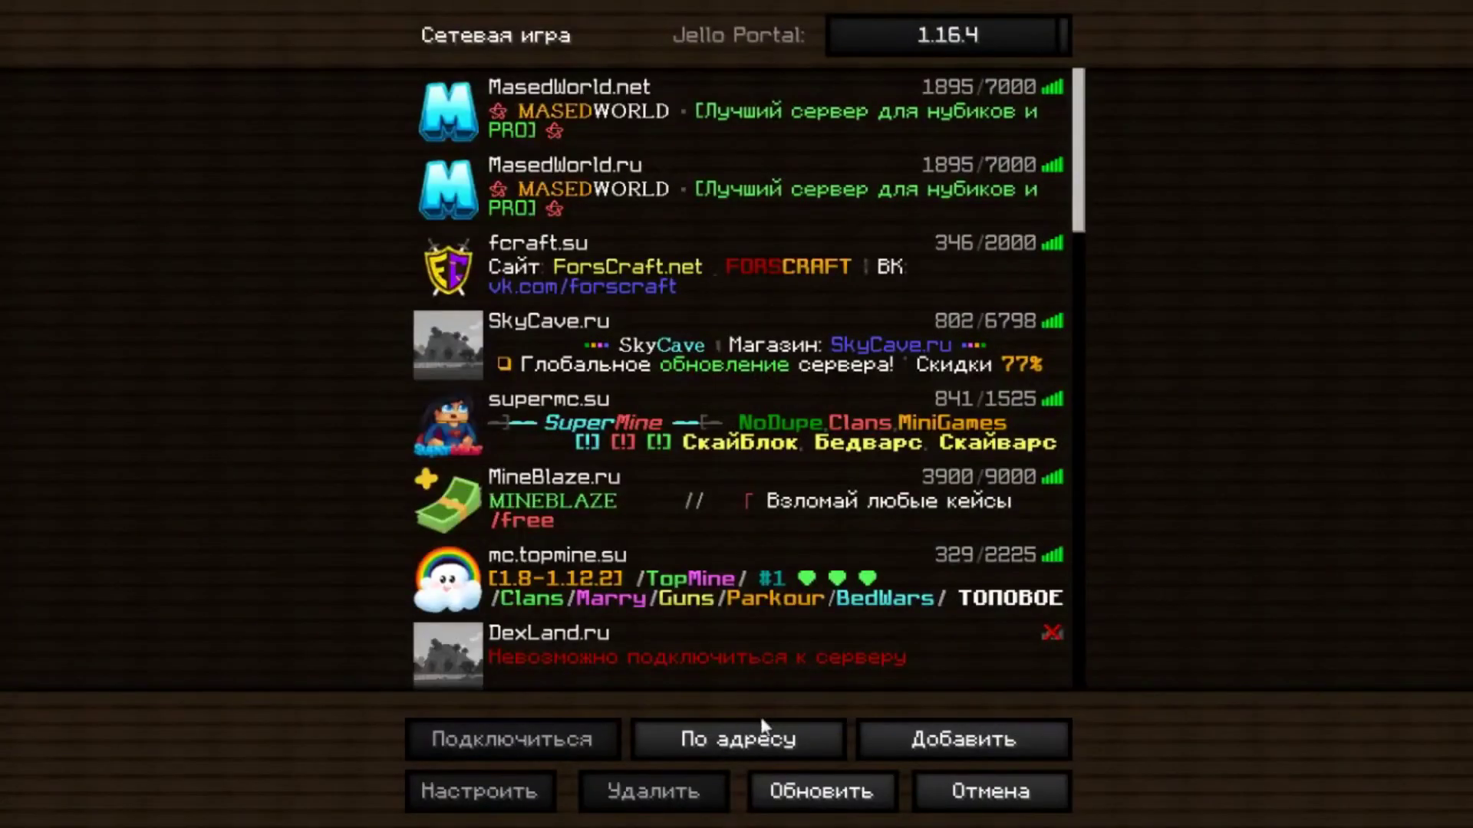
# Direct-connect in Minecraft to the pasted address 144.76.14.142:30045.
pyautogui.click(762, 723)
pyautogui.click(608, 261)
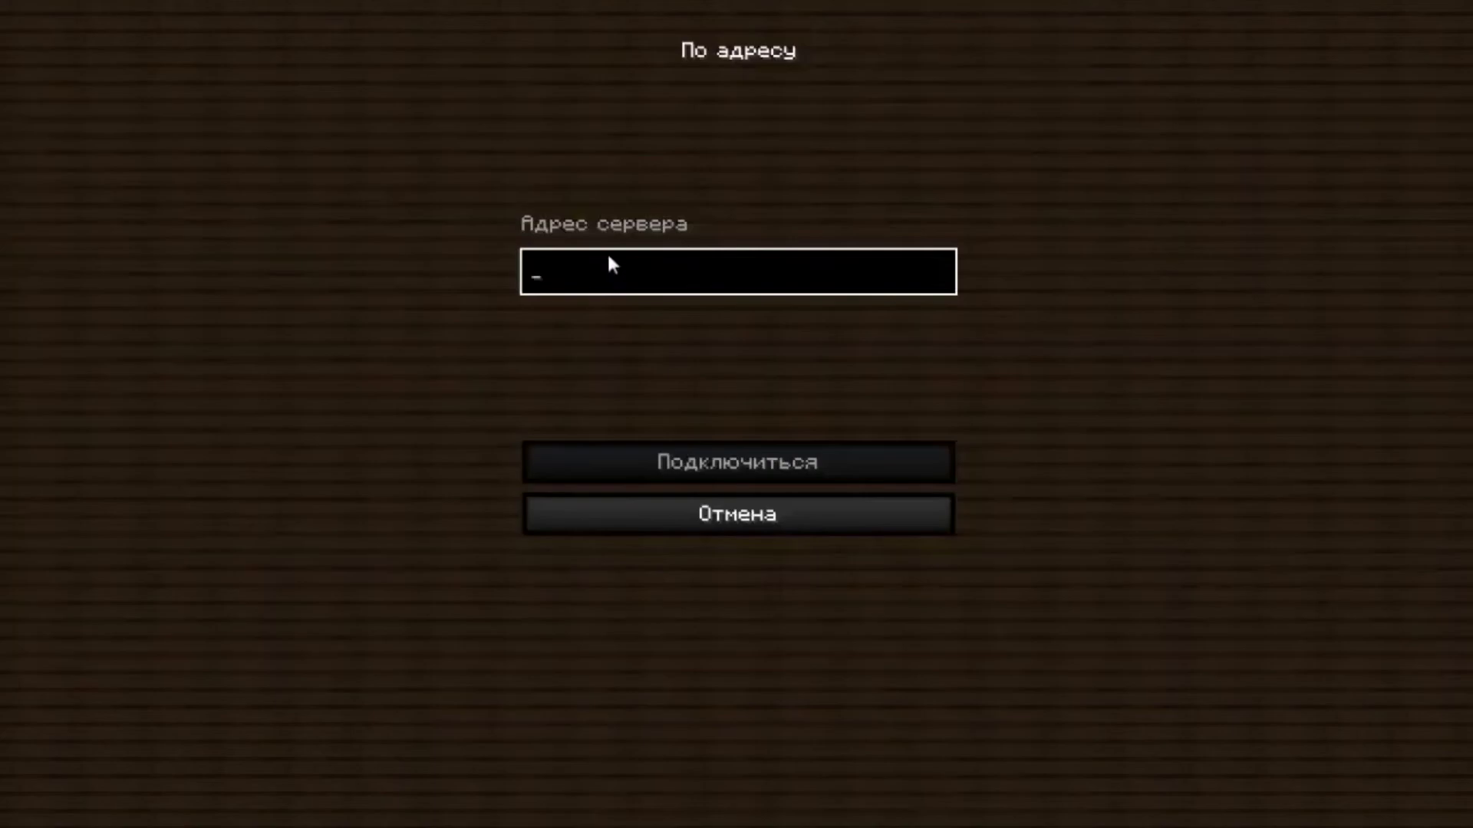
pyautogui.write('144.76.14.142:30045')
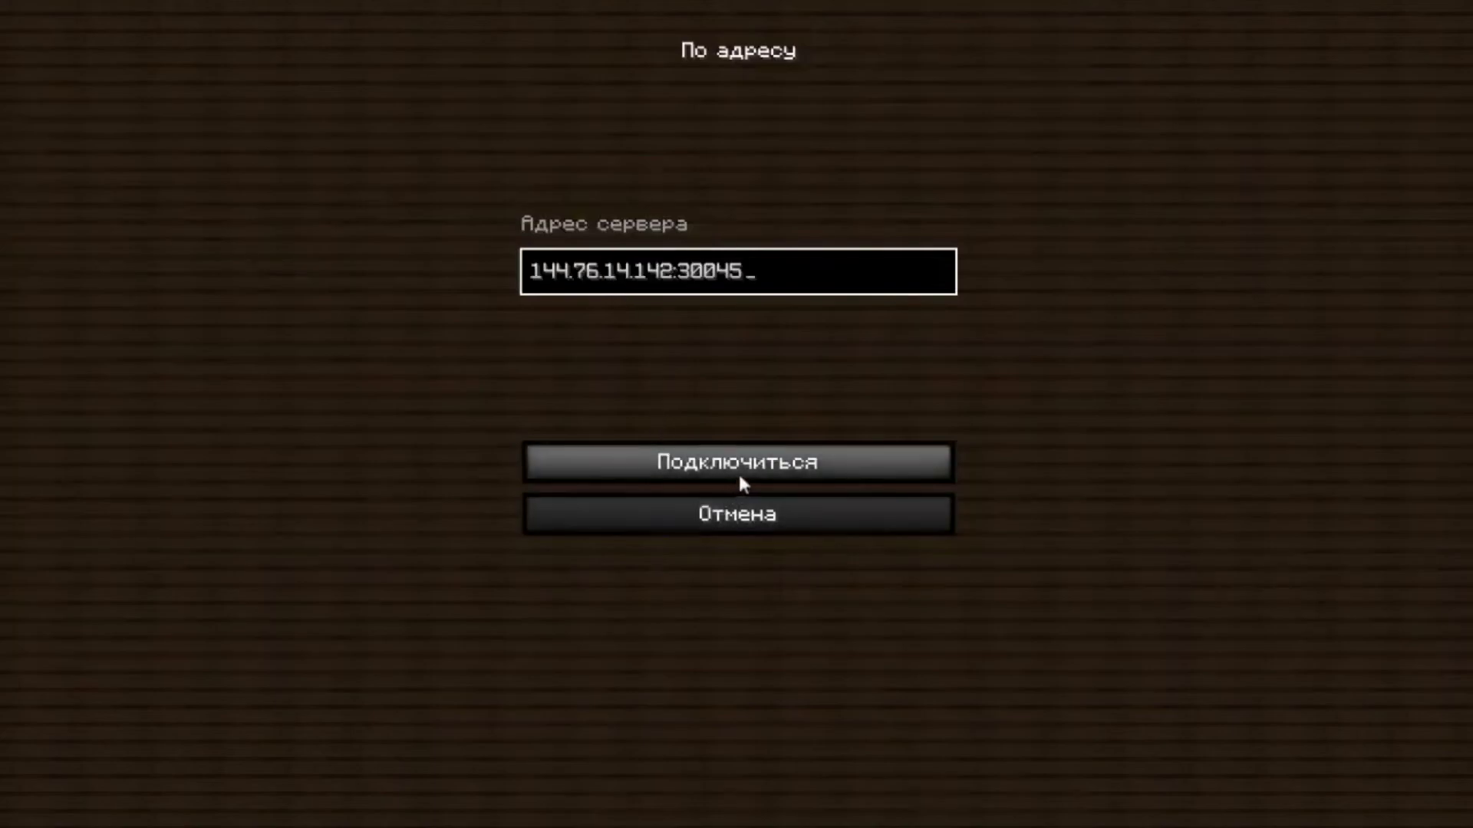
pyautogui.click(747, 469)
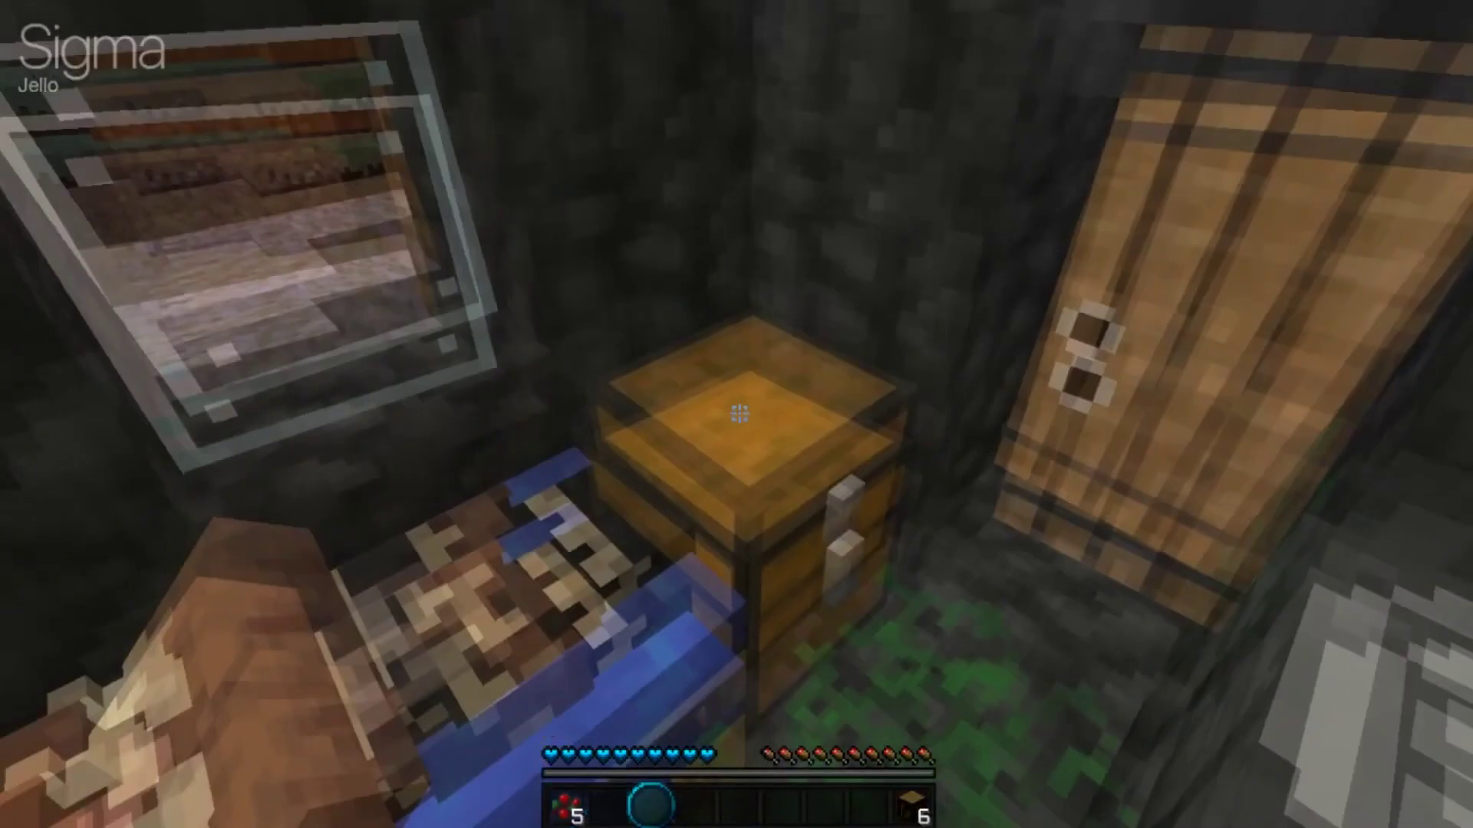
# Take all nine items from the village chest into the hotbar, then close it and step back.
pyautogui.rightClick(740, 414)
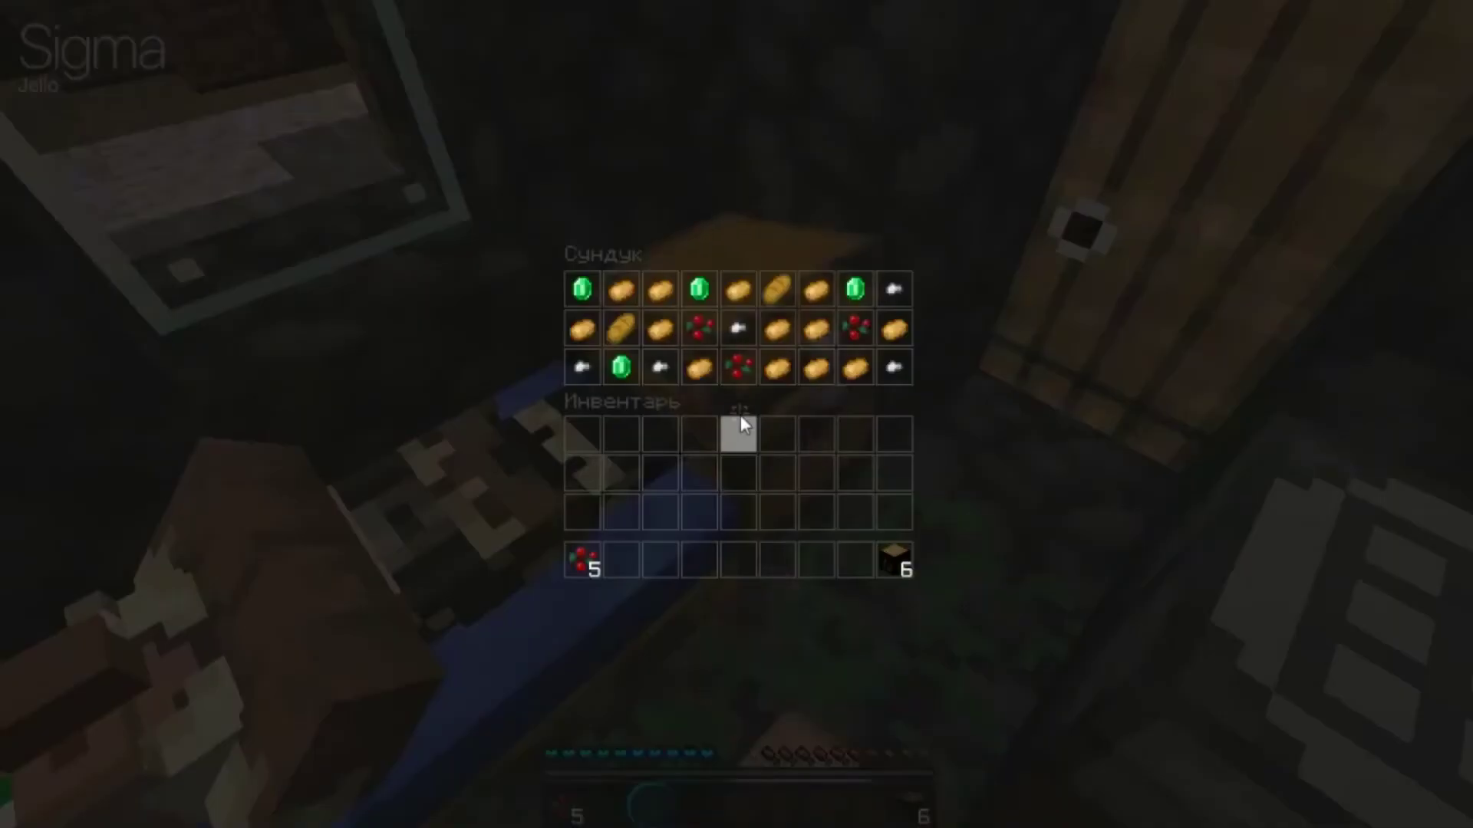
pyautogui.keyDown('shift'); pyautogui.click(892, 367); pyautogui.keyUp('shift')
pyautogui.keyDown('shift'); pyautogui.click(854, 368); pyautogui.keyUp('shift')
pyautogui.keyDown('shift'); pyautogui.click(816, 368); pyautogui.keyUp('shift')
pyautogui.keyDown('shift'); pyautogui.click(777, 368); pyautogui.keyUp('shift')
pyautogui.keyDown('shift'); pyautogui.click(738, 368); pyautogui.keyUp('shift')
pyautogui.keyDown('shift'); pyautogui.click(698, 368); pyautogui.keyUp('shift')
pyautogui.keyDown('shift'); pyautogui.click(660, 368); pyautogui.keyUp('shift')
pyautogui.keyDown('shift'); pyautogui.click(621, 369); pyautogui.keyUp('shift')
pyautogui.keyDown('shift'); pyautogui.click(583, 368); pyautogui.keyUp('shift')
pyautogui.press('Escape')
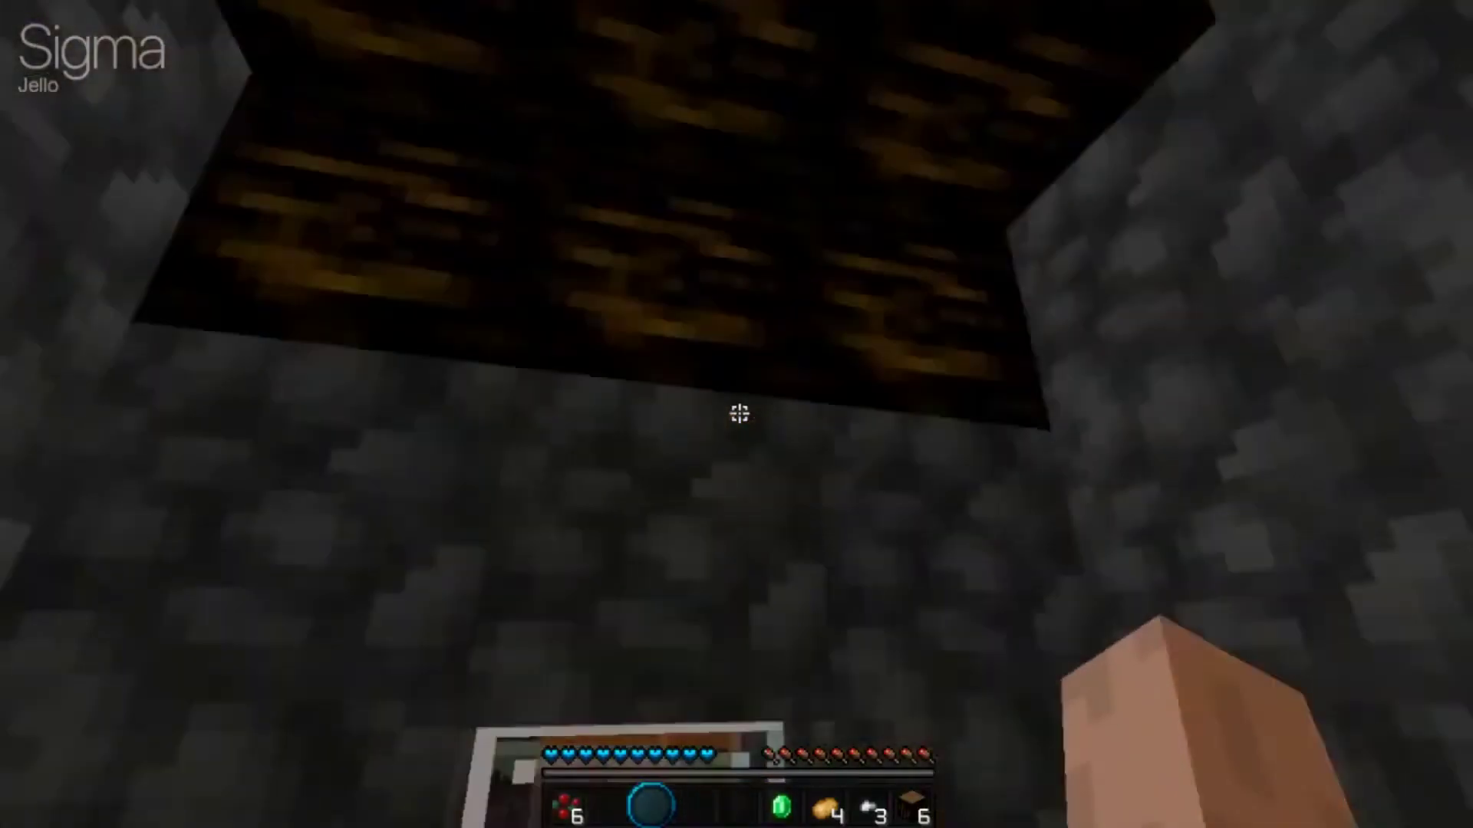
pyautogui.press('s')
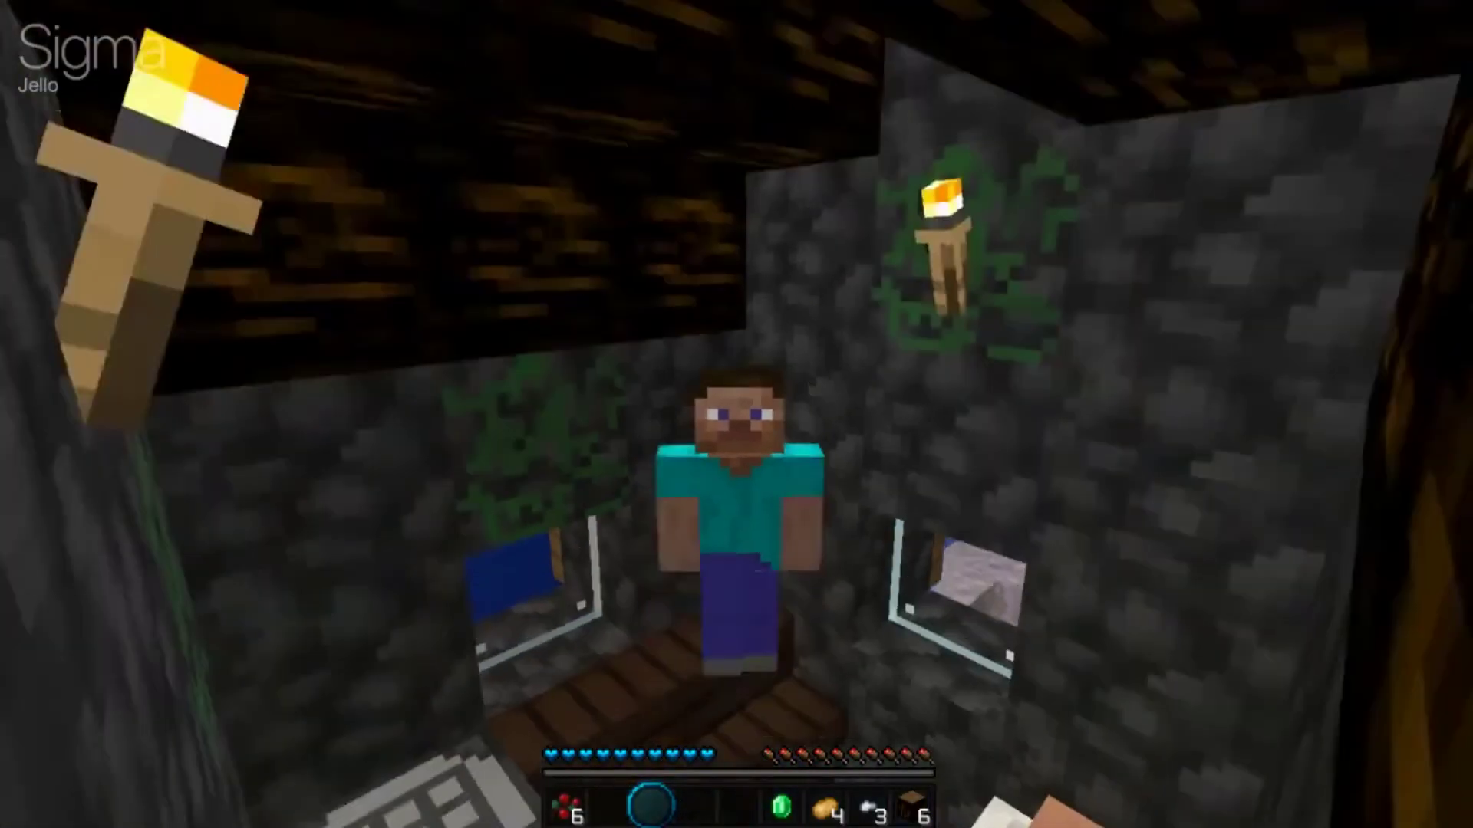